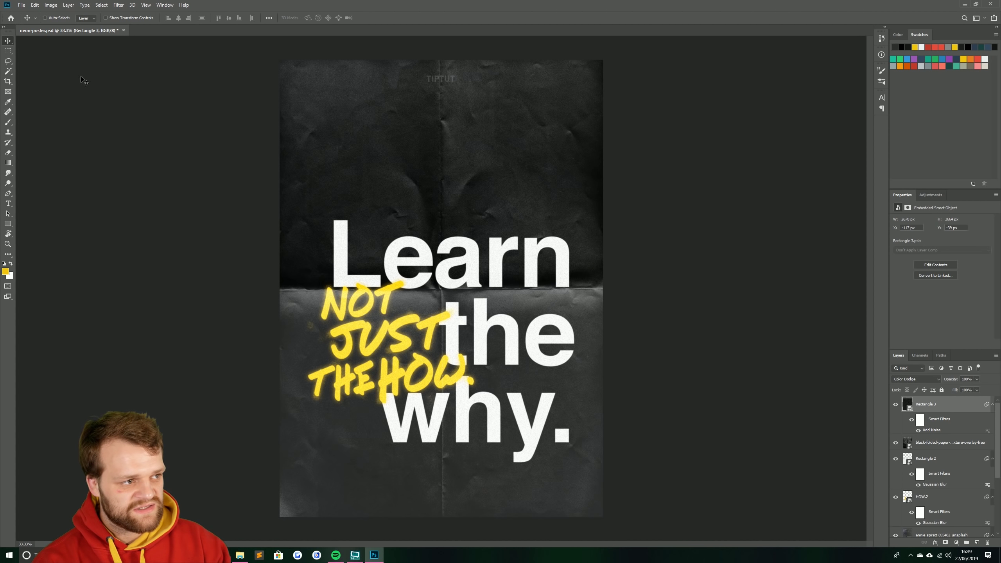
Step: Create a new blank A4 print document (Untitled-1, 300 ppi) from the Print presets
{"action": "left_click", "coordinate": [21, 6]}
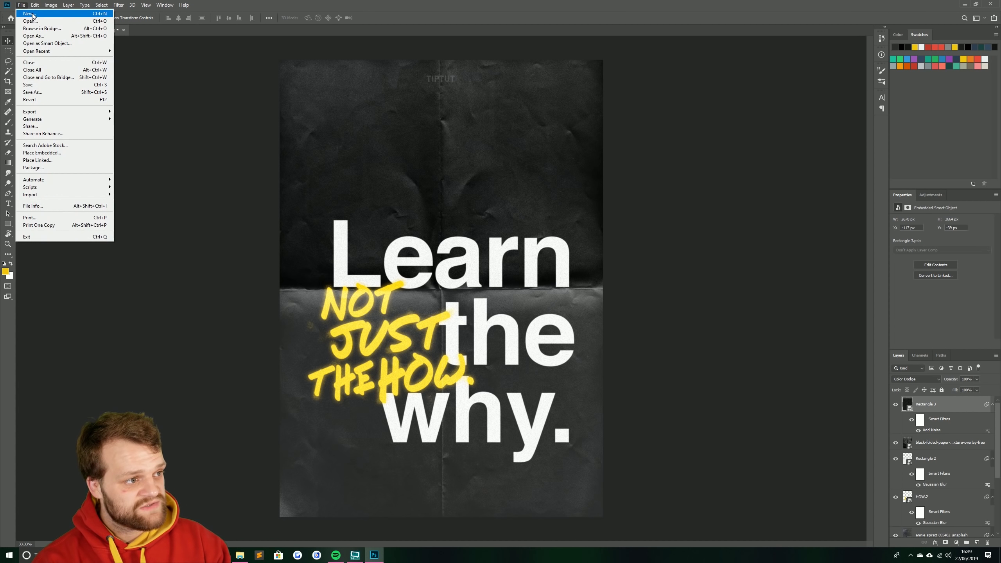
{"action": "left_click", "coordinate": [32, 13]}
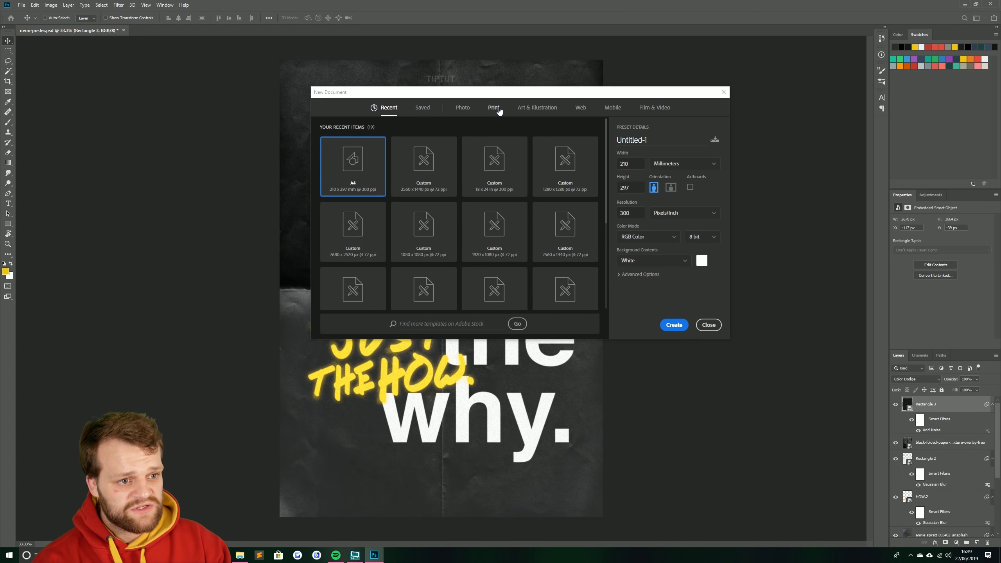
{"action": "left_click", "coordinate": [498, 109]}
{"action": "left_click", "coordinate": [569, 179]}
{"action": "left_click", "coordinate": [674, 325]}
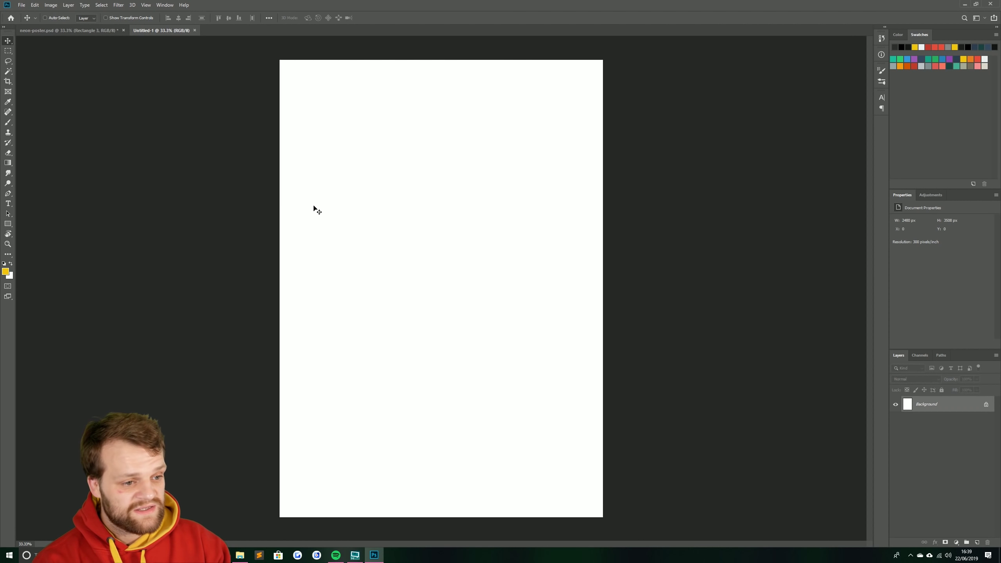
Step: Draw a dark grey-filled rectangle covering the whole A4 page
{"action": "left_click", "coordinate": [8, 223]}
{"action": "left_click", "coordinate": [86, 18]}
{"action": "left_click", "coordinate": [124, 33]}
{"action": "left_click_drag", "start_coordinate": [436, 320], "coordinate": [423, 315]}
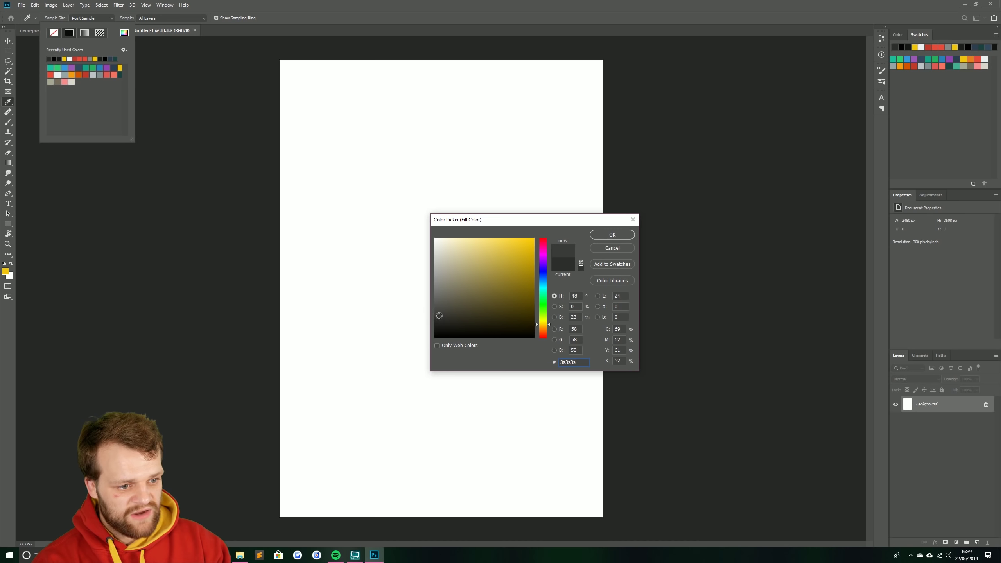
{"action": "key", "text": "Return"}
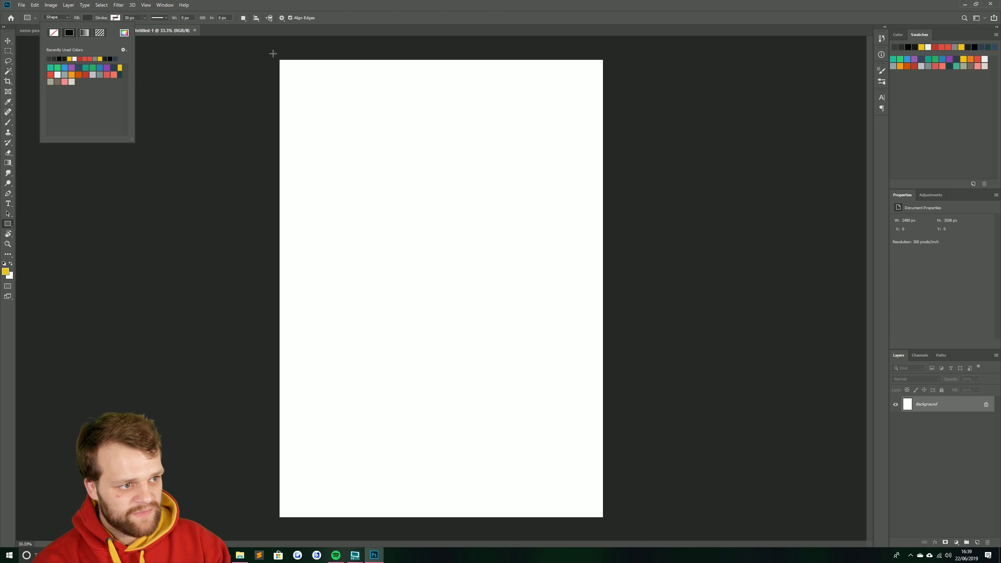
{"action": "left_click_drag", "start_coordinate": [272, 53], "coordinate": [611, 525]}
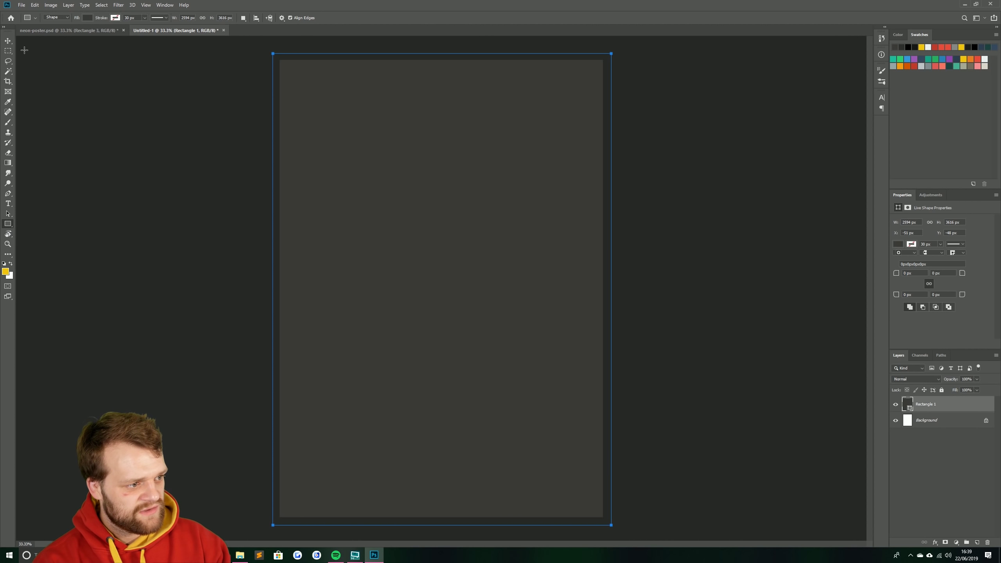
Step: Darken the rectangle's fill to near-black
{"action": "left_click", "coordinate": [87, 18]}
{"action": "left_click", "coordinate": [123, 32]}
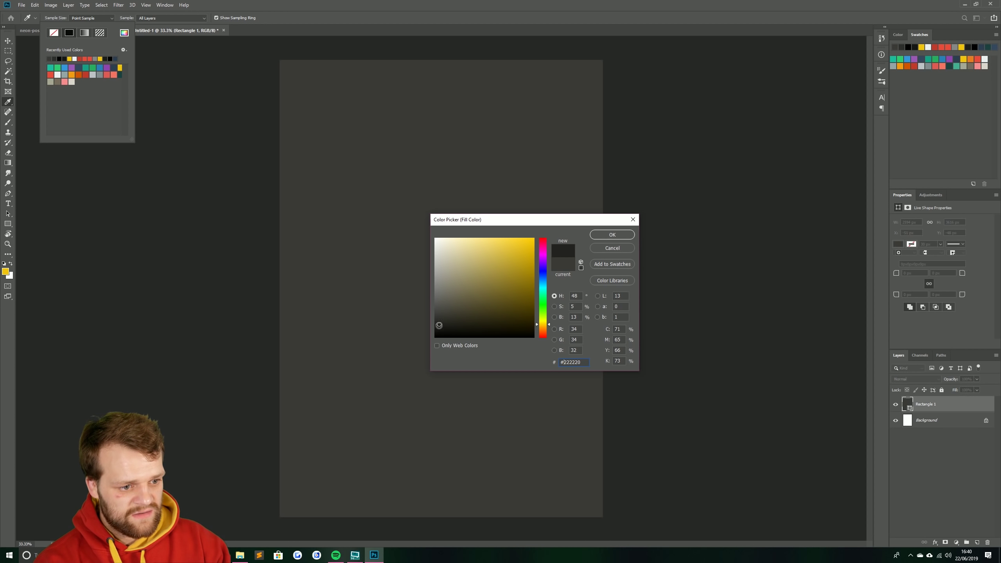
{"action": "left_click", "coordinate": [439, 326]}
{"action": "key", "text": "Return"}
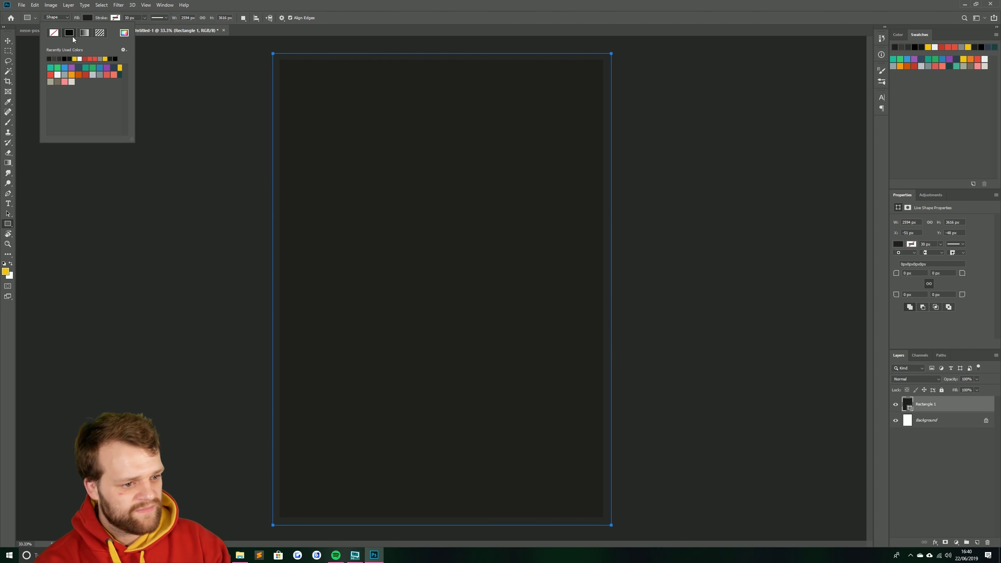
{"action": "left_click", "coordinate": [8, 43]}
{"action": "left_click", "coordinate": [8, 204]}
Step: Add a placeholder text layer on the page and scale it up with Free Transform
{"action": "left_click", "coordinate": [970, 460]}
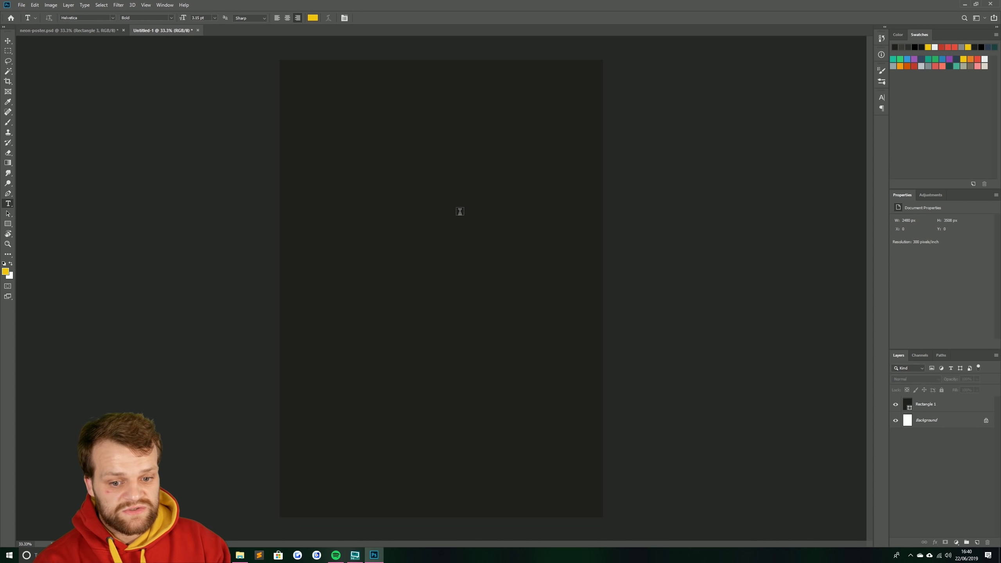
{"action": "left_click", "coordinate": [349, 179]}
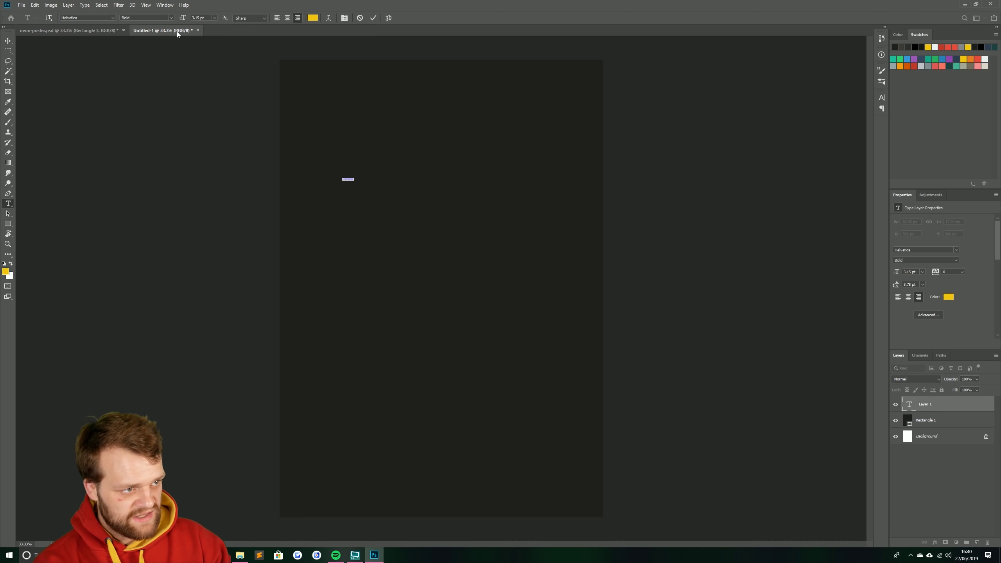
{"action": "type", "text": "jlkhlkjhlkjh"}
{"action": "left_click", "coordinate": [8, 40]}
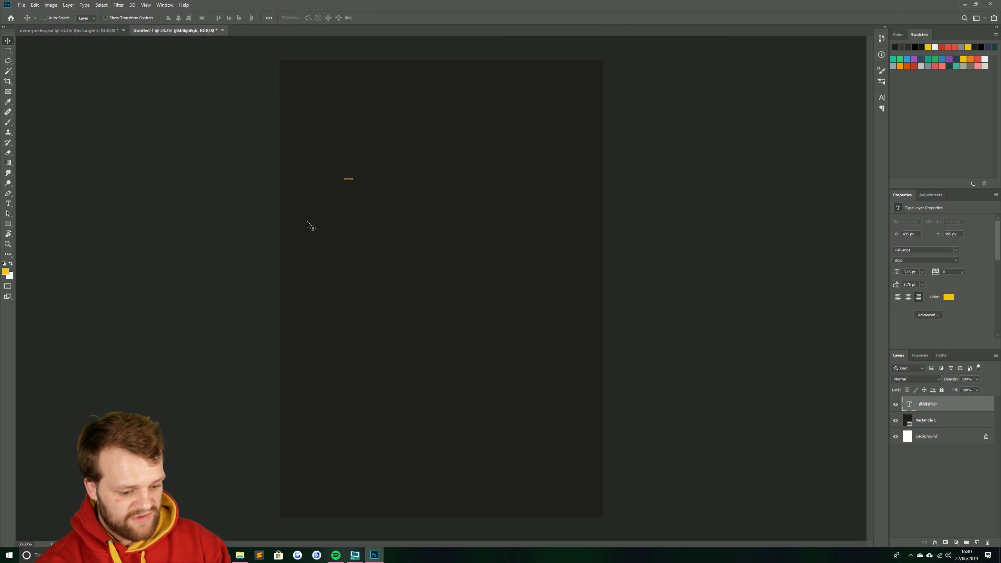
{"action": "key", "text": "ctrl+t"}
{"action": "left_click_drag", "start_coordinate": [353, 183], "coordinate": [554, 335]}
{"action": "key", "text": "Return"}
Step: Replace the placeholder with 'This is a', 'neon', 'tutorial.' on three lines and select them
{"action": "double_click", "coordinate": [481, 210]}
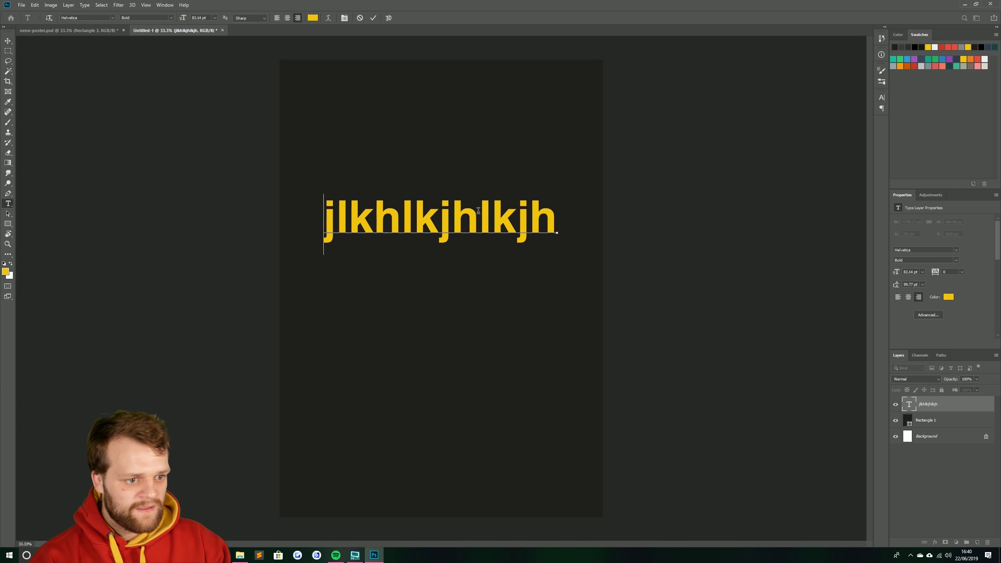
{"action": "key", "text": "ctrl+a"}
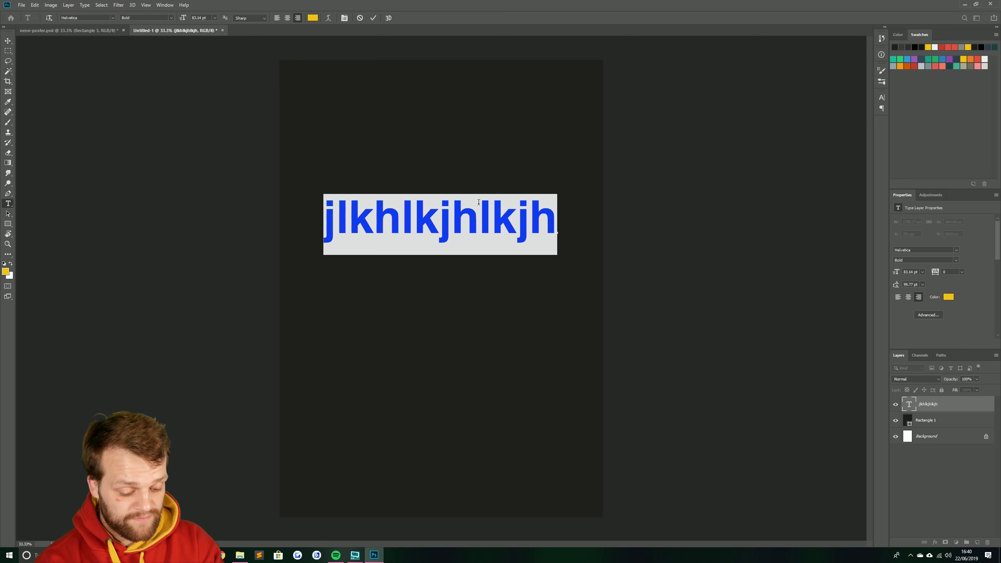
{"action": "type", "text": "This is"}
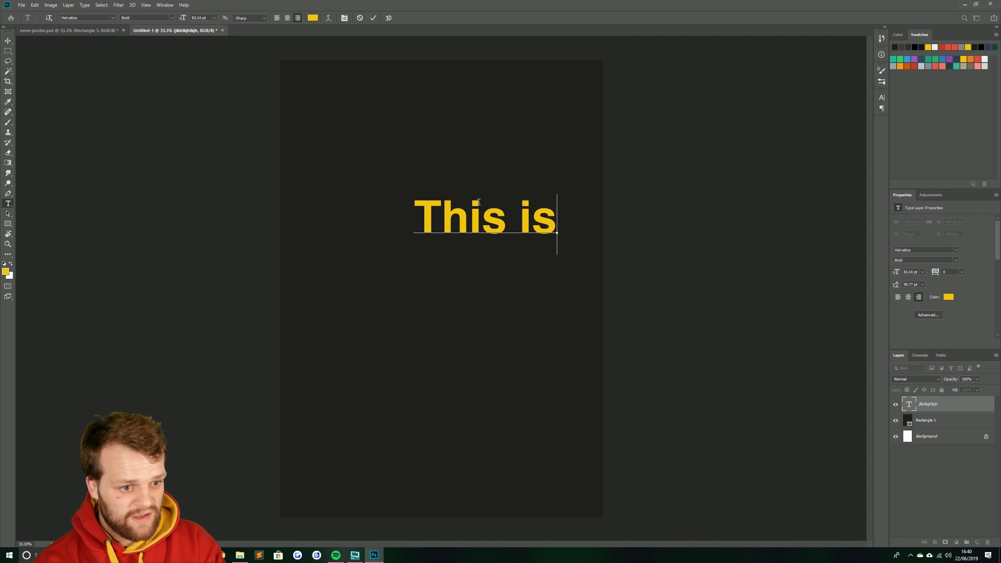
{"action": "type", "text": " a"}
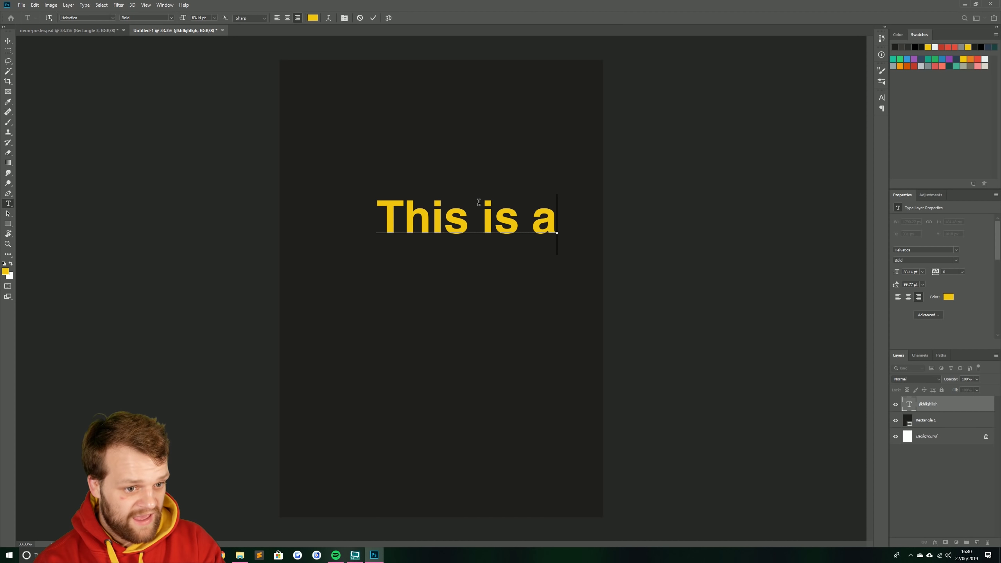
{"action": "key", "text": "Return"}
{"action": "type", "text": "neon"}
{"action": "key", "text": "Return"}
{"action": "type", "text": "tutorial."}
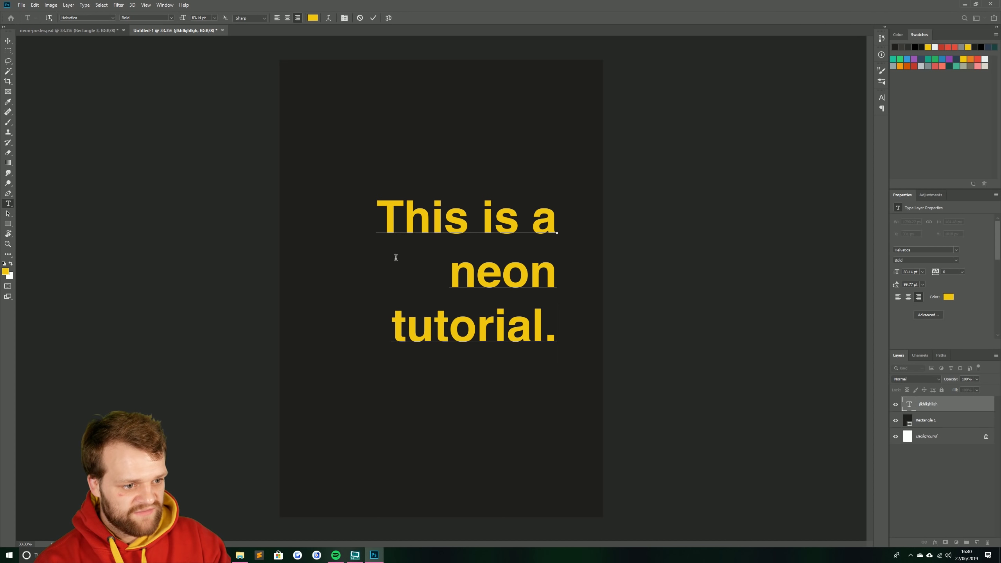
{"action": "left_click_drag", "start_coordinate": [387, 208], "coordinate": [575, 342]}
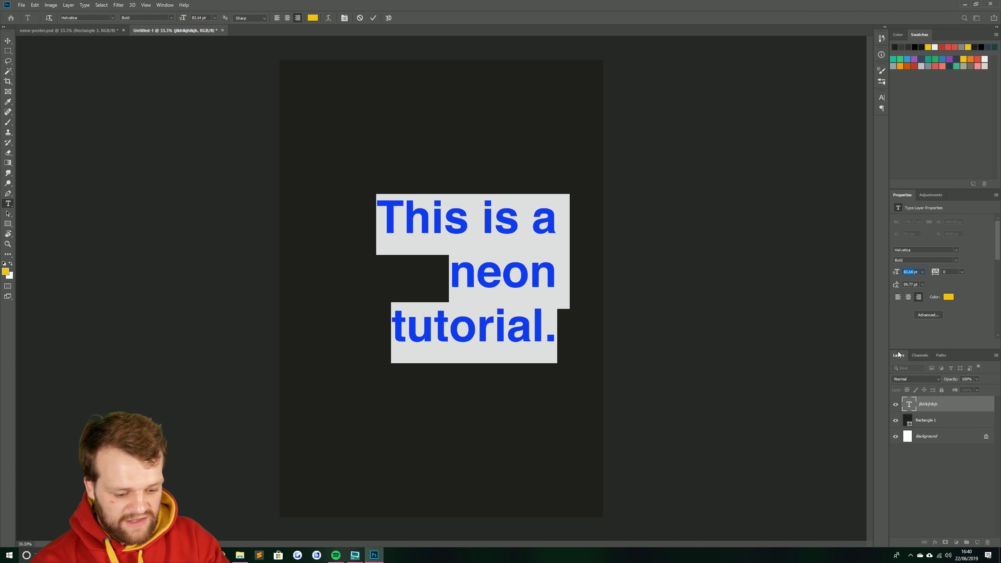
Step: Set the headline font size to 102 pt
{"action": "type", "text": "86"}
{"action": "key", "text": "Return"}
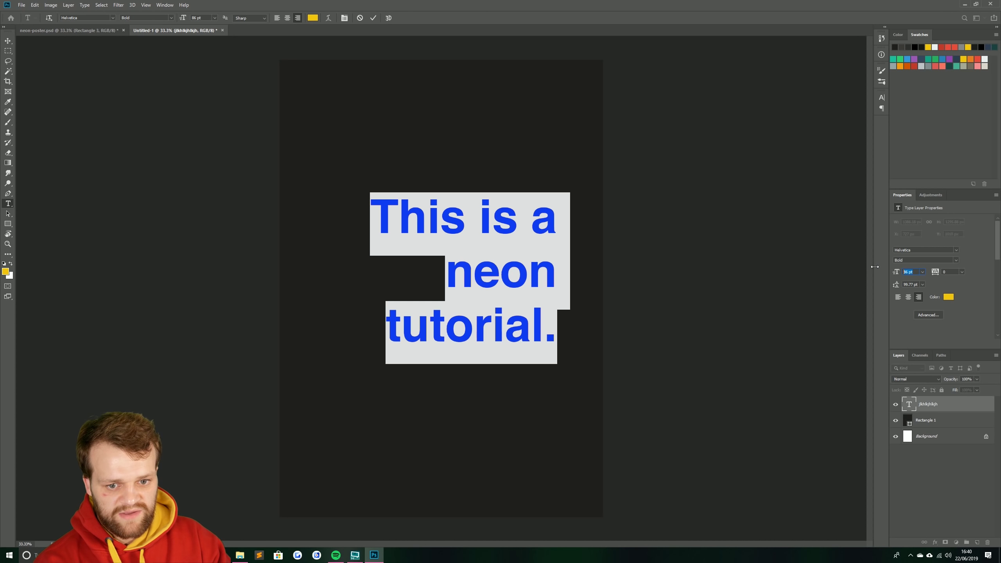
{"action": "type", "text": "102"}
{"action": "key", "text": "Return"}
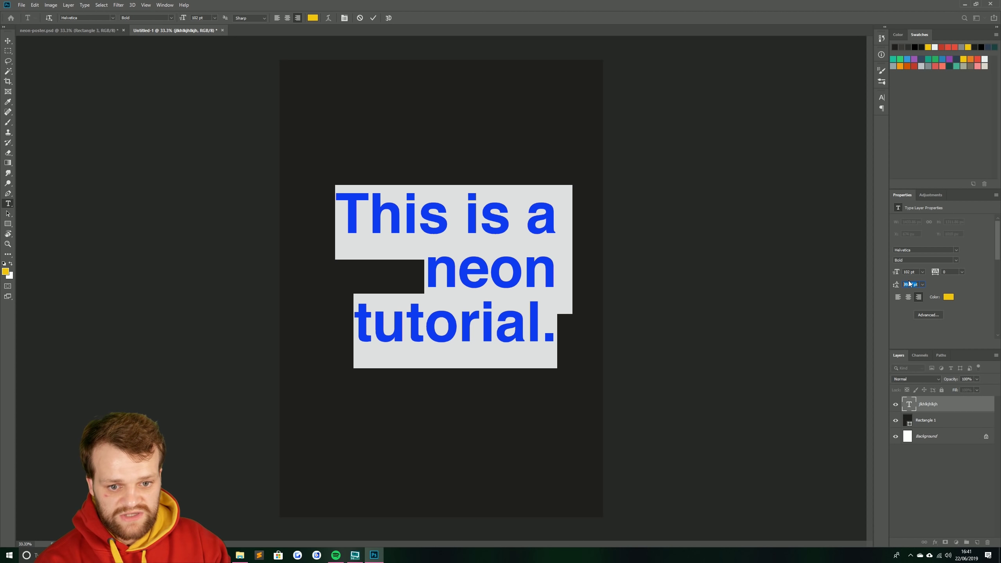
Step: Tighten the line spacing to 86 pt and pick an off-white #f4f4f4 text colour
{"action": "left_click", "coordinate": [895, 297]}
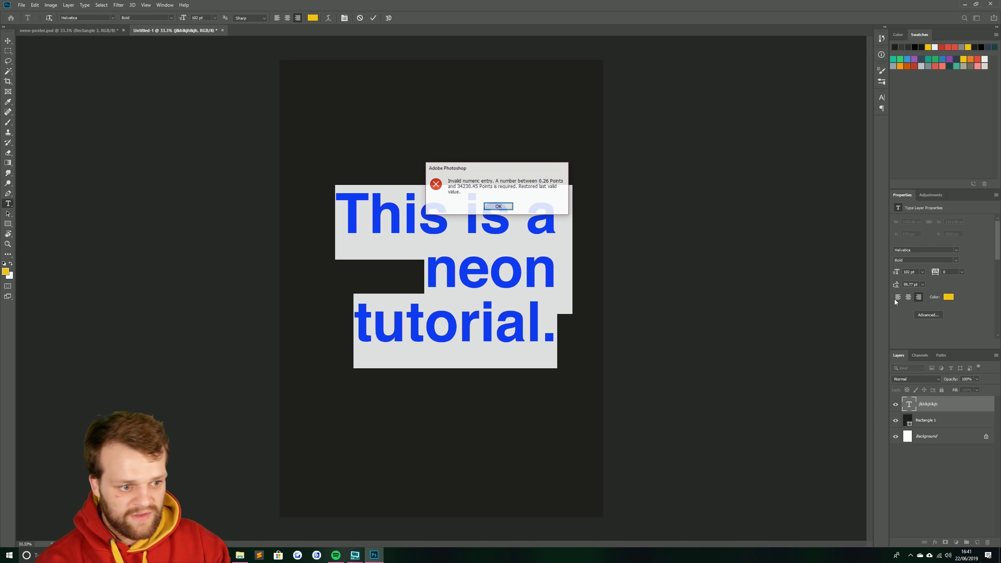
{"action": "key", "text": "Return"}
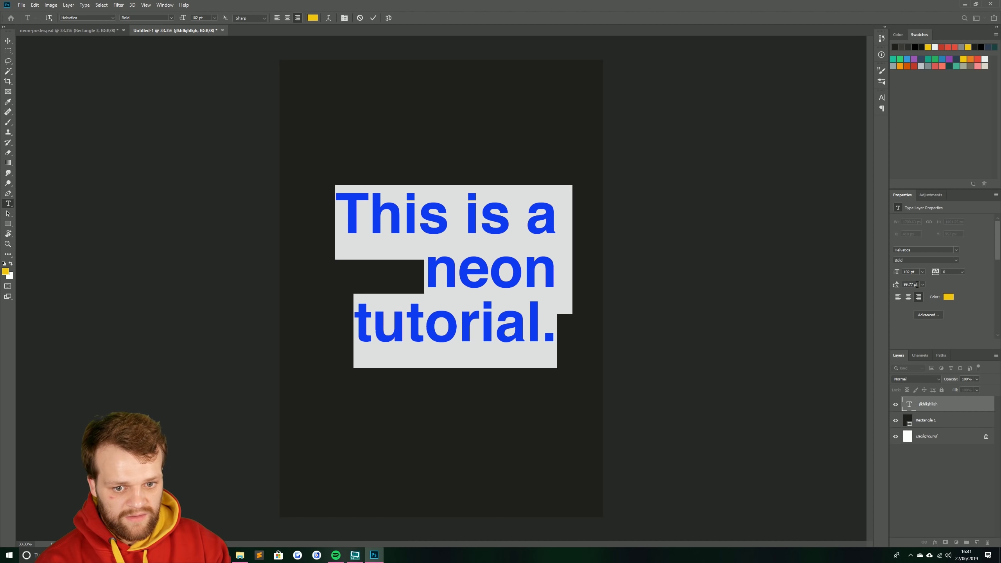
{"action": "type", "text": "1"}
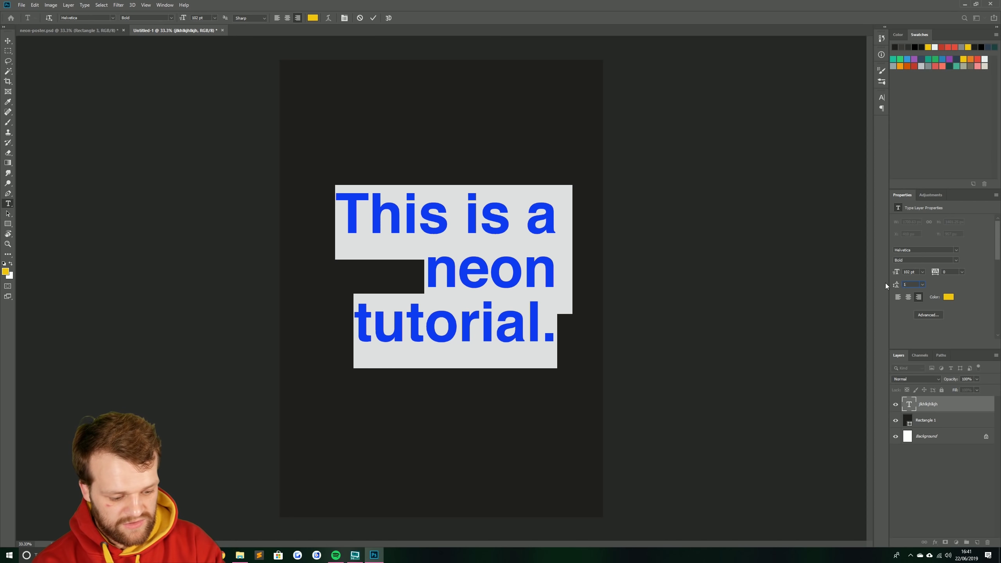
{"action": "type", "text": "26"}
{"action": "key", "text": "Return"}
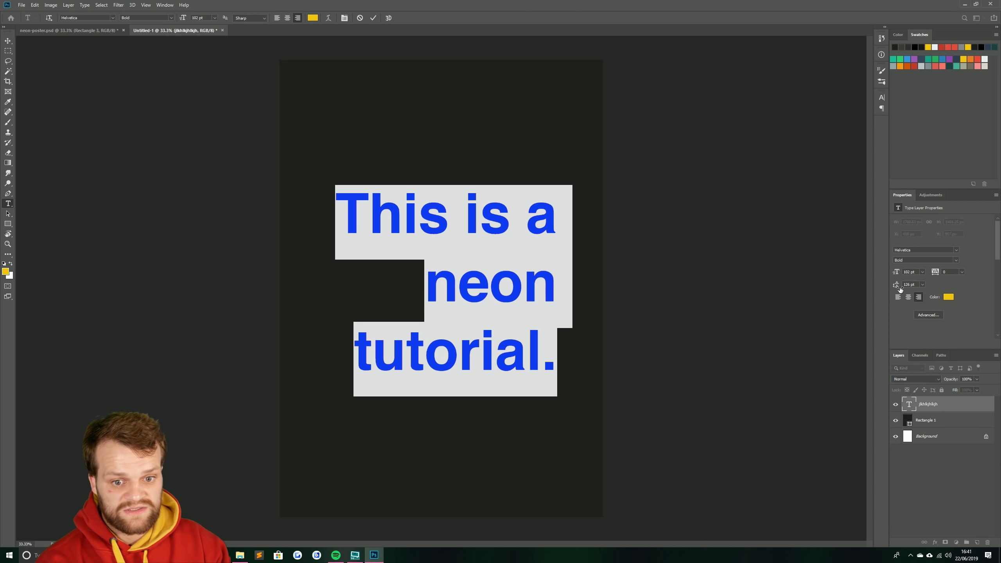
{"action": "left_click_drag", "start_coordinate": [900, 287], "coordinate": [884, 290]}
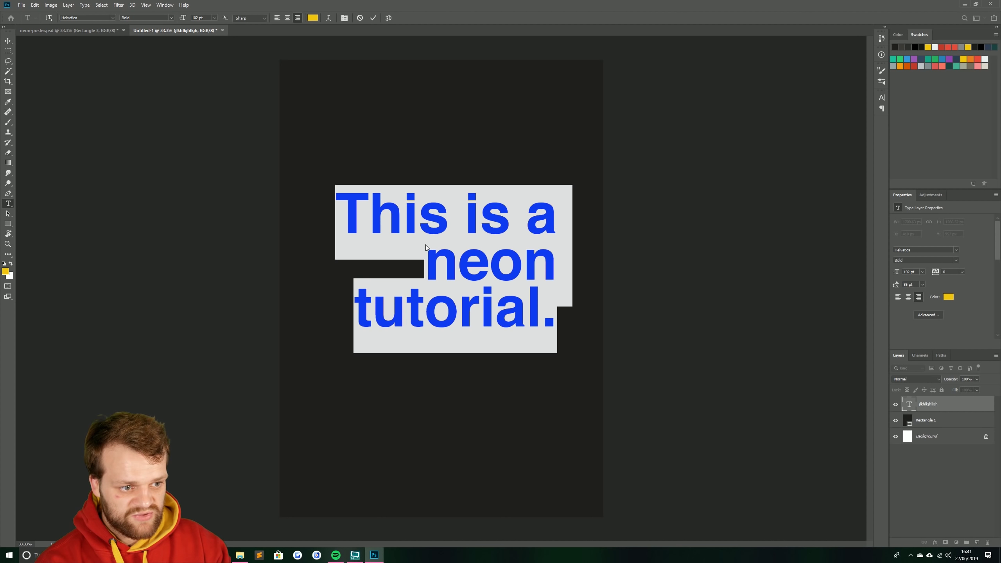
{"action": "left_click", "coordinate": [947, 297]}
{"action": "left_click_drag", "start_coordinate": [449, 252], "coordinate": [418, 238]}
Step: Apply the near-white text colour and move the text block down toward the page bottom
{"action": "key", "text": "Return"}
{"action": "left_click", "coordinate": [8, 41]}
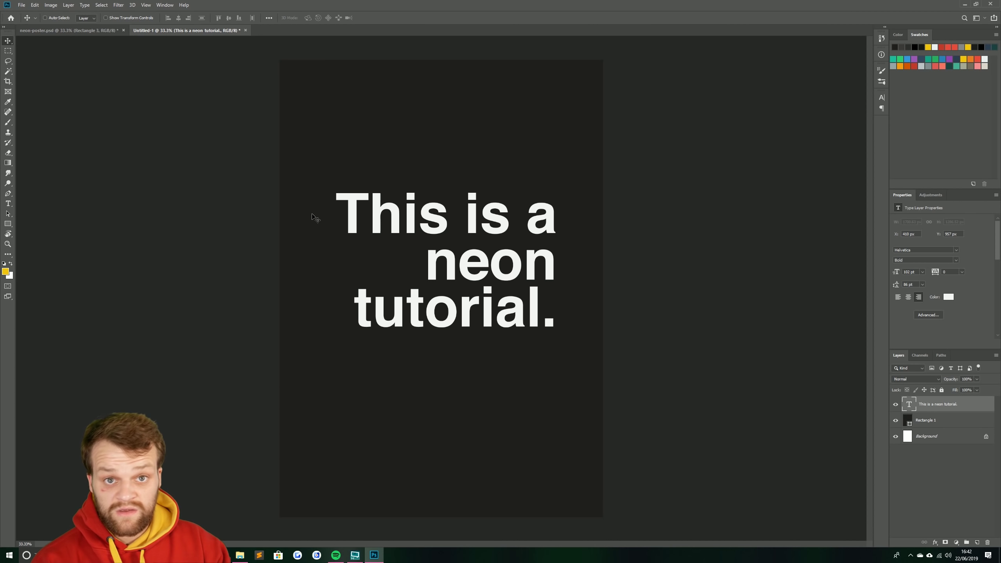
{"action": "left_click_drag", "start_coordinate": [496, 244], "coordinate": [502, 377]}
Step: Loosen the line spacing to 92 pt and nudge the text block slightly higher
{"action": "key", "text": "t"}
{"action": "left_click", "coordinate": [360, 353]}
{"action": "key", "text": "ctrl+a"}
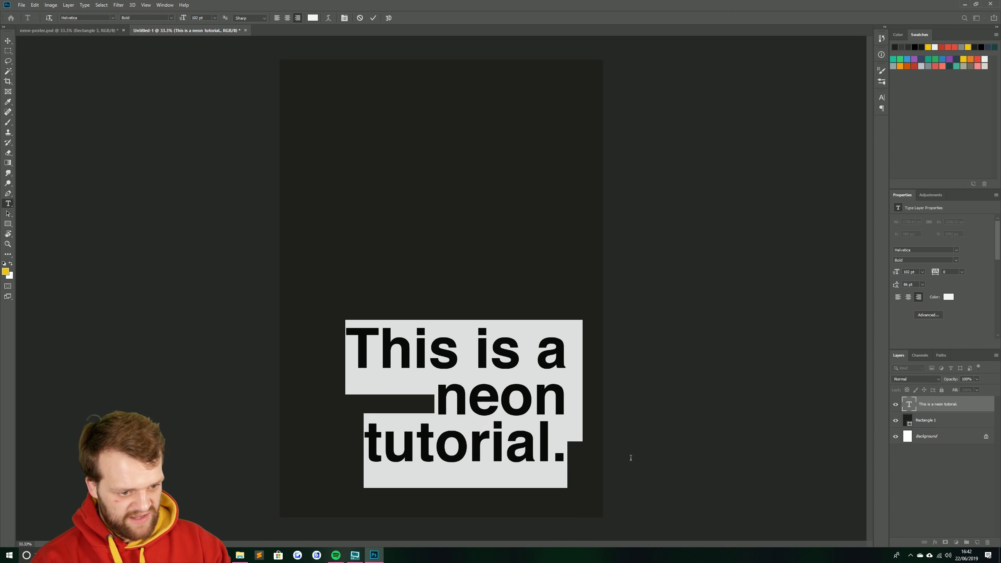
{"action": "left_click_drag", "start_coordinate": [897, 287], "coordinate": [900, 287]}
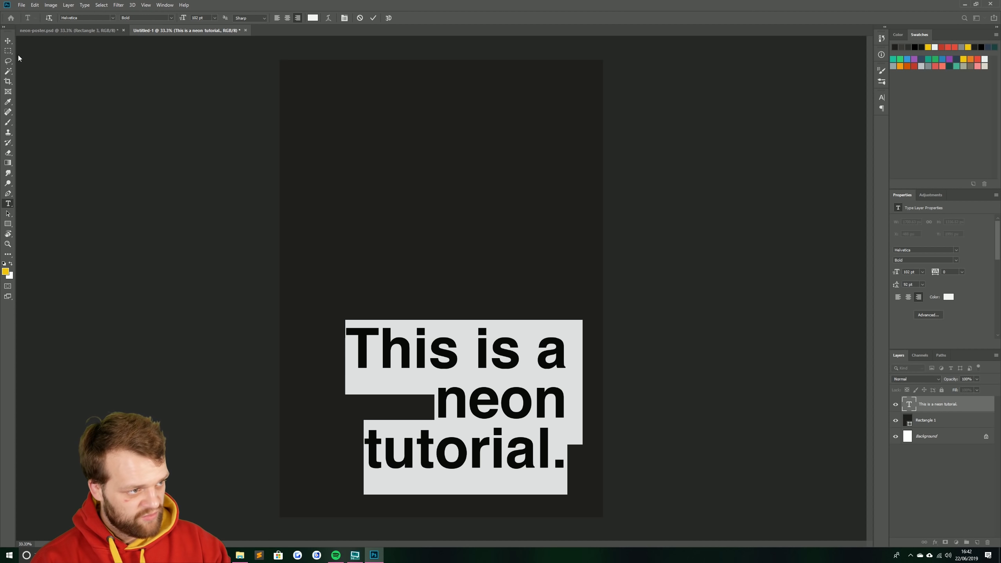
{"action": "left_click", "coordinate": [8, 41]}
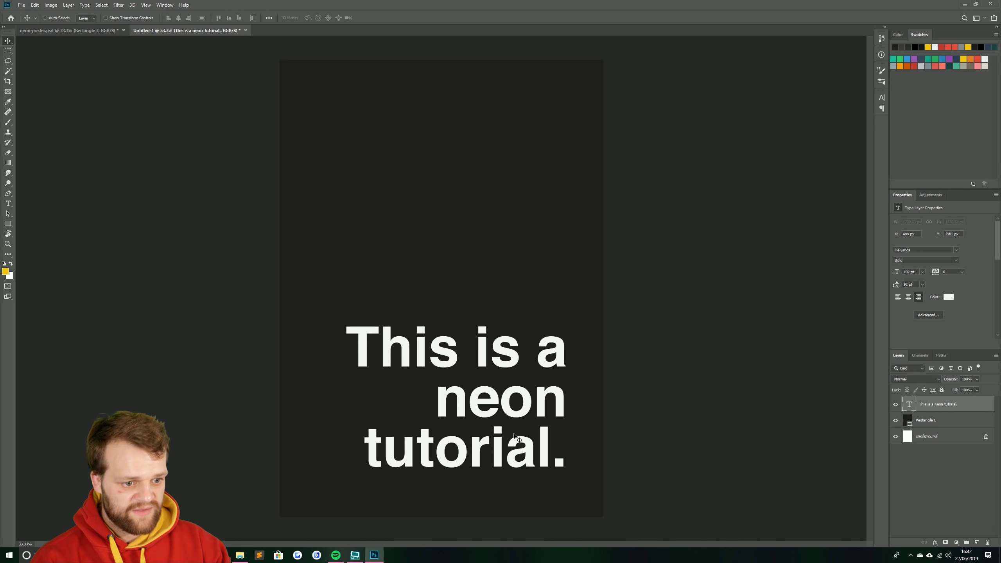
{"action": "left_click_drag", "start_coordinate": [517, 432], "coordinate": [517, 416]}
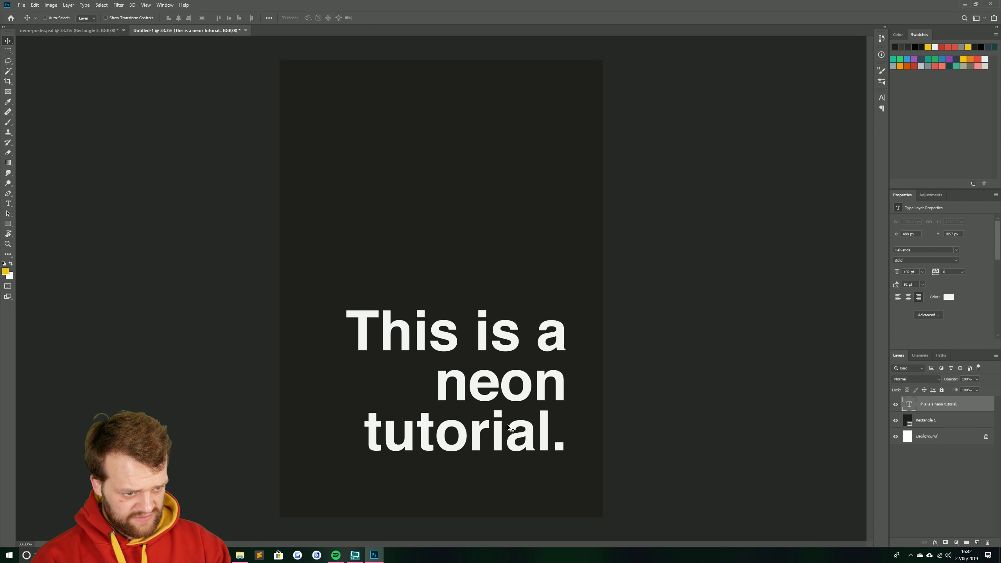
Step: Add a new text line reading 'Isn't it cool' in the upper part of the poster
{"action": "left_click", "coordinate": [8, 203]}
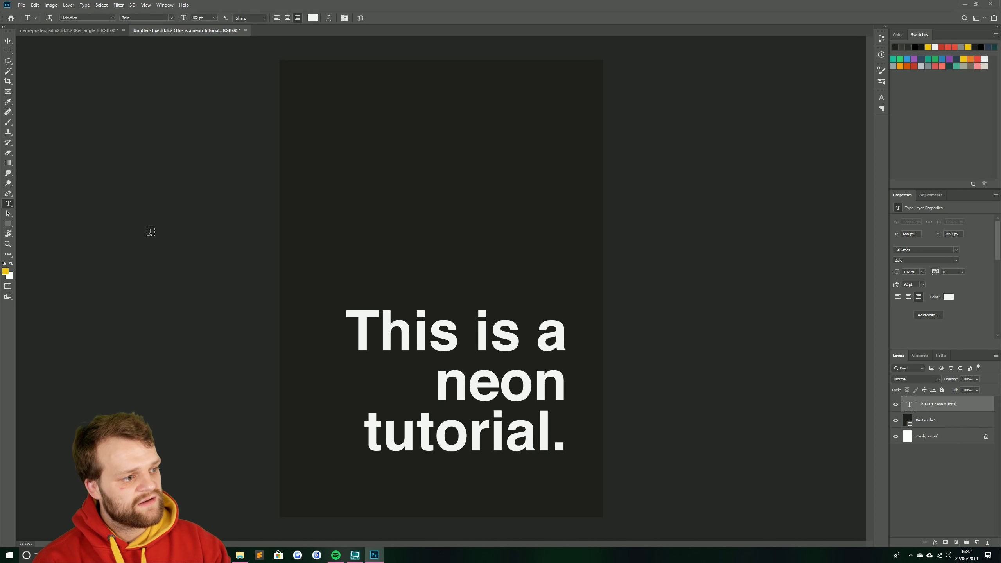
{"action": "left_click", "coordinate": [337, 162]}
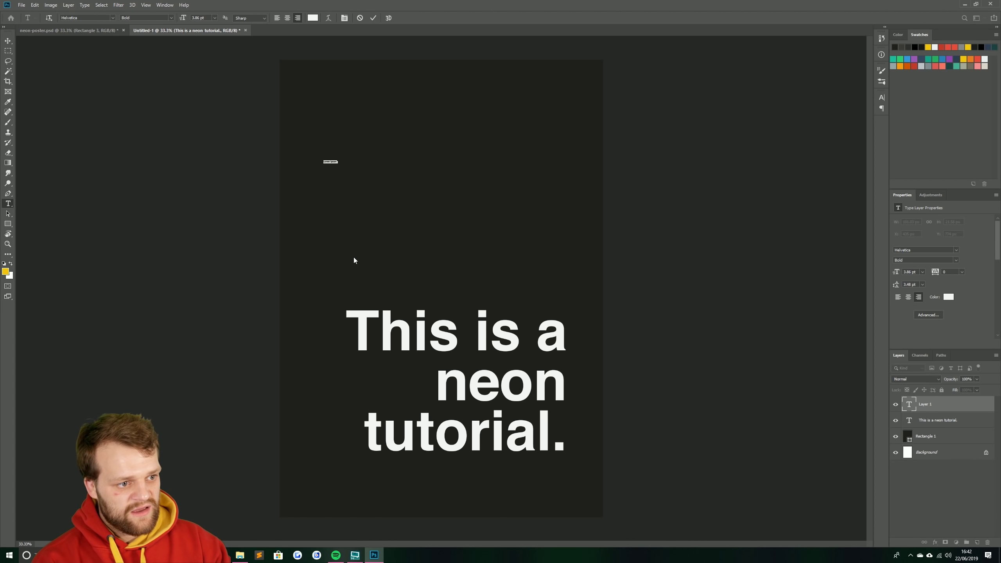
{"action": "key", "text": "BackSpace"}
{"action": "type", "text": "Isn't it cool"}
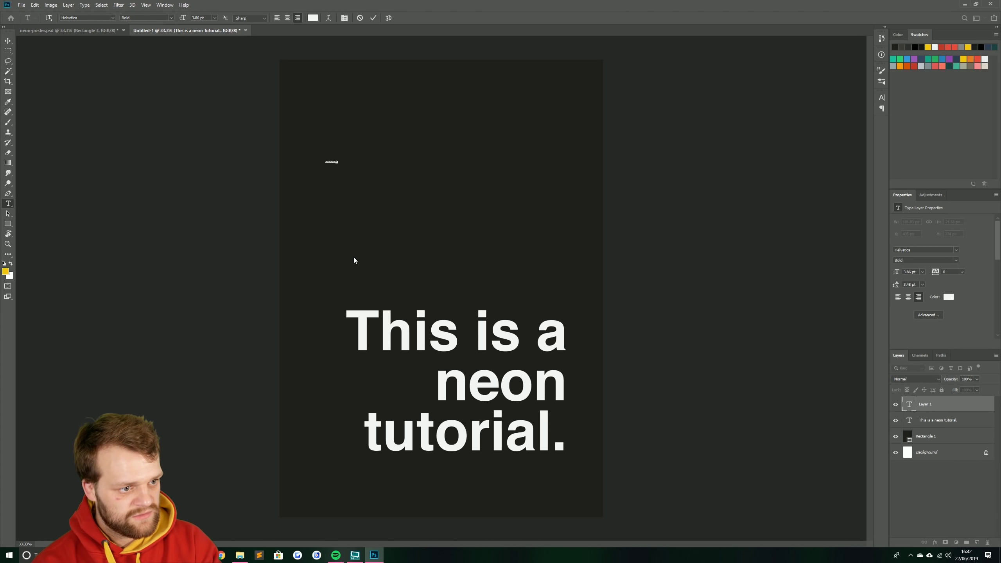
{"action": "left_click", "coordinate": [8, 41]}
Step: Scale up the 'isn't it cool?!' line with Free Transform and select its text
{"action": "key", "text": "ctrl+t"}
{"action": "left_click_drag", "start_coordinate": [338, 163], "coordinate": [518, 264]}
{"action": "key", "text": "Return"}
{"action": "key", "text": "t"}
{"action": "left_click", "coordinate": [459, 195]}
{"action": "triple_click", "coordinate": [448, 192]}
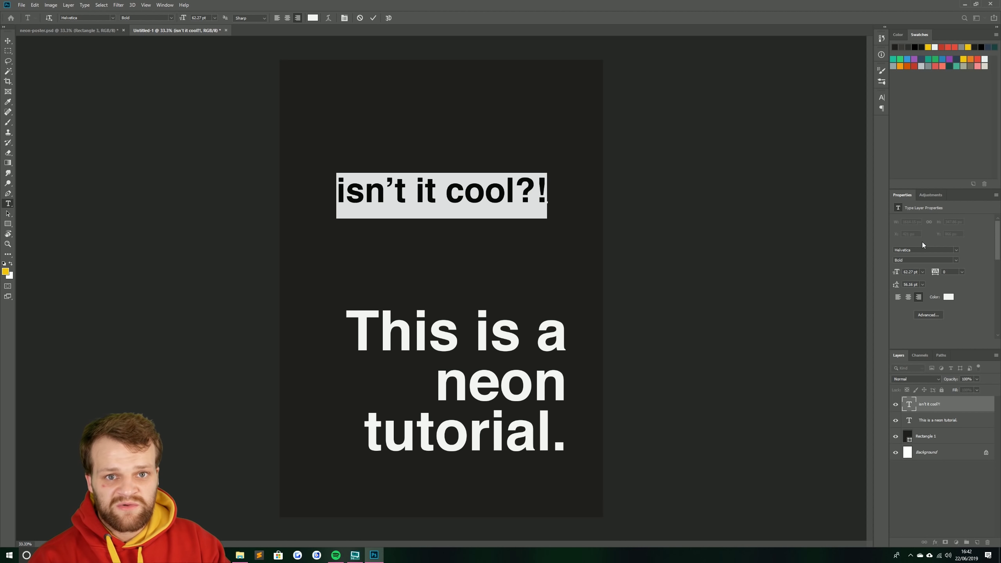
{"action": "left_click", "coordinate": [956, 251]}
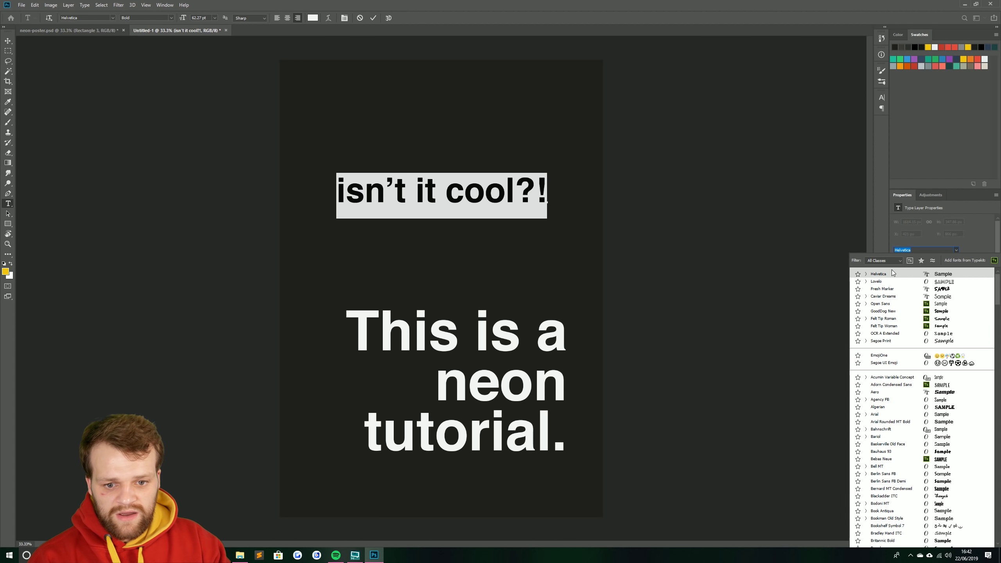
Step: Apply the Fresh Marker font to the line and delete the letters ISN
{"action": "left_click", "coordinate": [882, 289]}
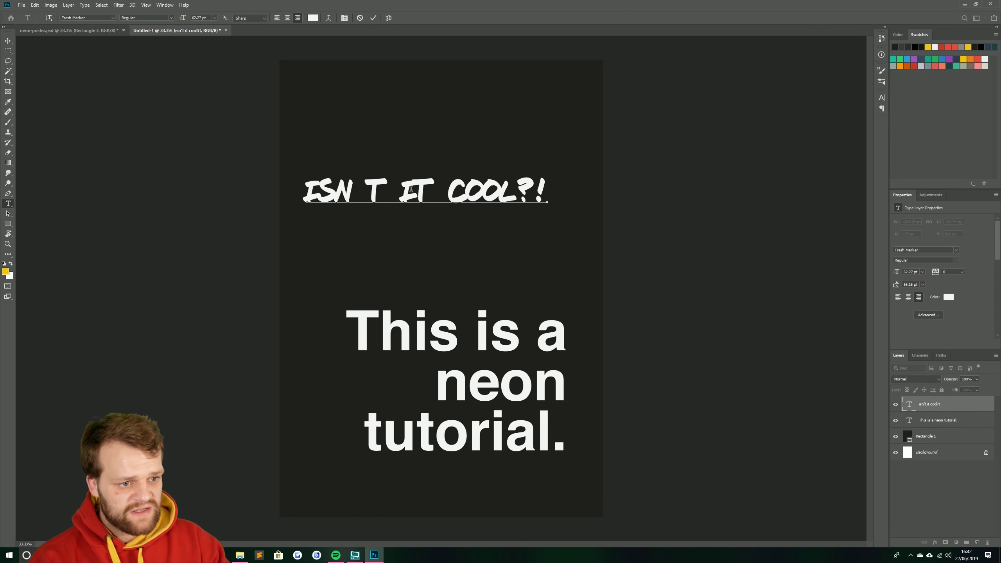
{"action": "key", "text": "ctrl+a"}
{"action": "left_click", "coordinate": [368, 193]}
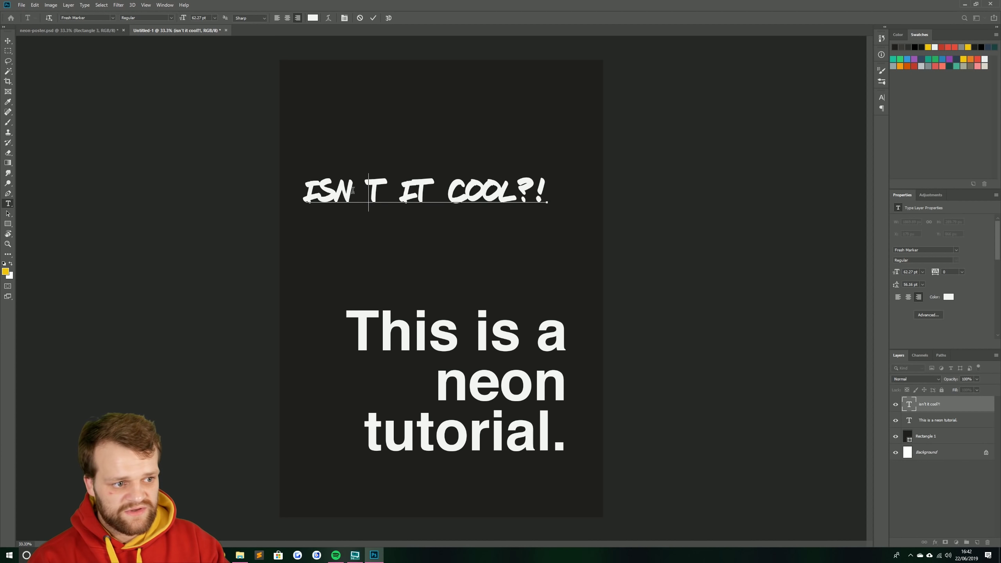
{"action": "left_click_drag", "start_coordinate": [368, 193], "coordinate": [306, 190]}
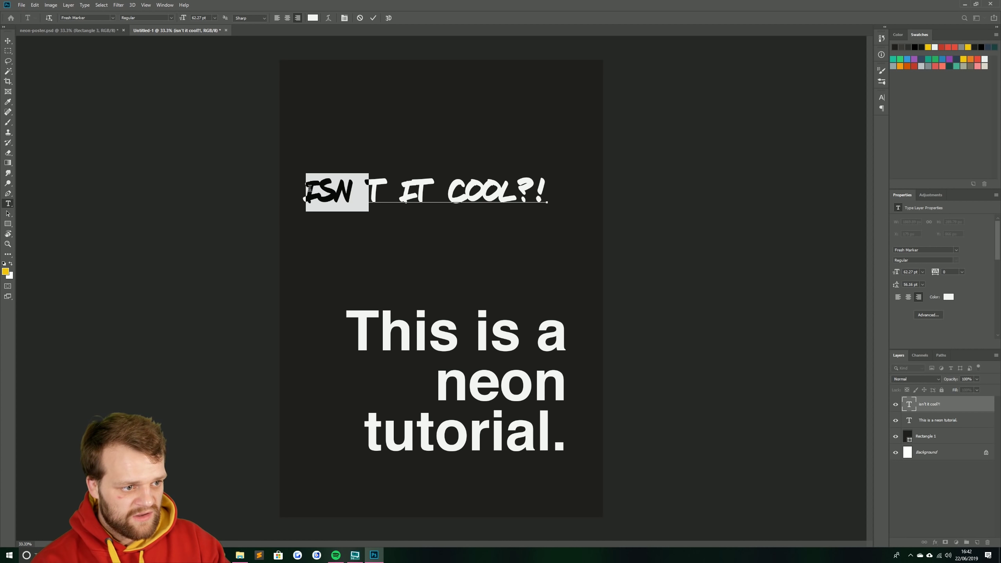
{"action": "key", "text": "Right"}
{"action": "key", "text": "BackSpace"}
{"action": "key", "text": "BackSpace"}
{"action": "key", "text": "BackSpace"}
{"action": "key", "text": "Delete"}
{"action": "key", "text": "Delete"}
{"action": "key", "text": "Delete"}
Step: Retype the line's words, inserting REALLY
{"action": "type", "text": "AIN'T"}
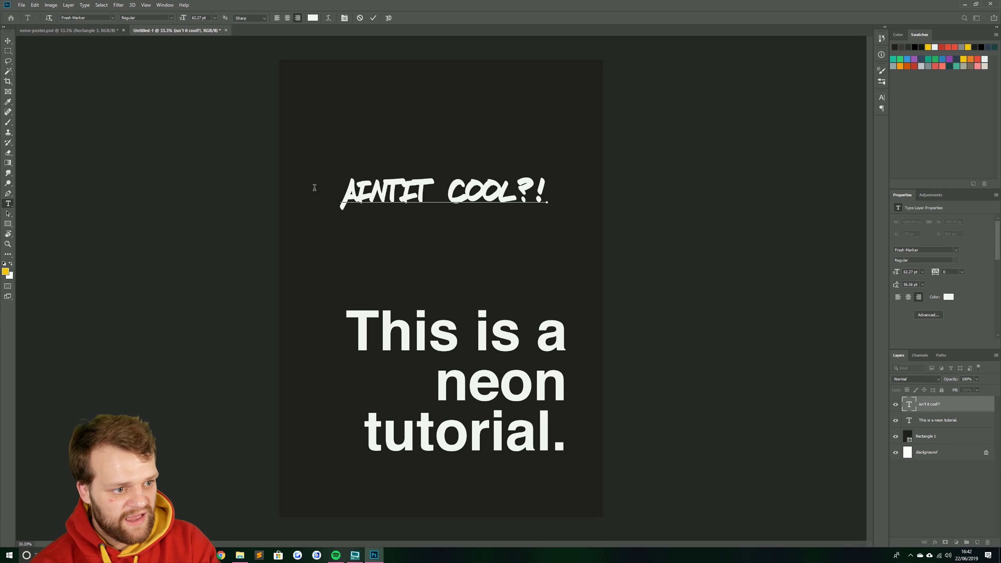
{"action": "key", "text": "Delete"}
{"action": "key", "text": "BackSpace"}
{"action": "key", "text": "BackSpace"}
{"action": "key", "text": "BackSpace"}
{"action": "key", "text": "BackSpace"}
{"action": "key", "text": "BackSpace"}
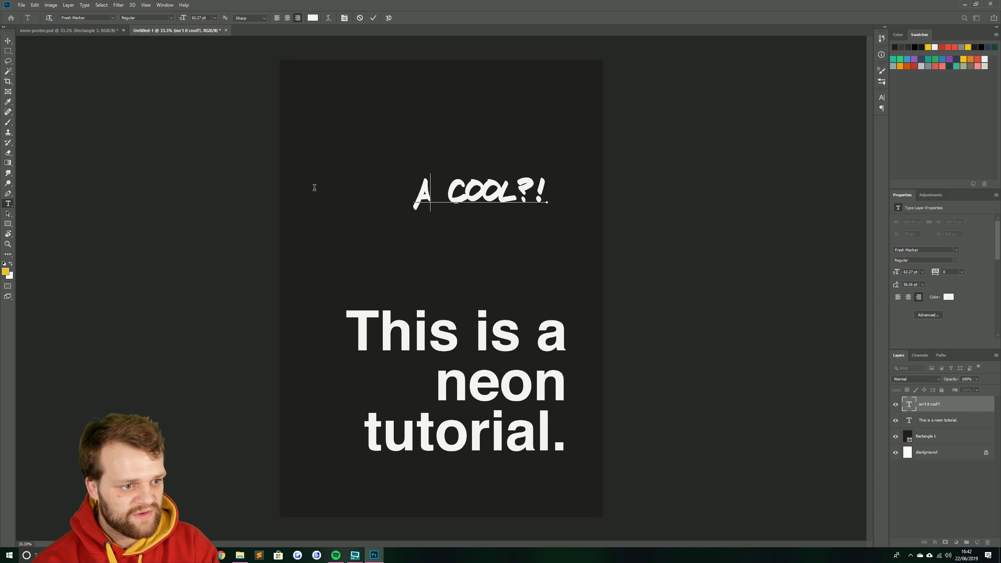
{"action": "type", "text": "wow its"}
{"action": "key", "text": "BackSpace"}
{"action": "key", "text": "BackSpace"}
{"action": "key", "text": "BackSpace"}
{"action": "key", "text": "BackSpace"}
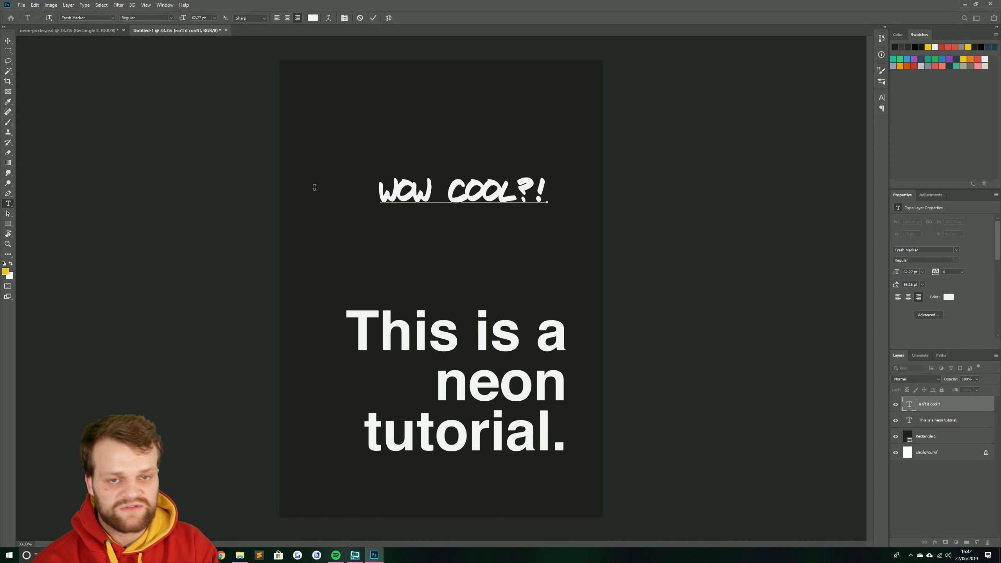
{"action": "key", "text": "BackSpace"}
{"action": "key", "text": "BackSpace"}
{"action": "key", "text": "BackSpace"}
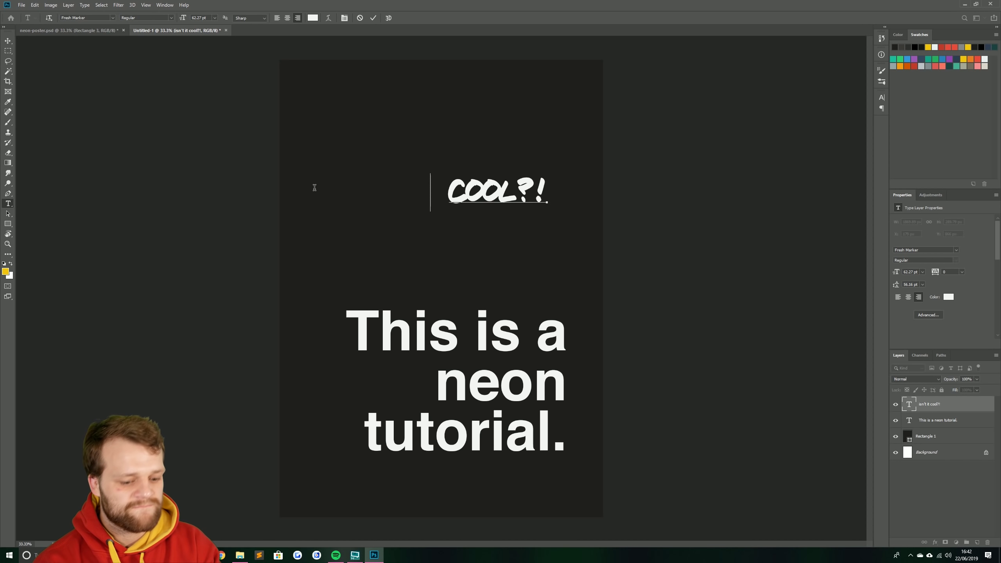
{"action": "type", "text": "REALLY"}
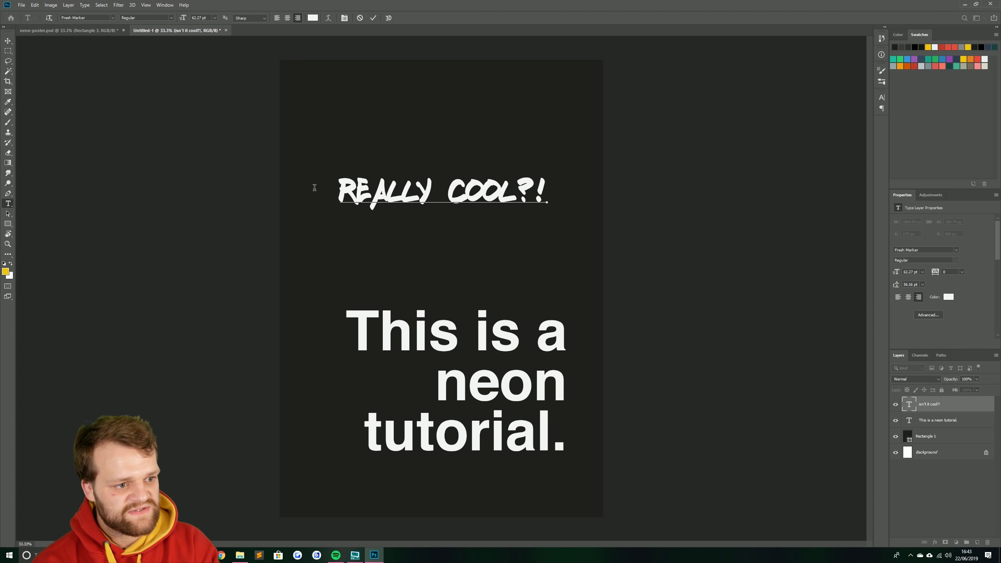
Step: Trim the line down to IT'S and move it up and left on the poster
{"action": "left_click", "coordinate": [529, 192]}
{"action": "key", "text": "BackSpace"}
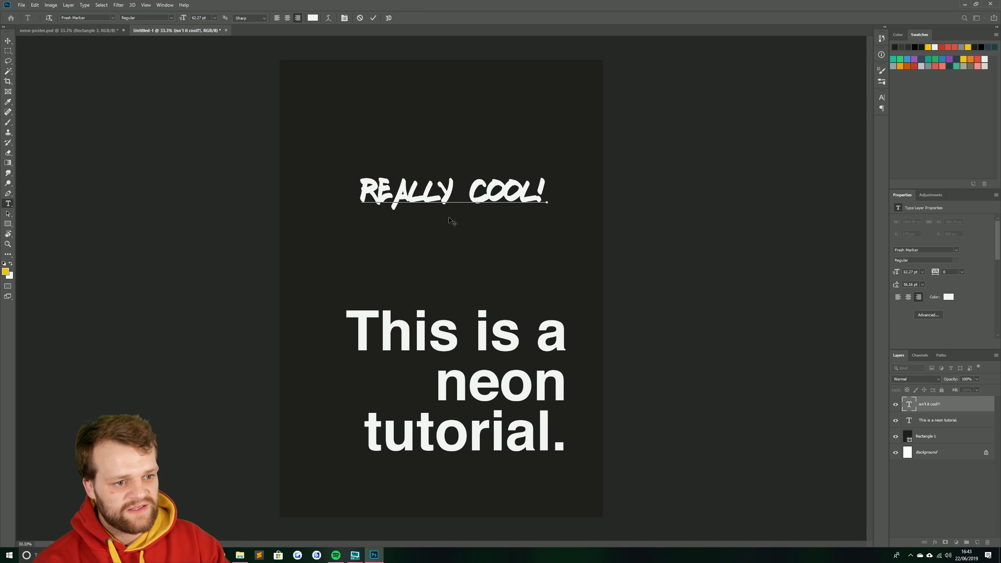
{"action": "left_click", "coordinate": [364, 196]}
{"action": "type", "text": "ITS"}
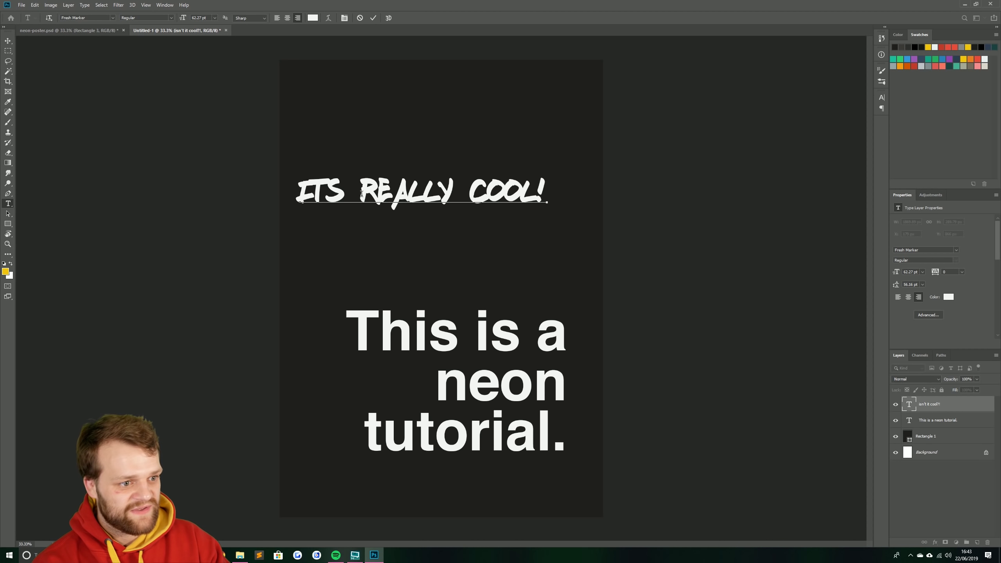
{"action": "left_click_drag", "start_coordinate": [361, 194], "coordinate": [620, 219]}
{"action": "key", "text": "BackSpace"}
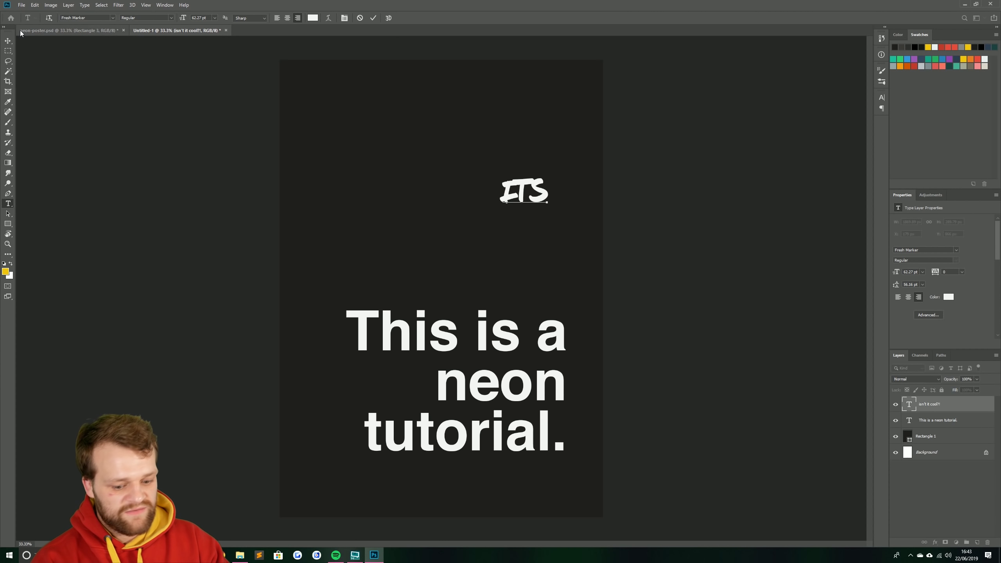
{"action": "type", "text": "'"}
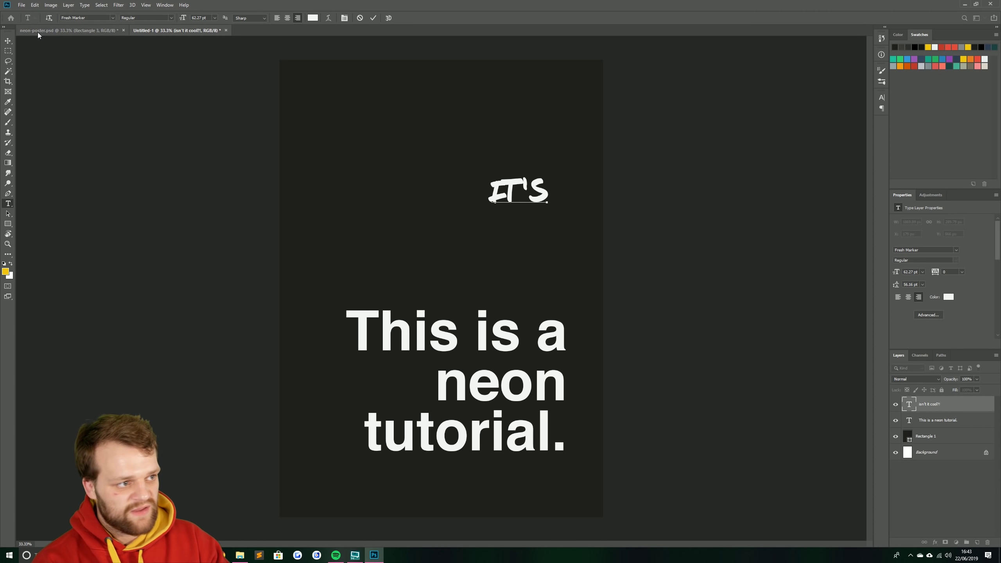
{"action": "left_click", "coordinate": [8, 41]}
{"action": "left_click_drag", "start_coordinate": [510, 199], "coordinate": [446, 202]}
Step: Change the duplicated layer's text to REALLY
{"action": "double_click", "coordinate": [446, 203]}
{"action": "type", "text": "really cool!"}
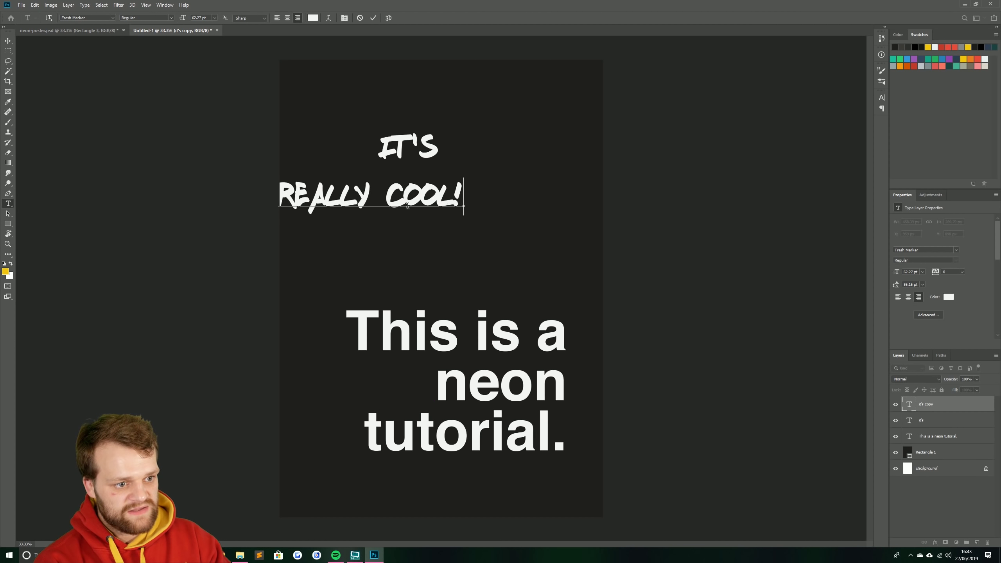
{"action": "double_click", "coordinate": [401, 199]}
{"action": "key", "text": "BackSpace"}
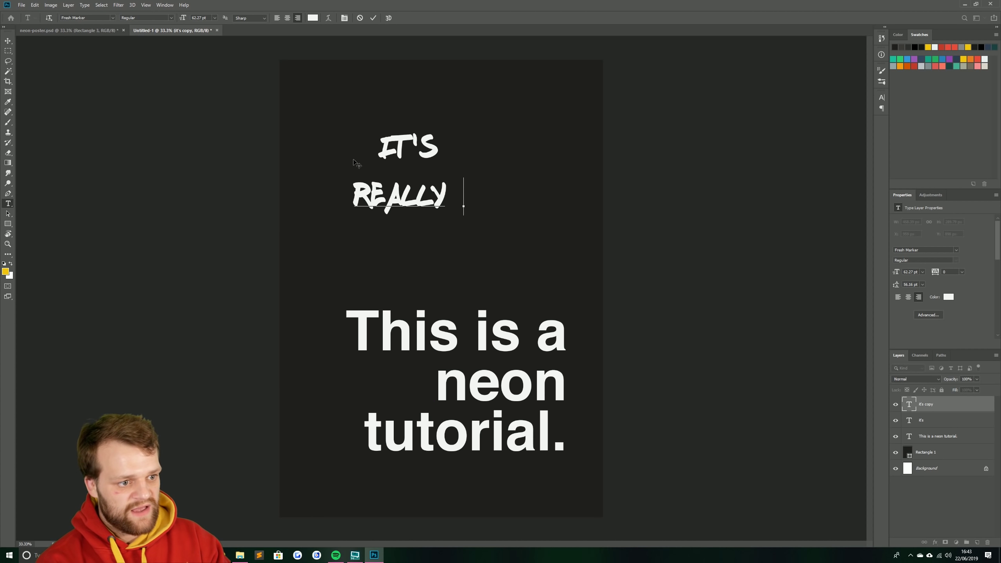
{"action": "left_click", "coordinate": [7, 41]}
Step: Duplicate the REALLY layer, move it down to a third line and change it to COOL!
{"action": "key", "text": "ctrl+j"}
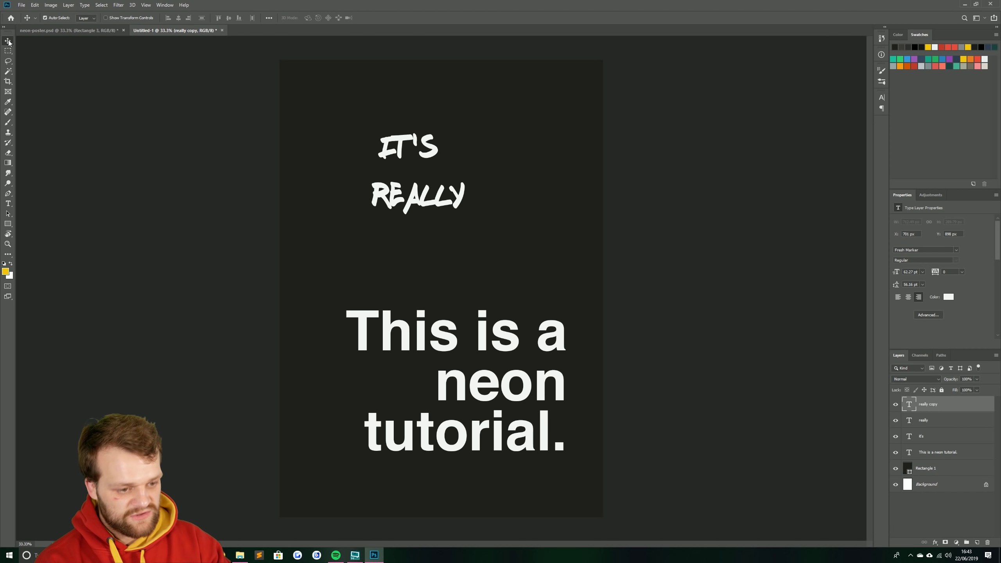
{"action": "left_click_drag", "start_coordinate": [417, 213], "coordinate": [445, 262]}
{"action": "key", "text": "t"}
{"action": "left_click", "coordinate": [440, 246]}
{"action": "double_click", "coordinate": [440, 245]}
{"action": "type", "text": "cool!"}
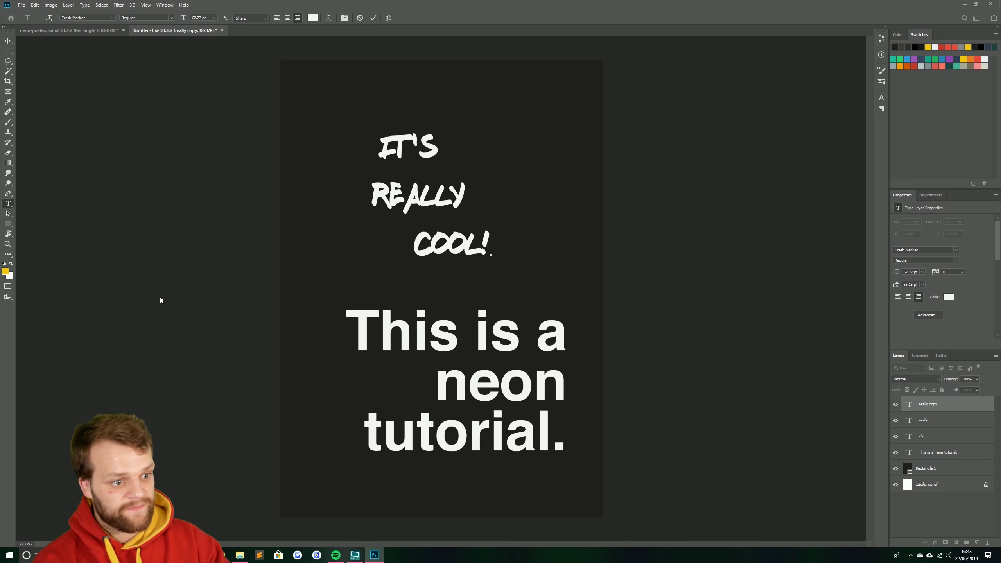
{"action": "left_click", "coordinate": [8, 41]}
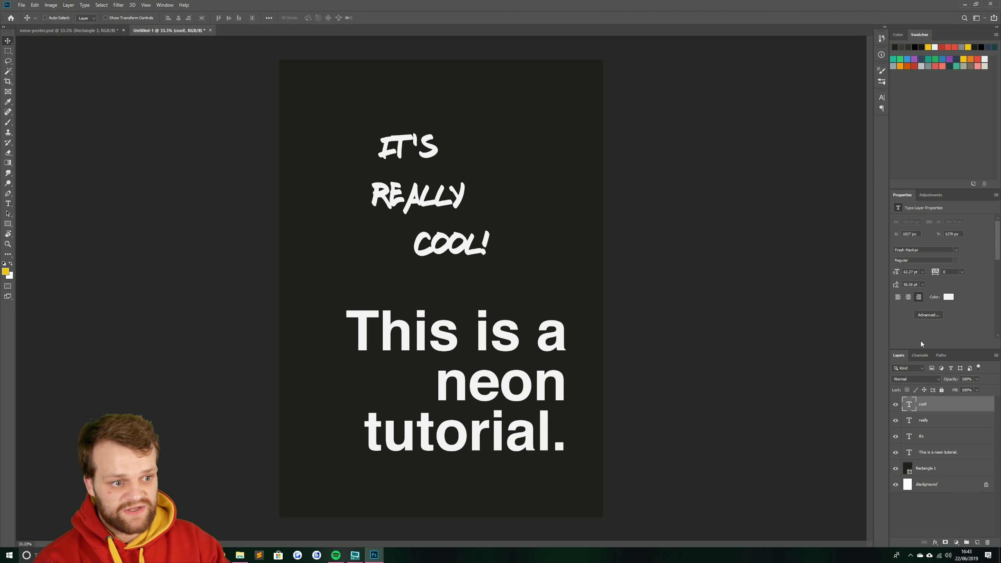
Step: Colour the IT'S text bright yellow
{"action": "left_click", "coordinate": [933, 437]}
{"action": "left_click", "coordinate": [947, 299]}
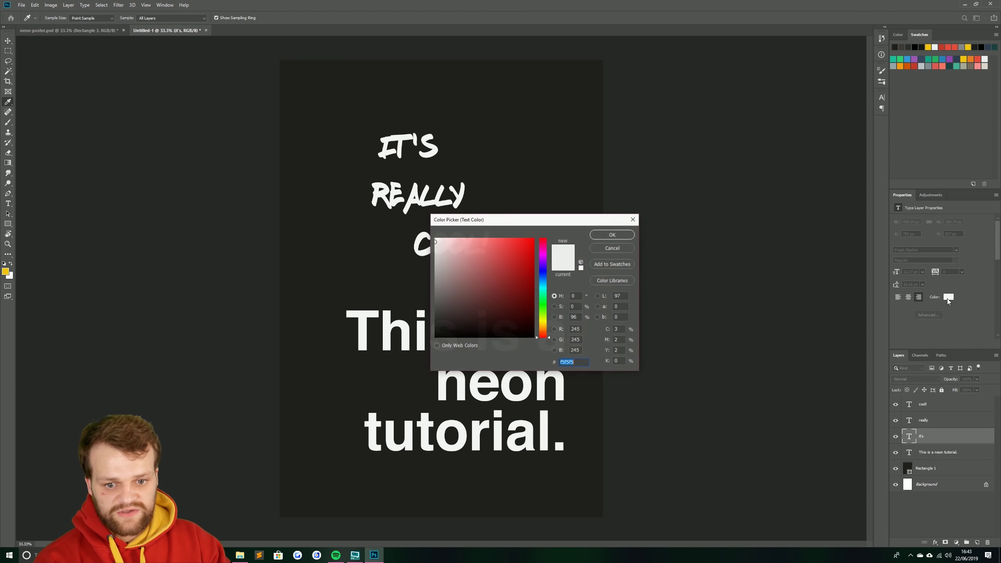
{"action": "left_click_drag", "start_coordinate": [537, 331], "coordinate": [550, 326]}
{"action": "left_click", "coordinate": [534, 238]}
{"action": "left_click", "coordinate": [601, 238]}
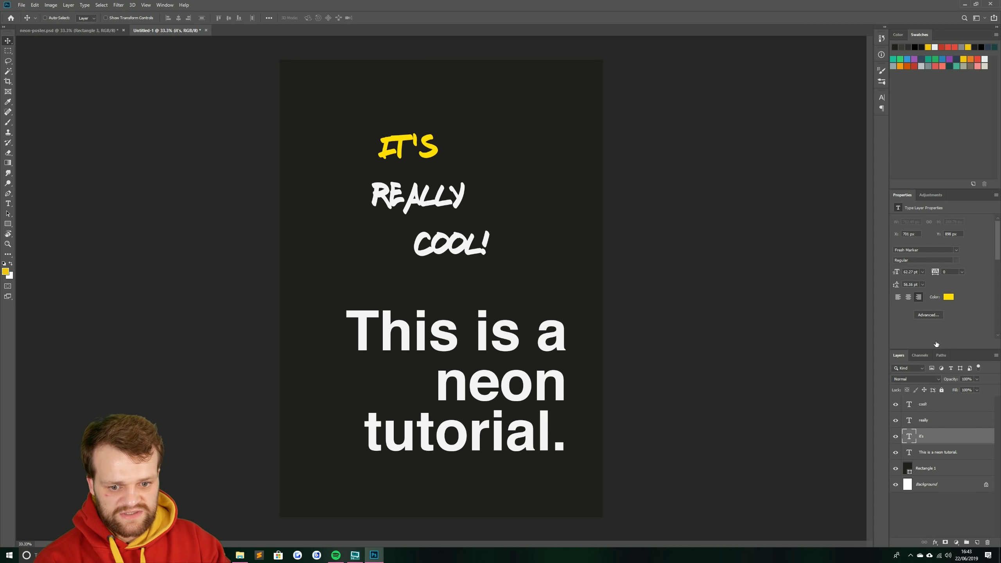
Step: Give REALLY and COOL! the same yellow, sampled from IT'S
{"action": "left_click", "coordinate": [924, 419]}
{"action": "left_click", "coordinate": [948, 296]}
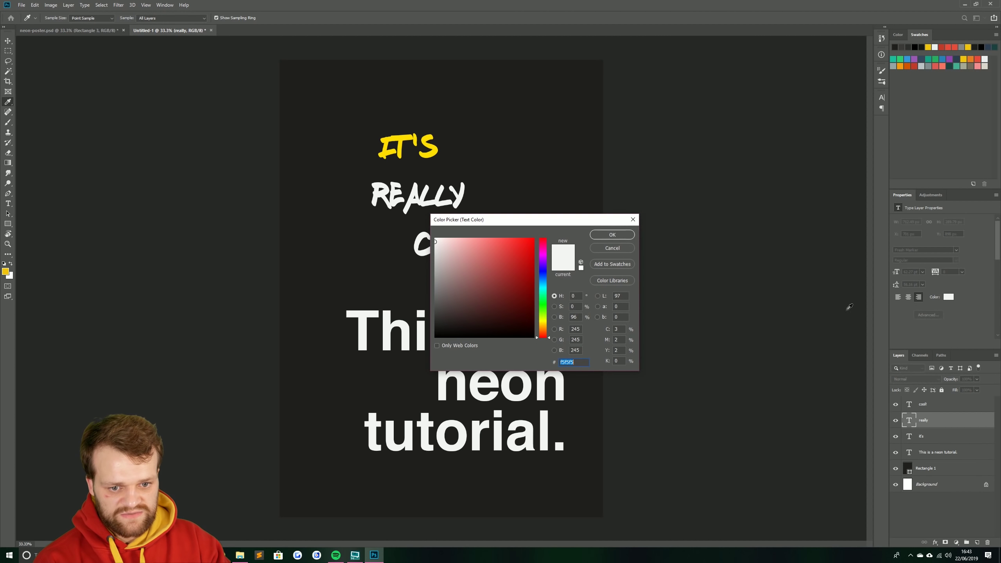
{"action": "left_click", "coordinate": [393, 137]}
{"action": "key", "text": "Return"}
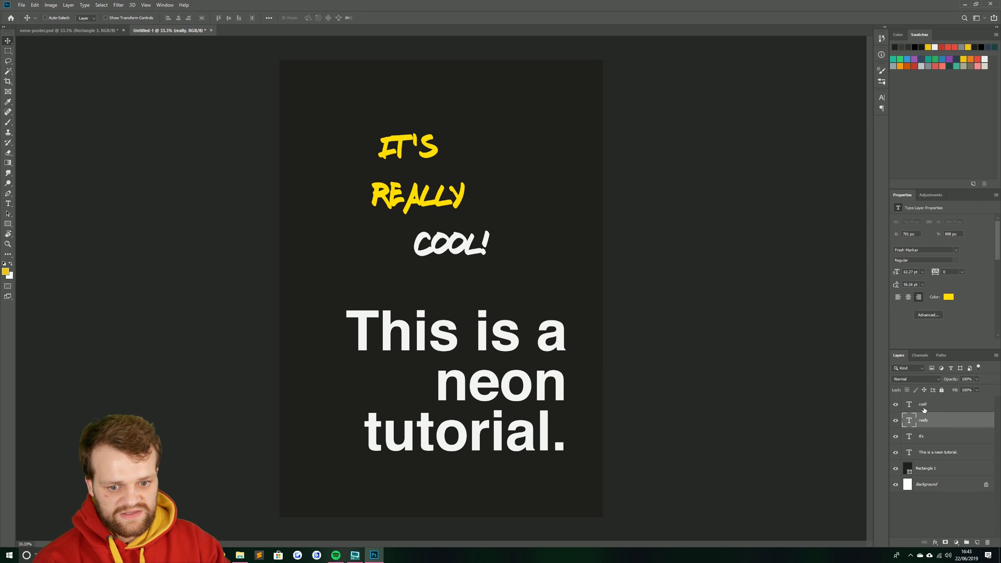
{"action": "left_click", "coordinate": [924, 410]}
{"action": "left_click", "coordinate": [948, 297]}
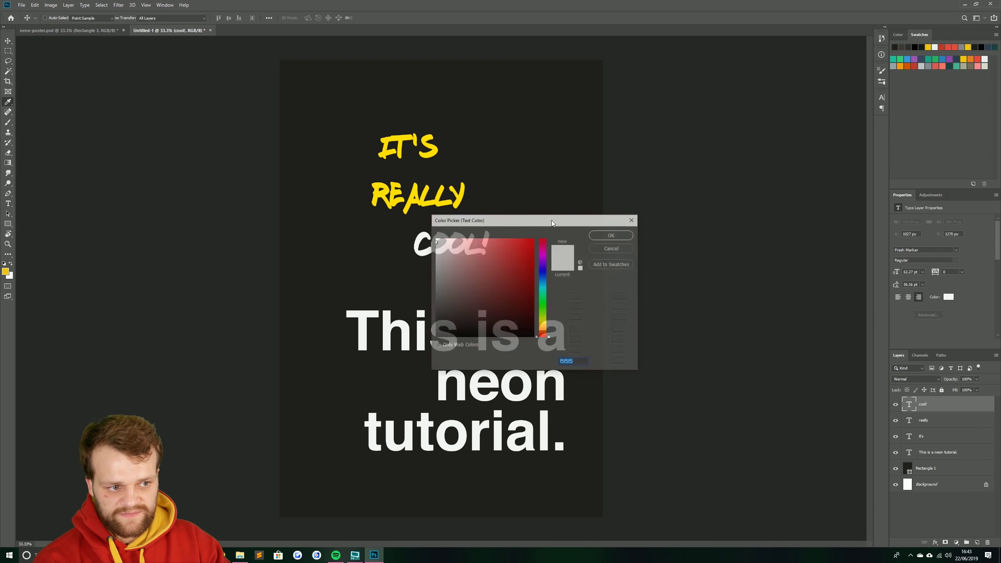
{"action": "left_click", "coordinate": [411, 135]}
{"action": "key", "text": "Return"}
Step: Shift the three yellow words down-left, then move IT'S down beside the word neon
{"action": "key", "text": "v"}
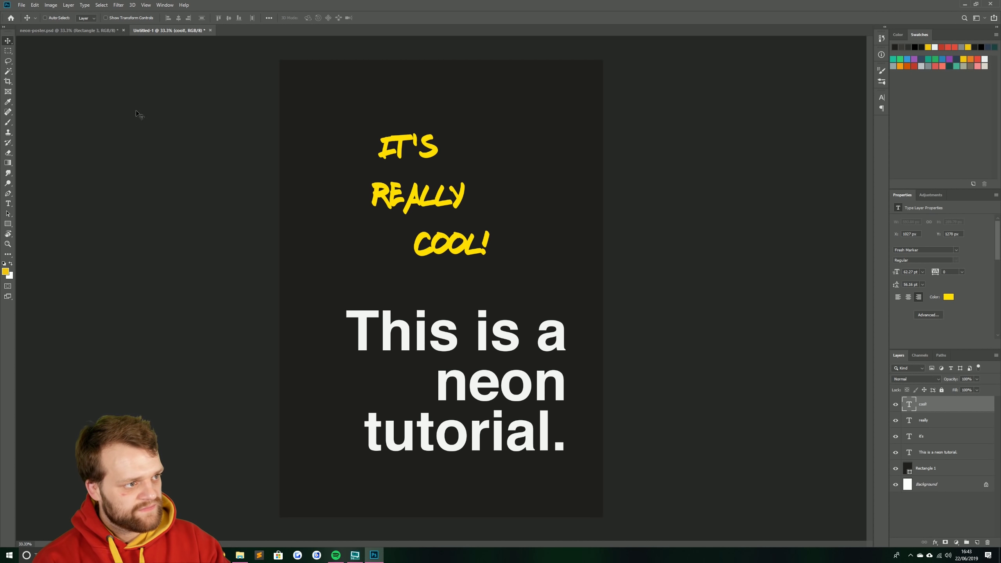
{"action": "left_click", "coordinate": [931, 436], "text": "shift"}
{"action": "left_click_drag", "start_coordinate": [435, 189], "coordinate": [419, 173]}
{"action": "left_click", "coordinate": [921, 436]}
{"action": "left_click_drag", "start_coordinate": [388, 137], "coordinate": [416, 348]}
Step: Tilt IT'S by about -2.57° and nudge it slightly up and left
{"action": "key", "text": "ctrl+t"}
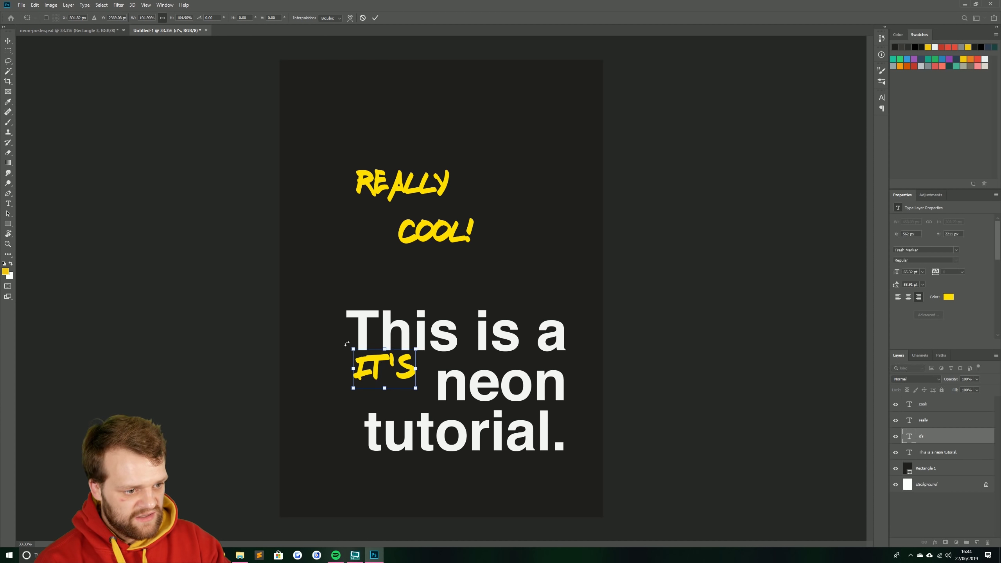
{"action": "left_click_drag", "start_coordinate": [347, 344], "coordinate": [344, 340]}
{"action": "left_click_drag", "start_coordinate": [384, 374], "coordinate": [382, 367]}
{"action": "key", "text": "Return"}
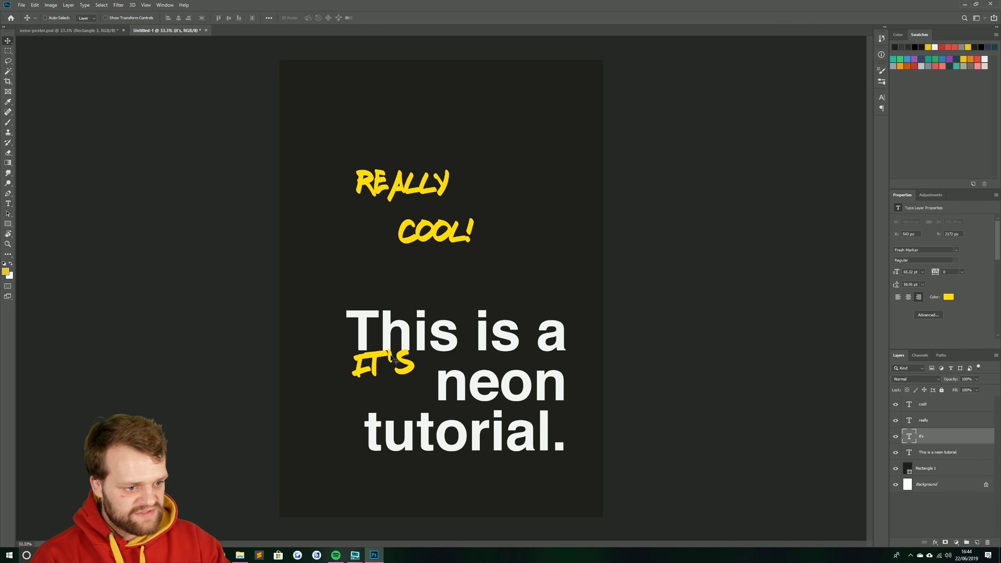
{"action": "key", "text": "shift+Up"}
{"action": "key", "text": "shift+Left"}
Step: Widen the IT letters of IT'S to 40 tracking, pushing the I further from T'S
{"action": "key", "text": "t"}
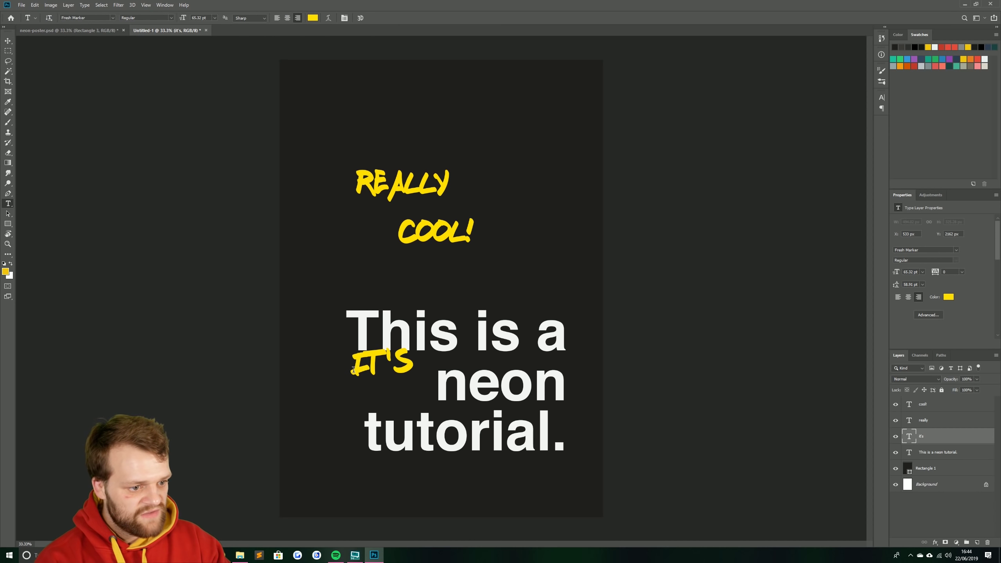
{"action": "left_click_drag", "start_coordinate": [353, 370], "coordinate": [383, 367]}
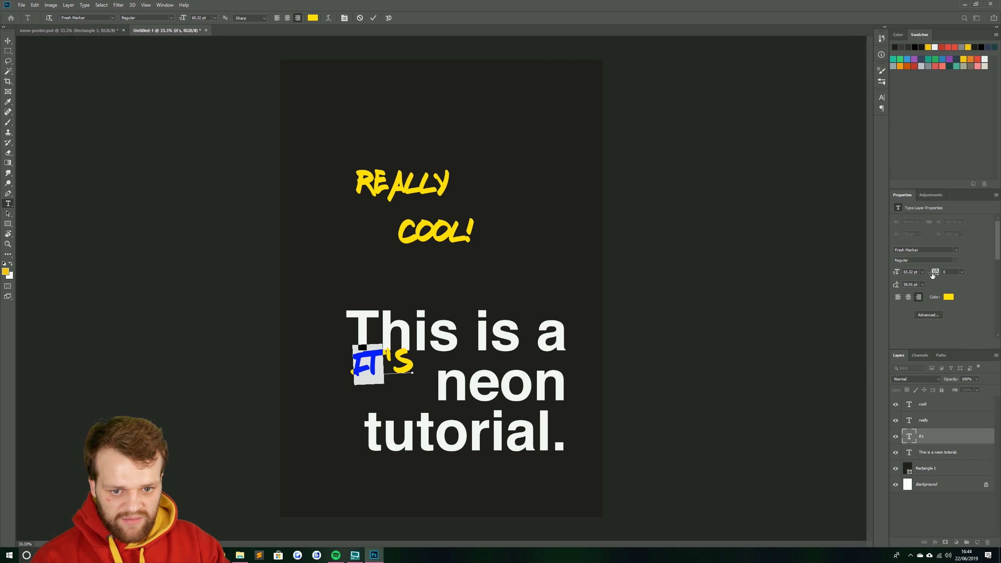
{"action": "left_click_drag", "start_coordinate": [934, 274], "coordinate": [934, 274]}
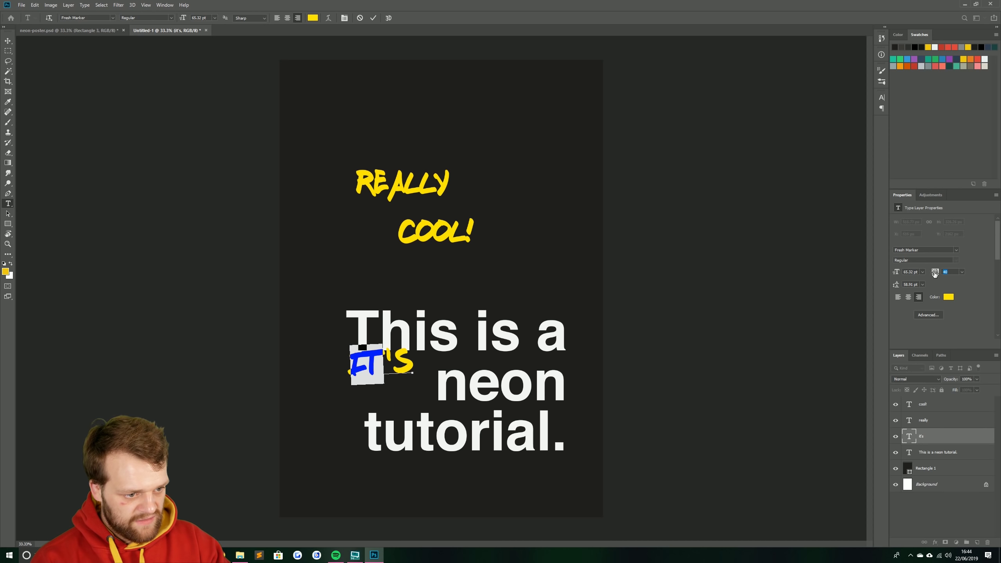
{"action": "key", "text": "Left"}
{"action": "key", "text": "shift+Right"}
{"action": "left_click_drag", "start_coordinate": [935, 274], "coordinate": [936, 273]}
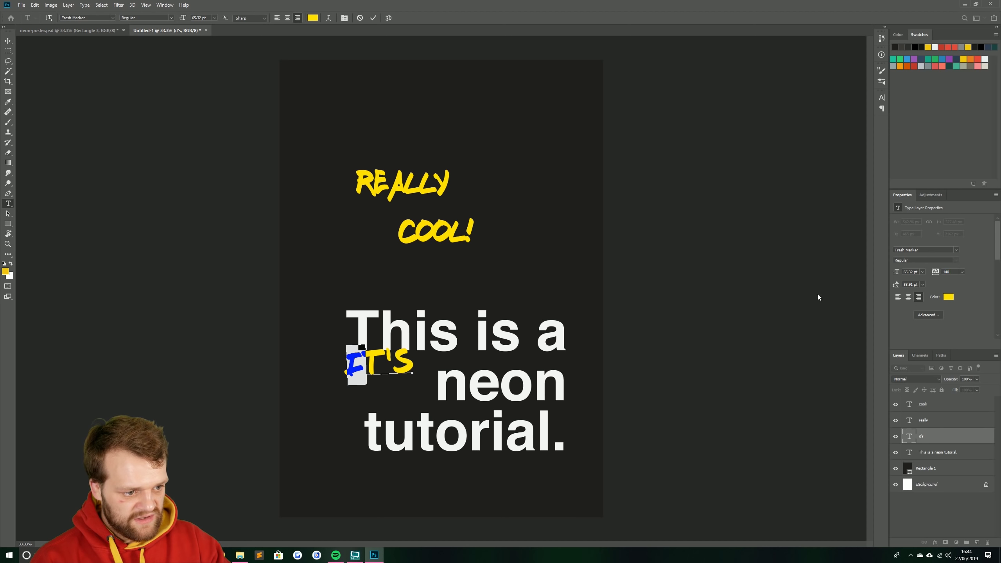
{"action": "key", "text": "Right"}
{"action": "key", "text": "Right"}
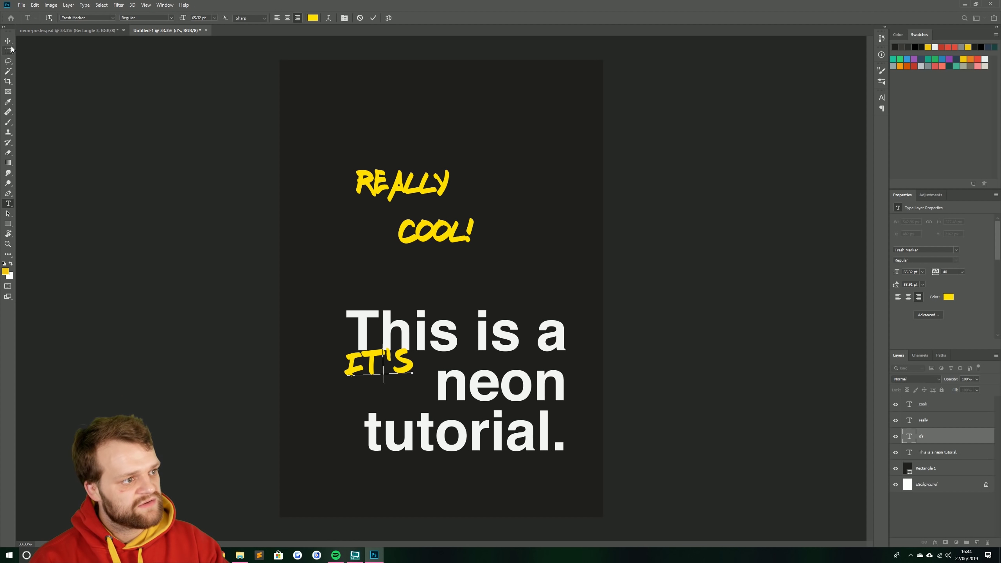
{"action": "left_click", "coordinate": [9, 41]}
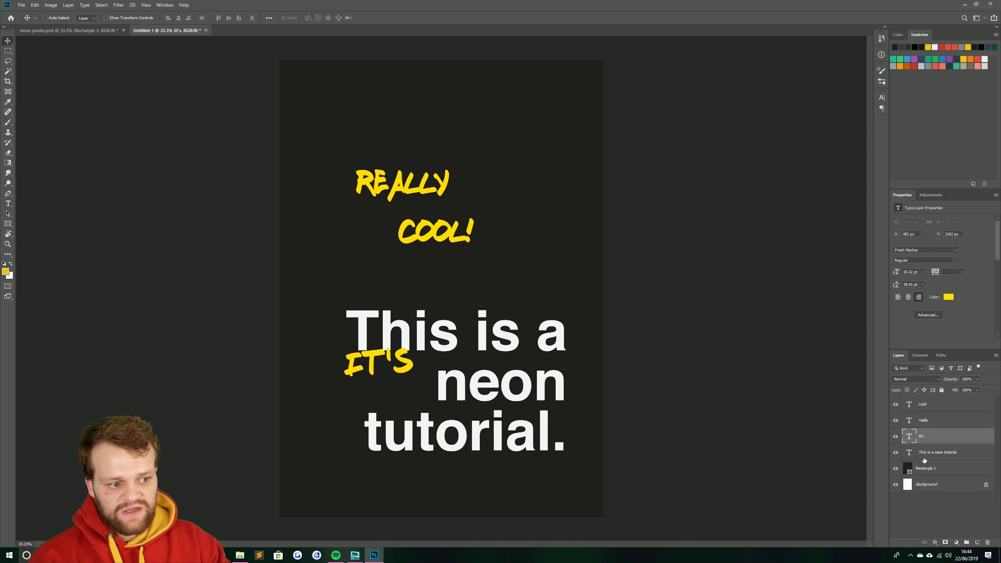
Step: Move REALLY down to sit just under IT'S
{"action": "left_click", "coordinate": [924, 421]}
{"action": "left_click_drag", "start_coordinate": [398, 183], "coordinate": [397, 382]}
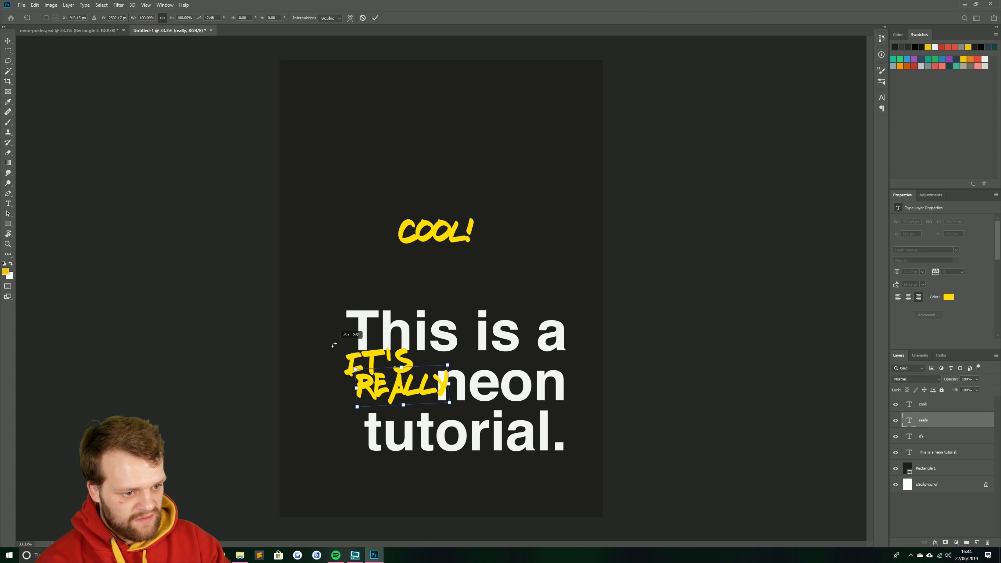
{"action": "key", "text": "Left"}
{"action": "key", "text": "Left"}
{"action": "key", "text": "Left"}
{"action": "key", "text": "Left"}
{"action": "key", "text": "Left"}
{"action": "key", "text": "Left"}
{"action": "key", "text": "Left"}
{"action": "key", "text": "Left"}
{"action": "key", "text": "Left"}
{"action": "key", "text": "Left"}
{"action": "key", "text": "Left"}
{"action": "key", "text": "Left"}
{"action": "key", "text": "Left"}
{"action": "key", "text": "Left"}
{"action": "key", "text": "Left"}
{"action": "key", "text": "Left"}
{"action": "key", "text": "Left"}
{"action": "key", "text": "Left"}
{"action": "key", "text": "Left"}
{"action": "key", "text": "Left"}
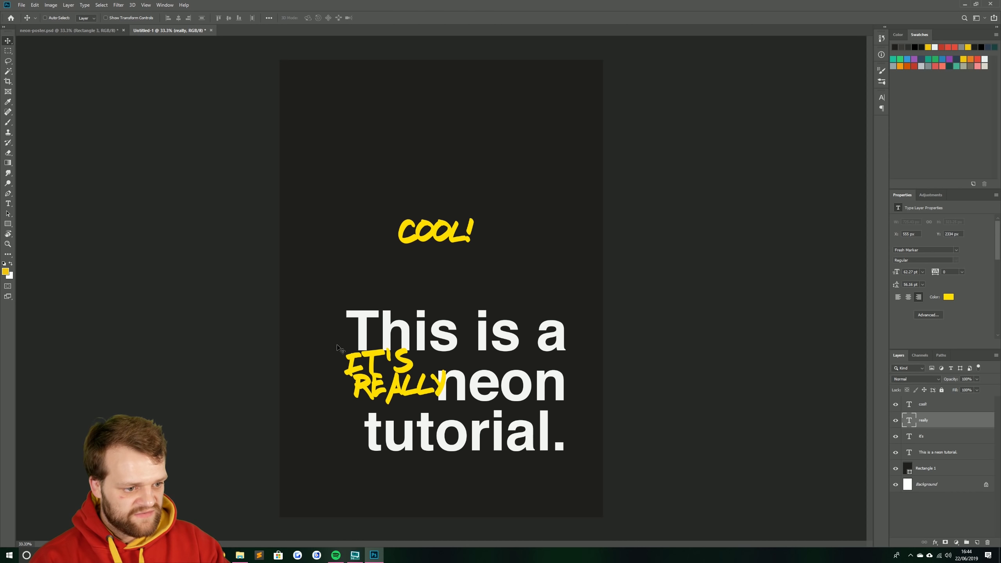
{"action": "key", "text": "Up"}
{"action": "key", "text": "Up"}
{"action": "key", "text": "Up"}
{"action": "key", "text": "Up"}
{"action": "key", "text": "Up"}
{"action": "key", "text": "Up"}
{"action": "key", "text": "Up"}
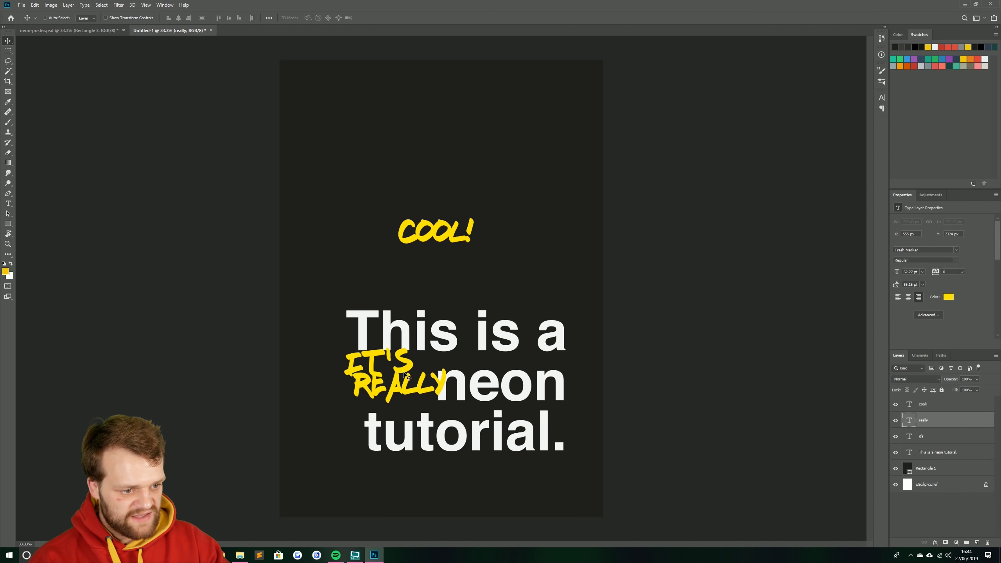
{"action": "key", "text": "Right"}
{"action": "key", "text": "Right"}
{"action": "key", "text": "Right"}
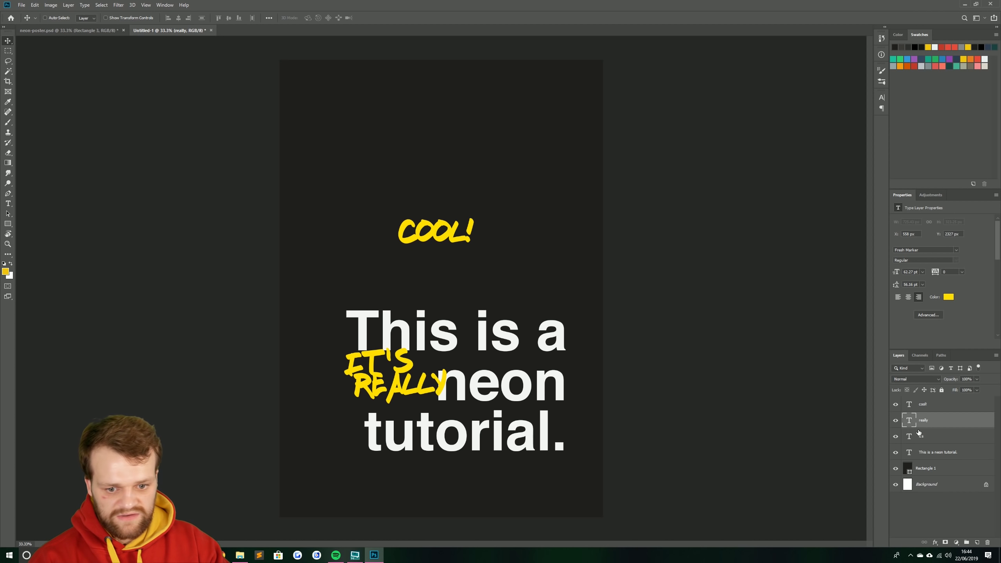
Step: Move COOL! under REALLY and adjust its tilted position
{"action": "left_click", "coordinate": [929, 410]}
{"action": "left_click_drag", "start_coordinate": [433, 236], "coordinate": [347, 391]}
{"action": "key", "text": "ctrl+t"}
{"action": "key", "text": "shift+Right"}
{"action": "key", "text": "shift+Left"}
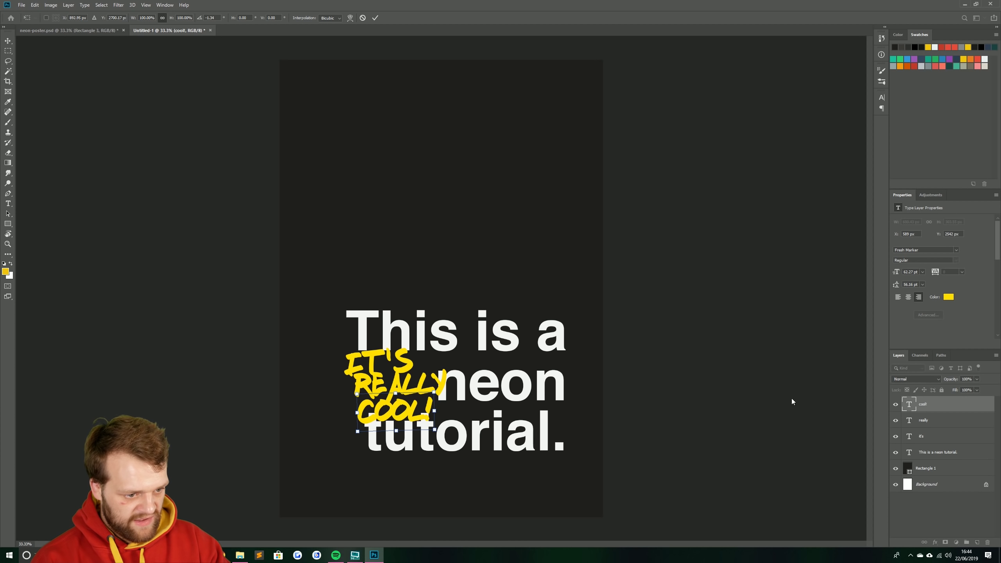
{"action": "key", "text": "Return"}
{"action": "left_click", "coordinate": [927, 436]}
Step: Enlarge IT'S, REALLY and COOL! together slightly and shift them left
{"action": "left_click", "coordinate": [923, 404], "text": "shift"}
{"action": "key", "text": "ctrl+t"}
{"action": "left_click_drag", "start_coordinate": [447, 346], "coordinate": [451, 344]}
{"action": "key", "text": "Return"}
{"action": "key", "text": "shift+Left"}
{"action": "key", "text": "shift+Left"}
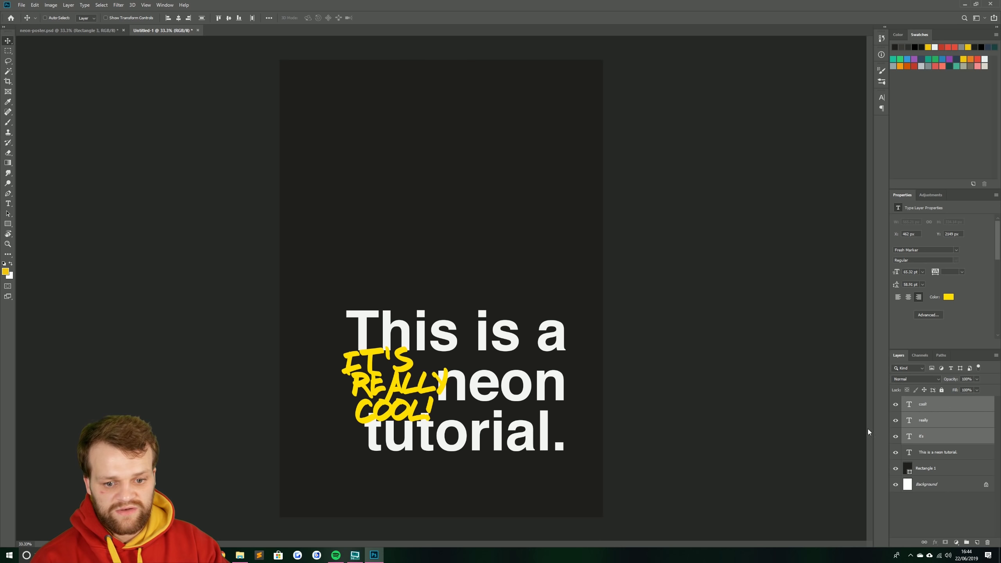
Step: Set the 'This is a neon tutorial.' headline's letter spacing to -10 across all lines
{"action": "double_click", "coordinate": [511, 391]}
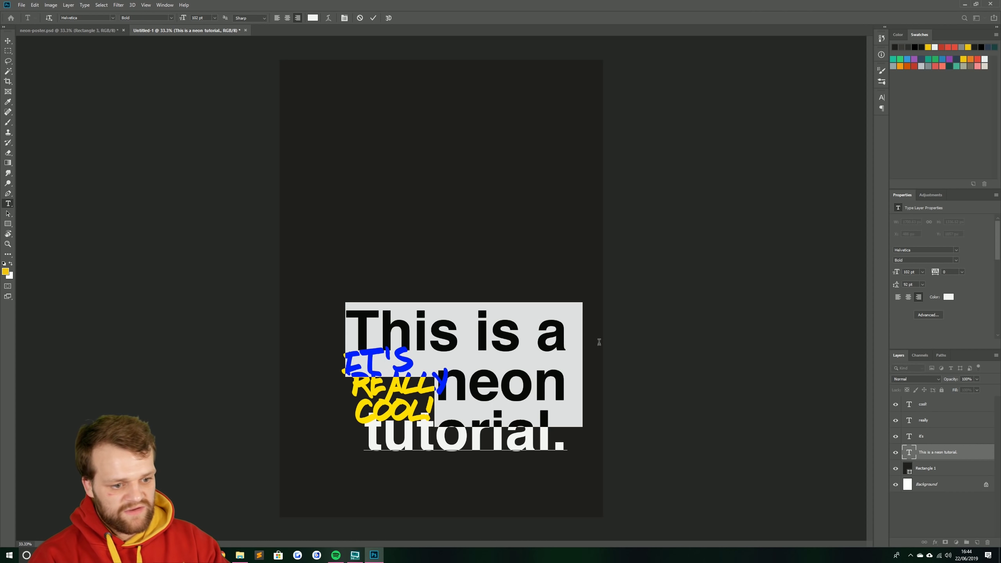
{"action": "left_click_drag", "start_coordinate": [934, 272], "coordinate": [934, 272]}
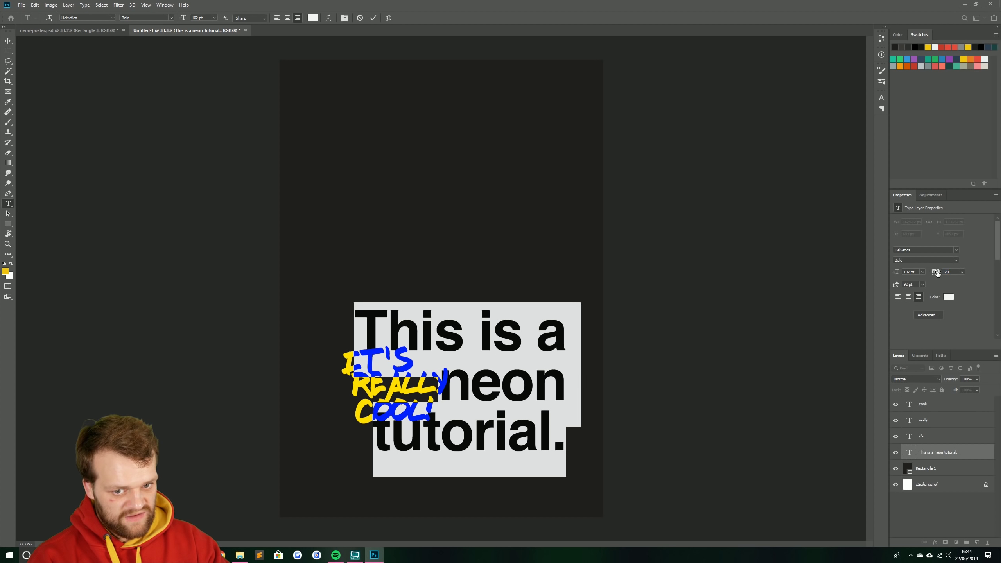
{"action": "type", "text": "-10"}
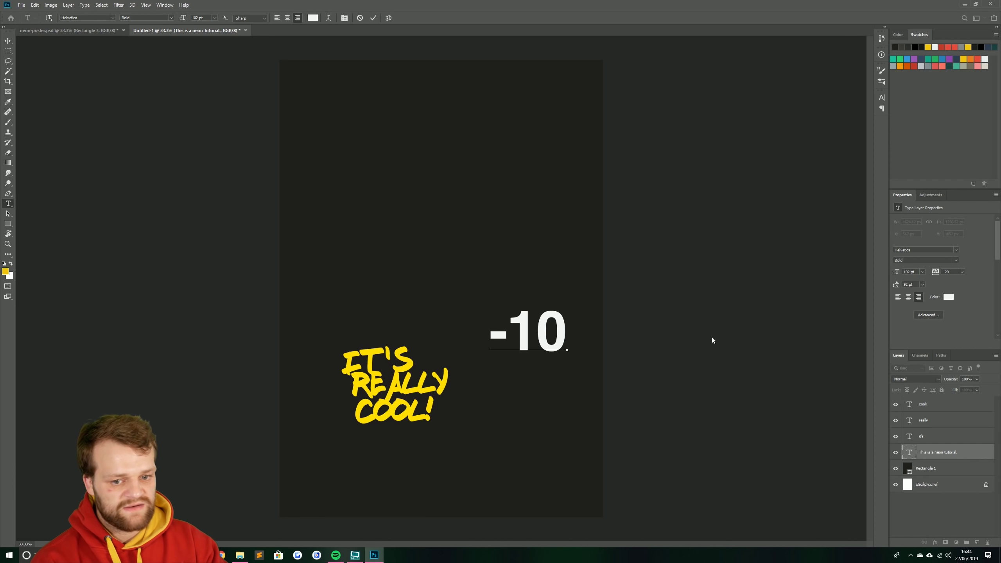
{"action": "left_click", "coordinate": [8, 40]}
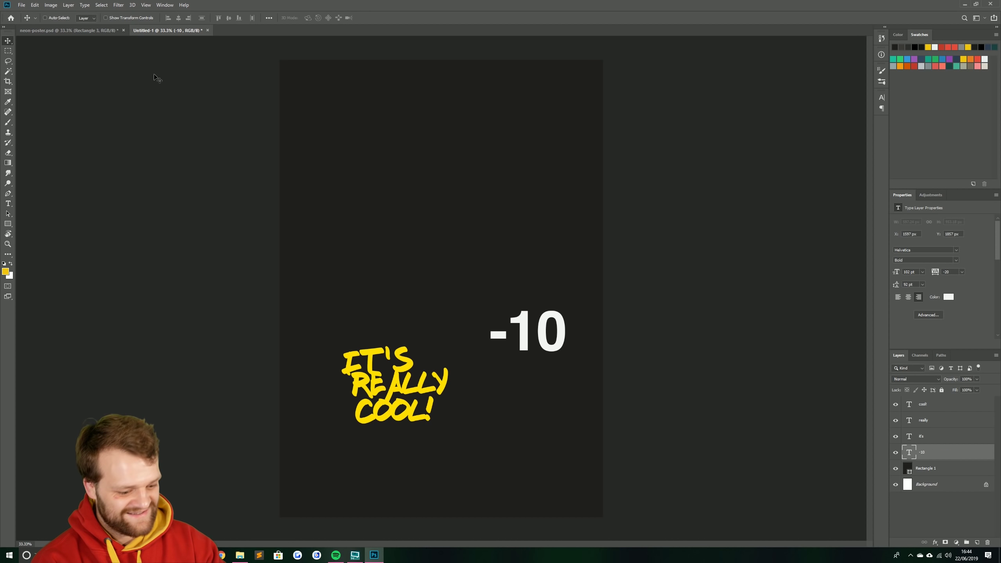
{"action": "key", "text": "ctrl+z"}
{"action": "double_click", "coordinate": [487, 315]}
{"action": "left_click_drag", "start_coordinate": [347, 335], "coordinate": [672, 366]}
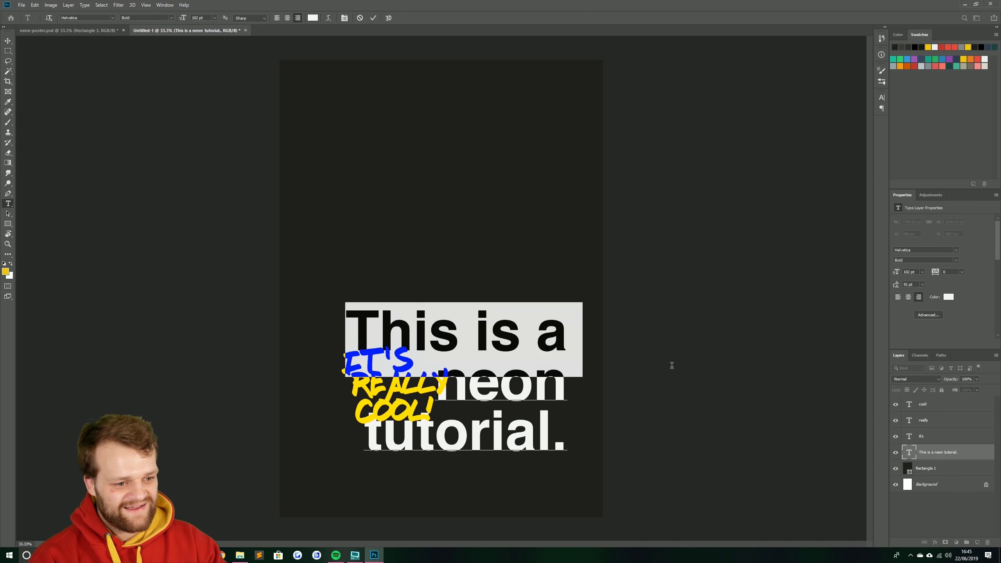
{"action": "key", "text": "ctrl+a"}
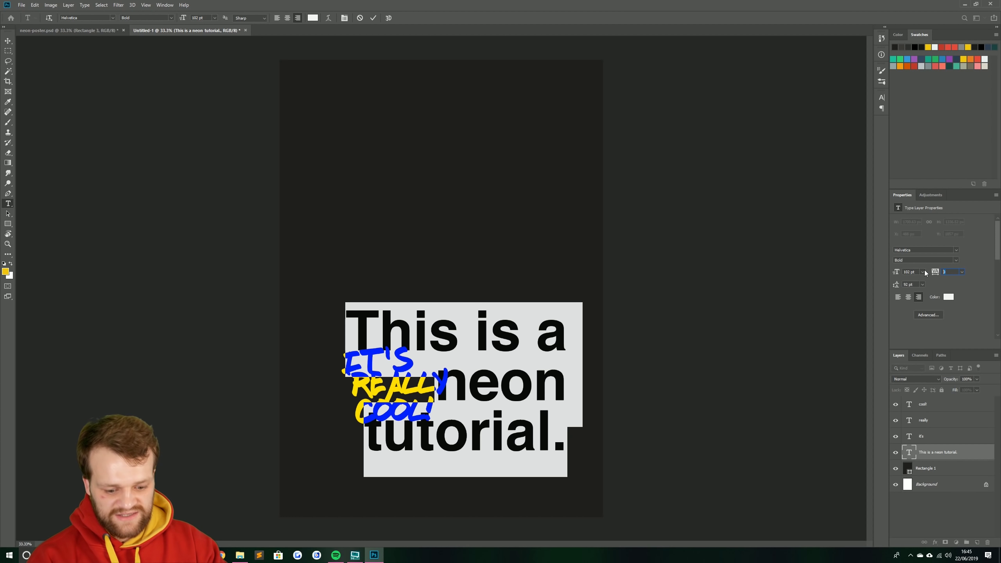
{"action": "type", "text": "-10"}
{"action": "key", "text": "Return"}
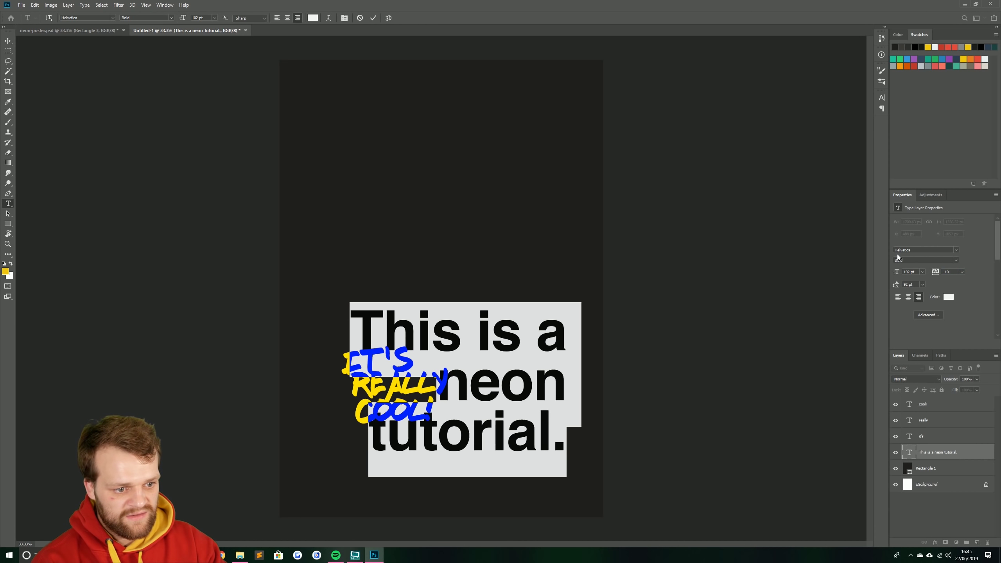
{"action": "left_click", "coordinate": [8, 40]}
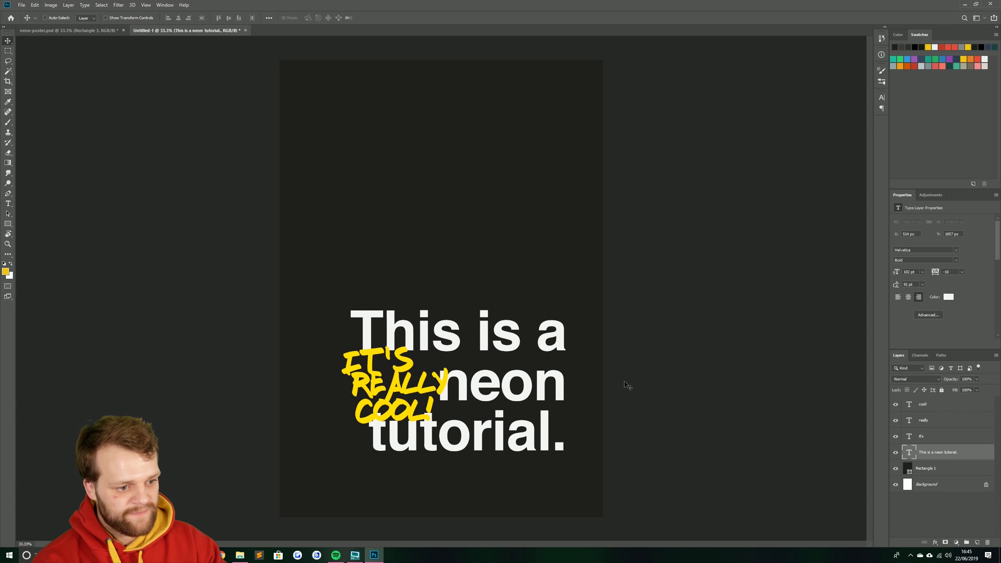
Step: Tilt the yellow word group to -2.14°, nudge it right, then go to neon-poster.psd
{"action": "left_click", "coordinate": [934, 440]}
{"action": "left_click", "coordinate": [925, 406], "text": "shift"}
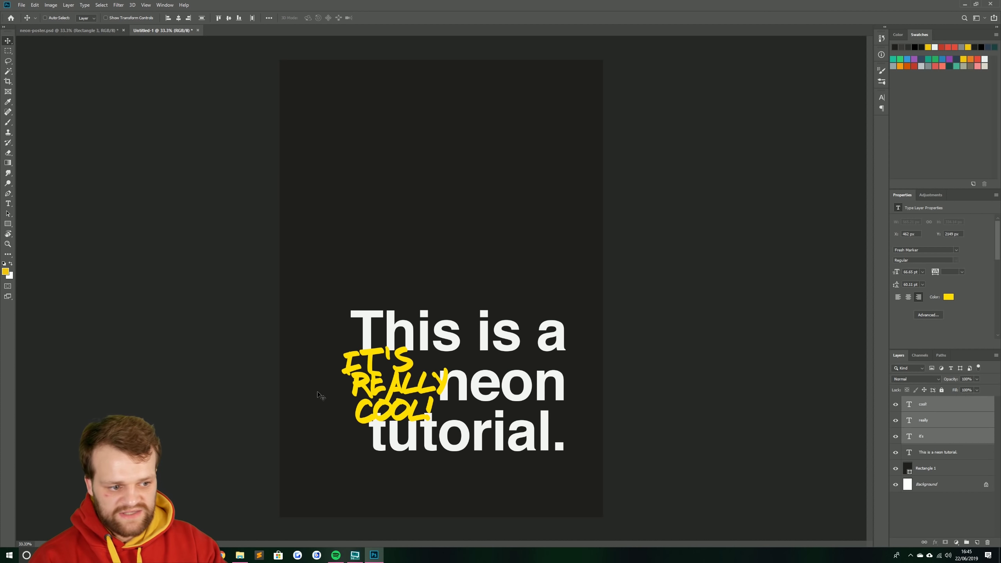
{"action": "key", "text": "ctrl+t"}
{"action": "left_click_drag", "start_coordinate": [330, 332], "coordinate": [329, 335]}
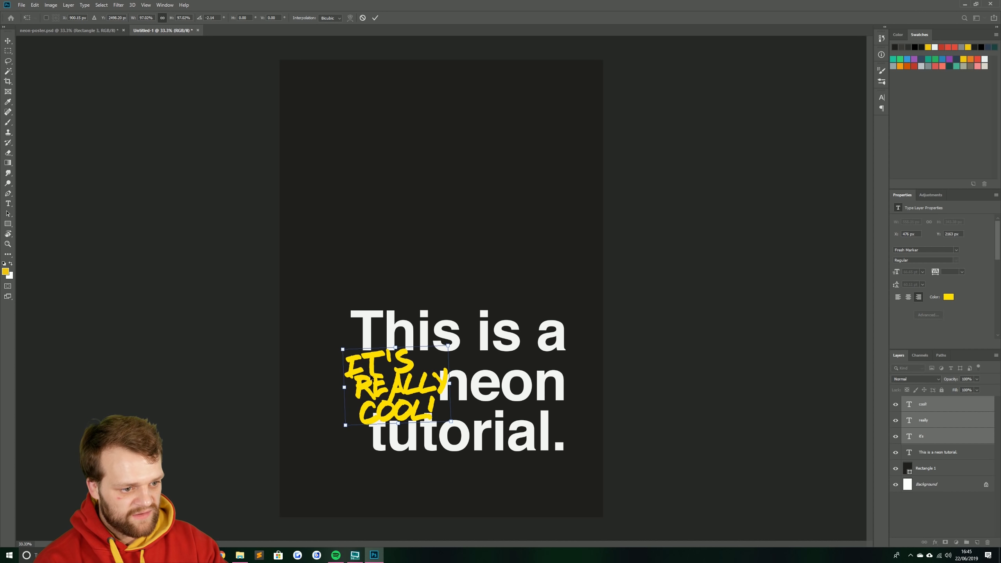
{"action": "key", "text": "Return"}
{"action": "left_click_drag", "start_coordinate": [388, 394], "coordinate": [389, 396]}
{"action": "key", "text": "shift+Right"}
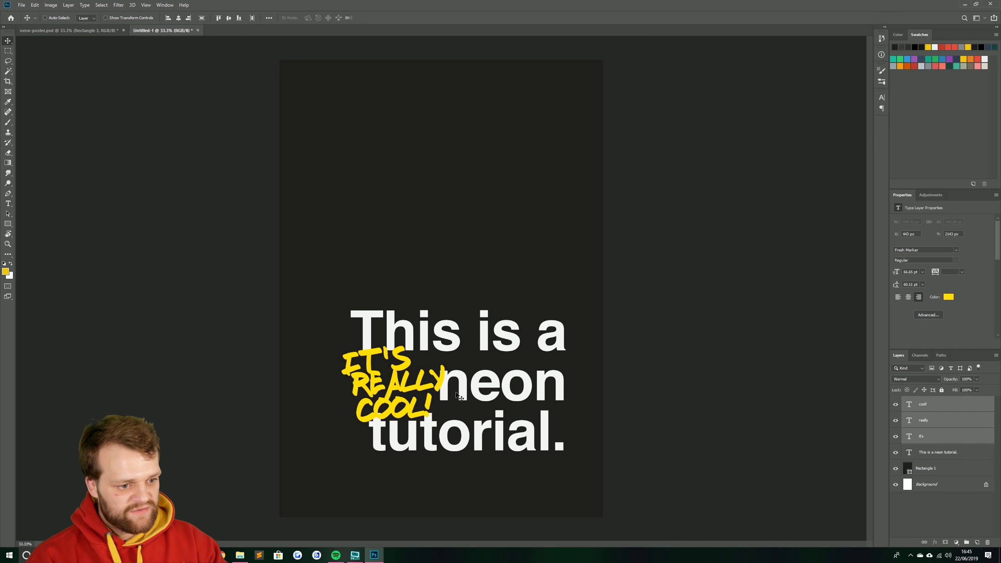
{"action": "left_click", "coordinate": [98, 33]}
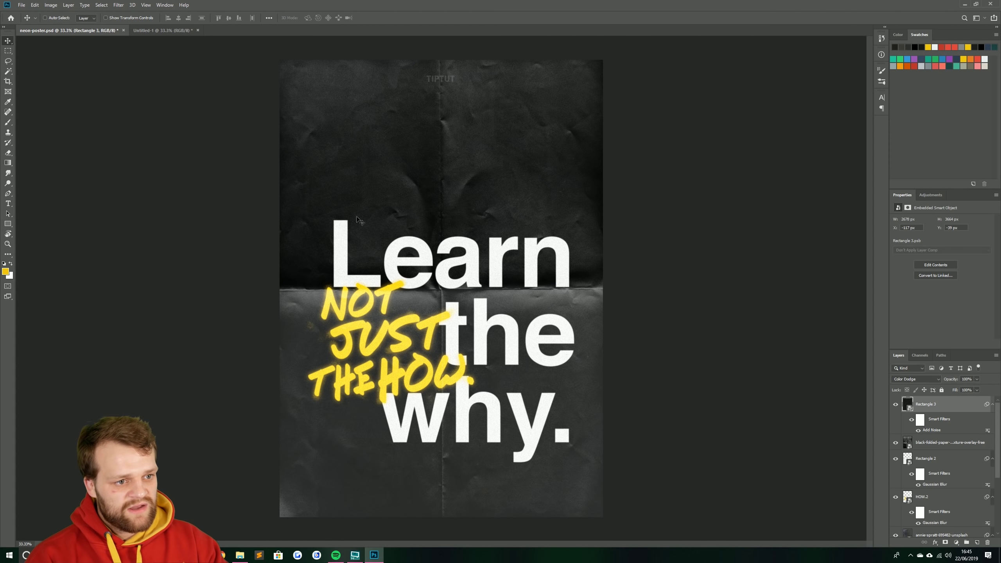
{"action": "left_click", "coordinate": [896, 442]}
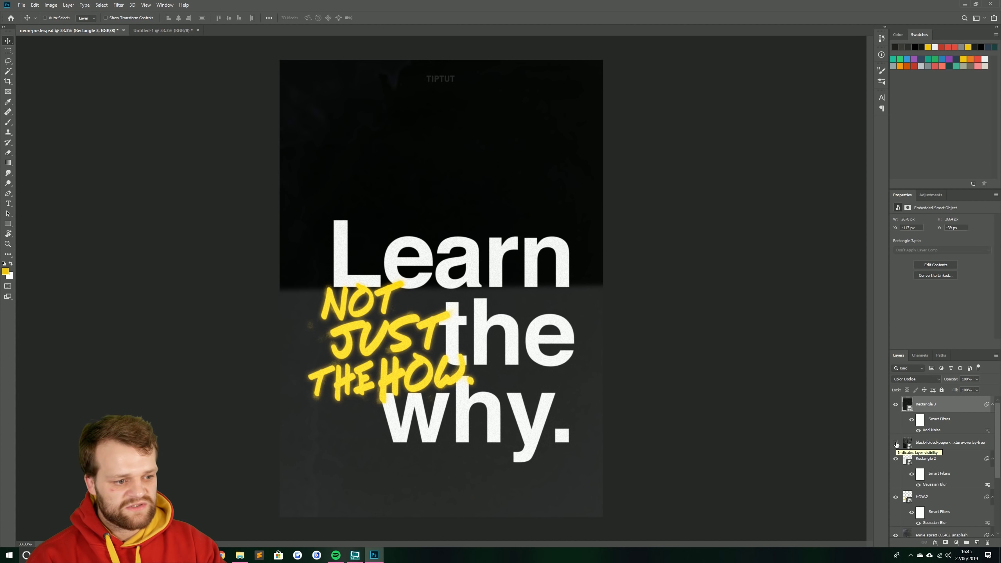
{"action": "scroll", "coordinate": [382, 343], "scroll_direction": "up", "scroll_amount": 5}
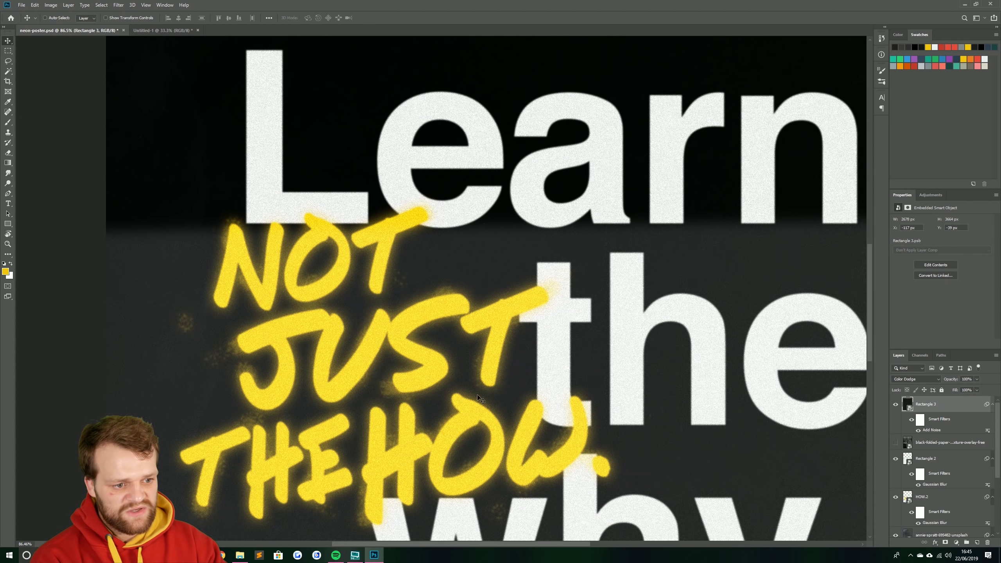
{"action": "left_click_drag", "start_coordinate": [456, 414], "coordinate": [478, 292]}
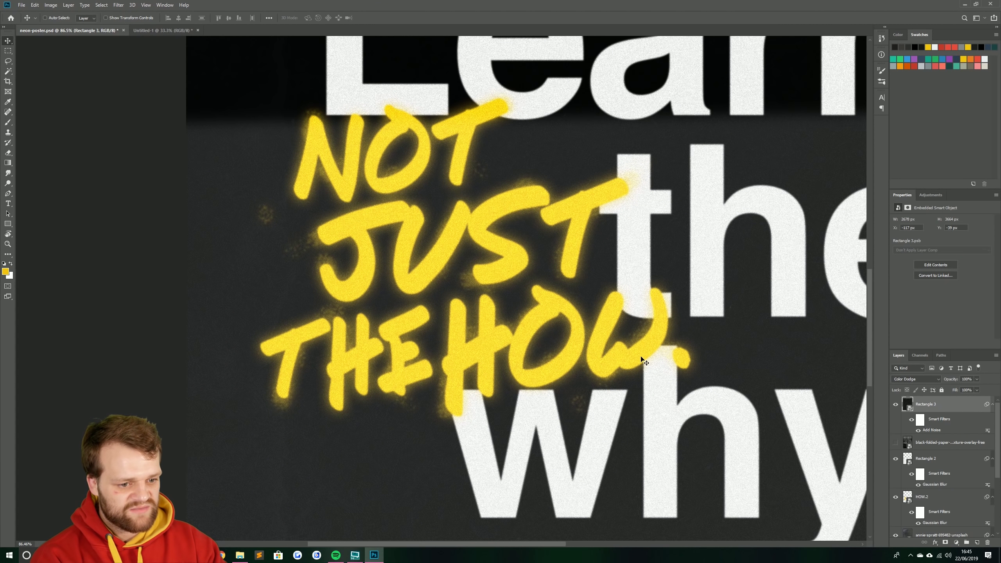
{"action": "left_click_drag", "start_coordinate": [461, 191], "coordinate": [465, 319]}
{"action": "key", "text": "ctrl+0"}
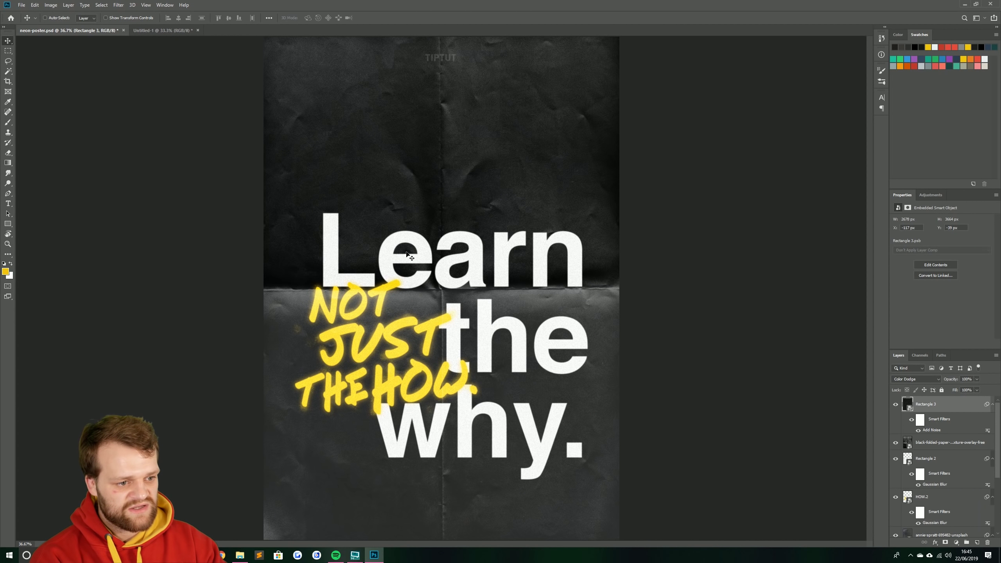
{"action": "scroll", "coordinate": [435, 288], "scroll_direction": "down", "scroll_amount": 2}
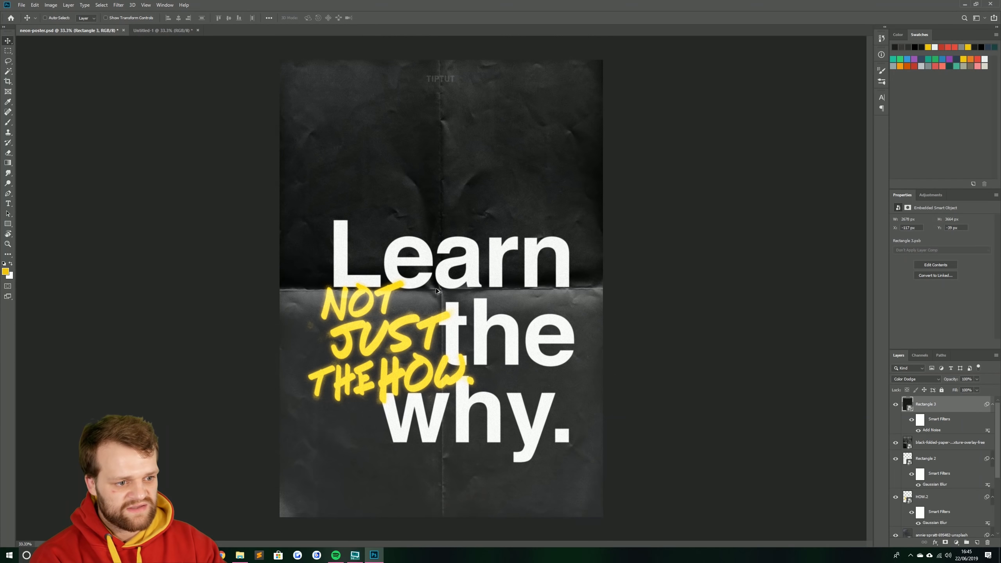
Step: In Untitled-1, convert the headline and yellow word layers into one smart object
{"action": "left_click", "coordinate": [153, 32]}
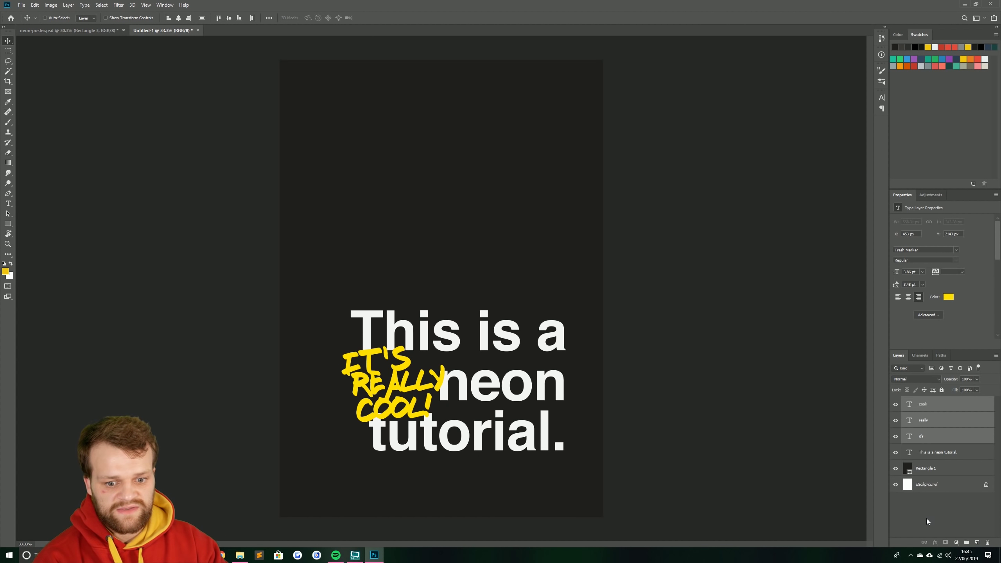
{"action": "left_click", "coordinate": [926, 517]}
{"action": "left_click", "coordinate": [933, 452]}
{"action": "left_click", "coordinate": [923, 404], "text": "shift"}
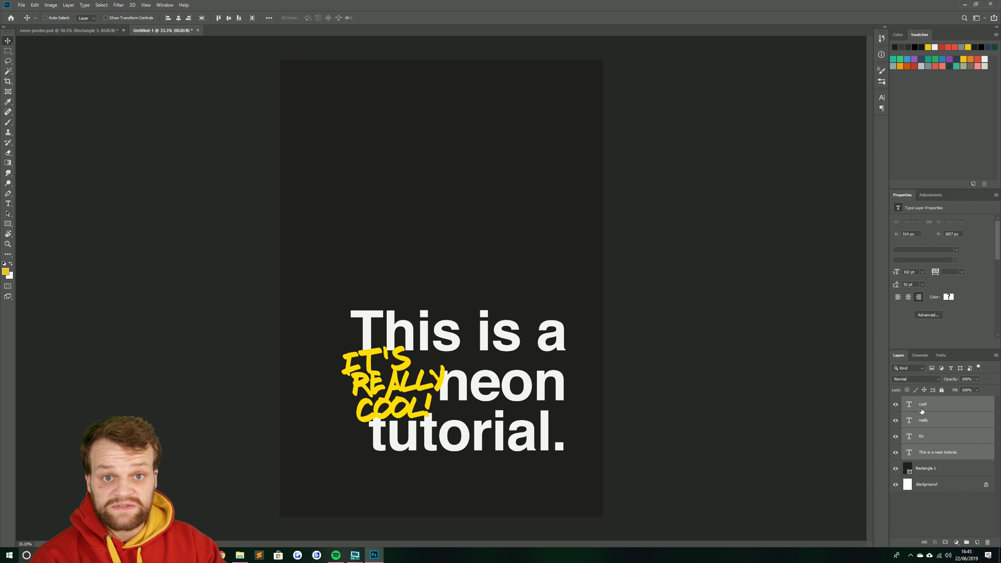
{"action": "right_click", "coordinate": [920, 411]}
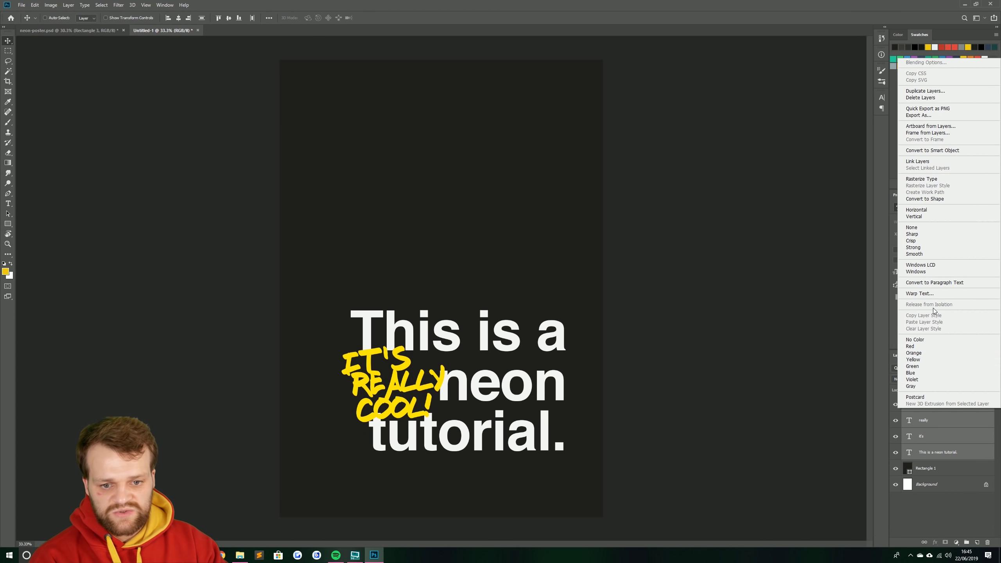
{"action": "left_click", "coordinate": [927, 150]}
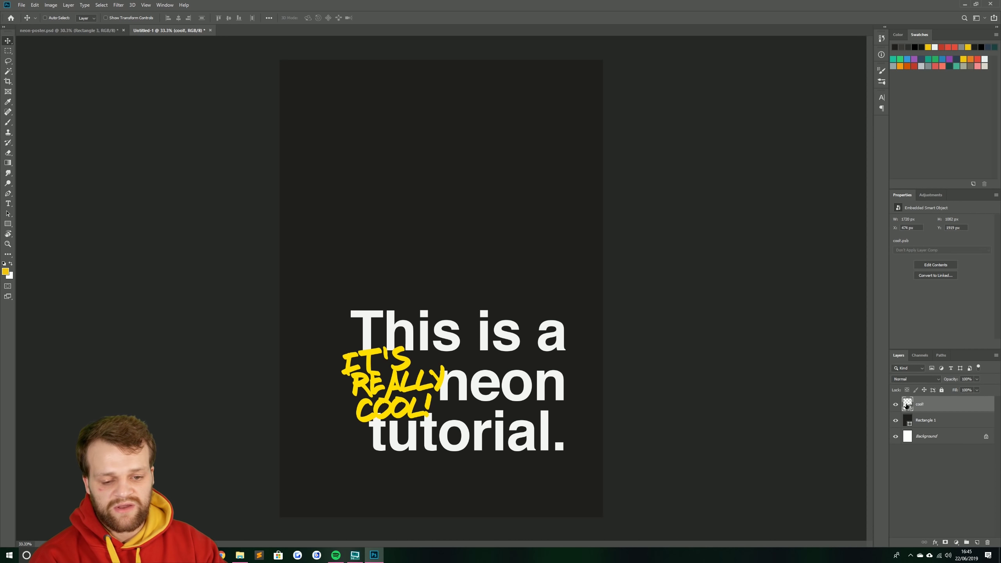
Step: Check the cool! smart object's contents, then browse layer style and adjustment lists without applying any
{"action": "double_click", "coordinate": [906, 404]}
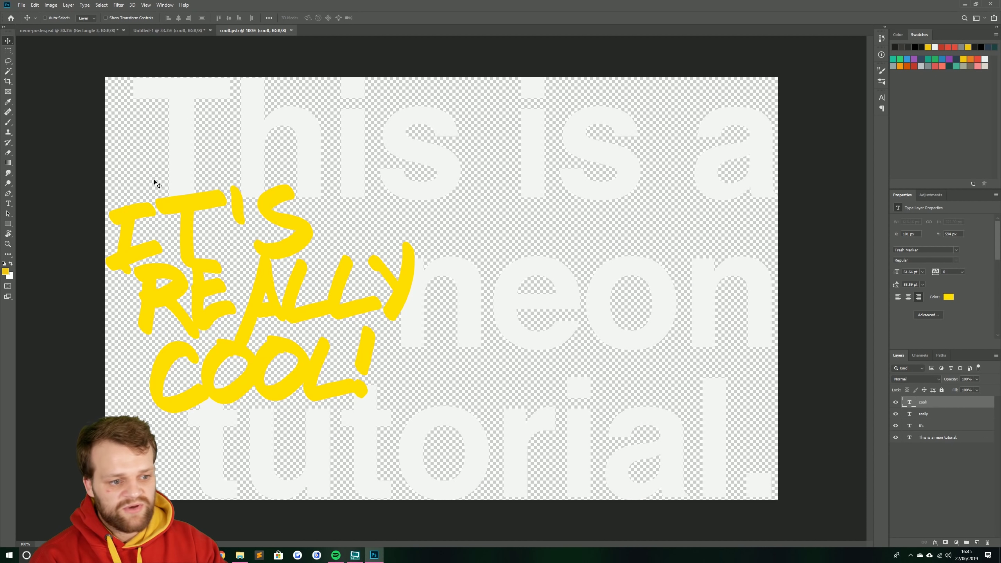
{"action": "left_click", "coordinate": [291, 30]}
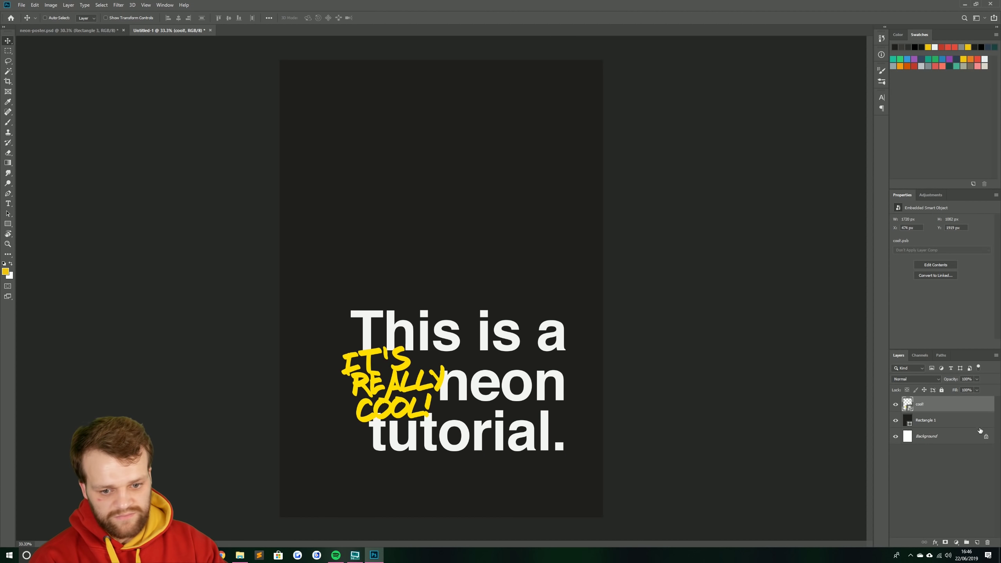
{"action": "right_click", "coordinate": [928, 404]}
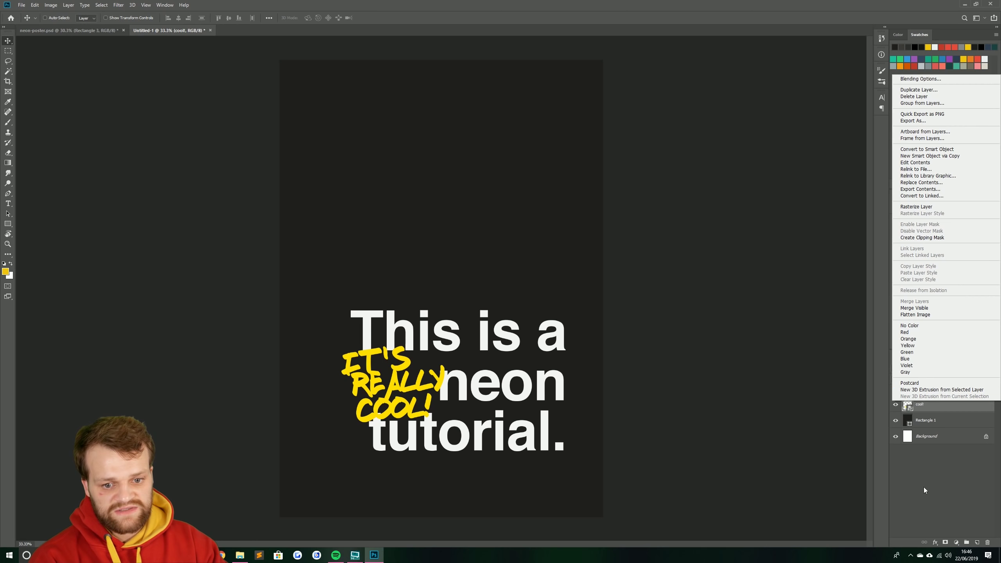
{"action": "left_click", "coordinate": [932, 520]}
{"action": "left_click", "coordinate": [936, 541]}
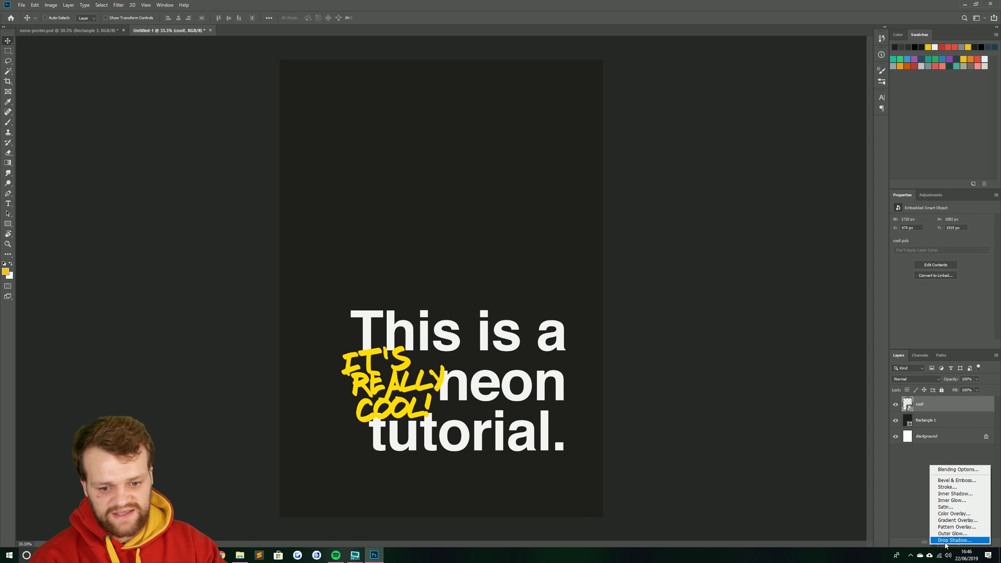
{"action": "key", "text": "Escape"}
{"action": "left_click", "coordinate": [954, 542]}
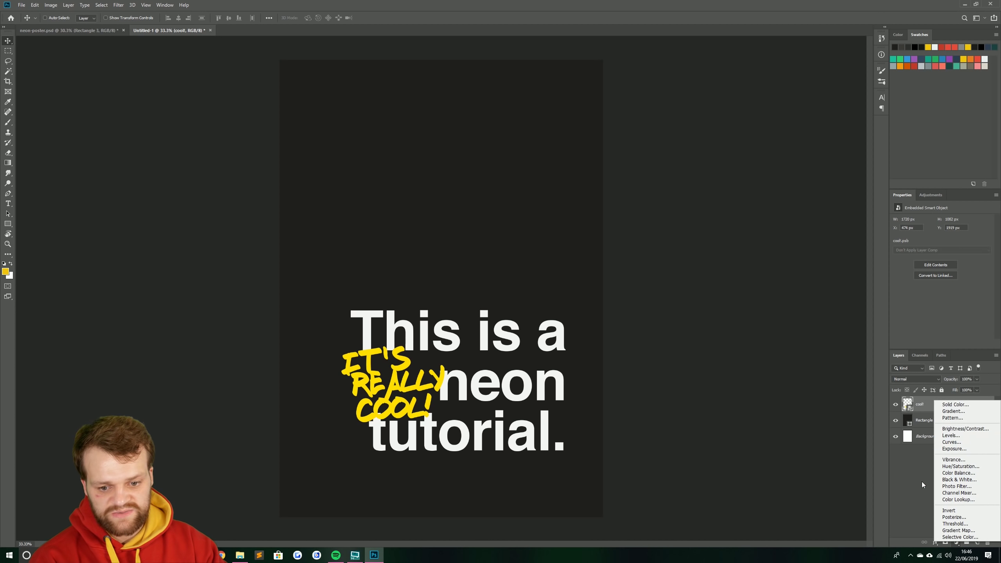
{"action": "left_click", "coordinate": [922, 408]}
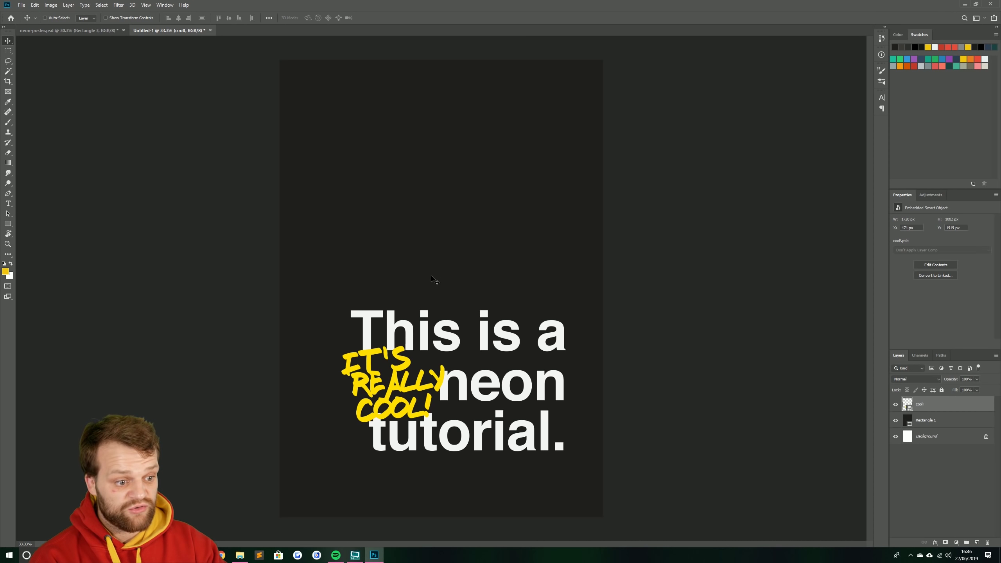
Step: Apply Filter > Blur > Gaussian Blur with a 2-pixel radius to cool!, then deselect it
{"action": "left_click", "coordinate": [118, 5]}
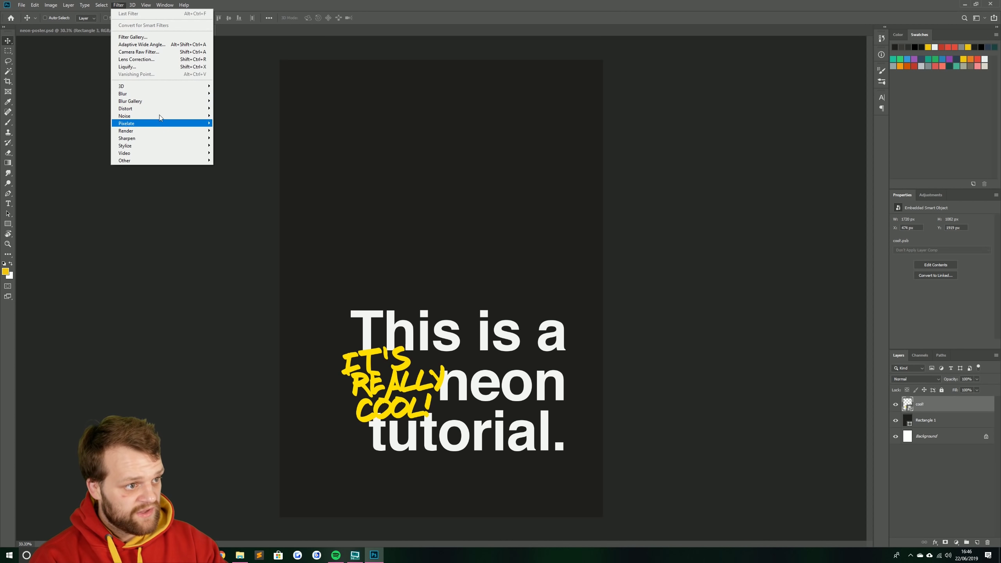
{"action": "mouse_move", "coordinate": [154, 96]}
{"action": "left_click", "coordinate": [234, 123]}
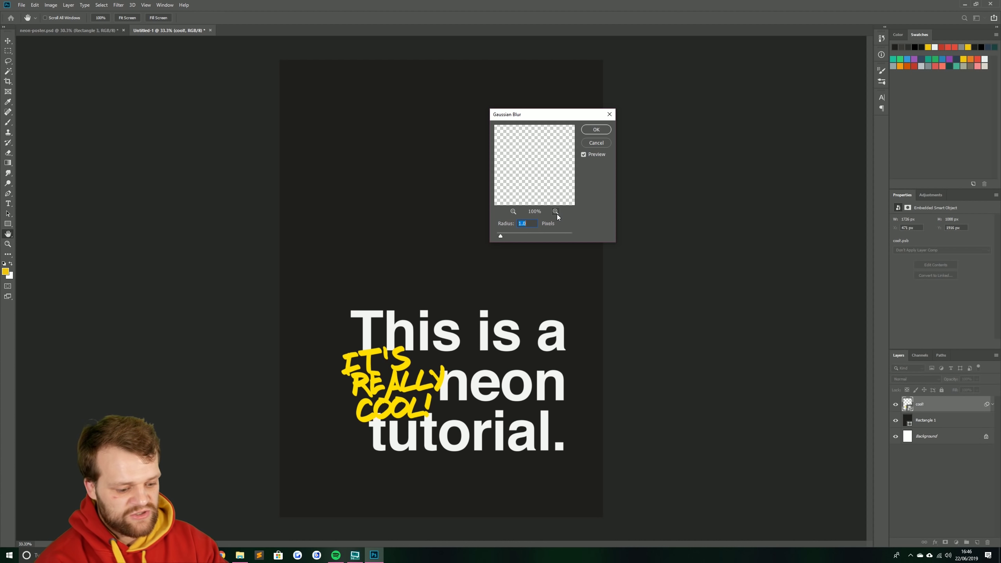
{"action": "type", "text": "2"}
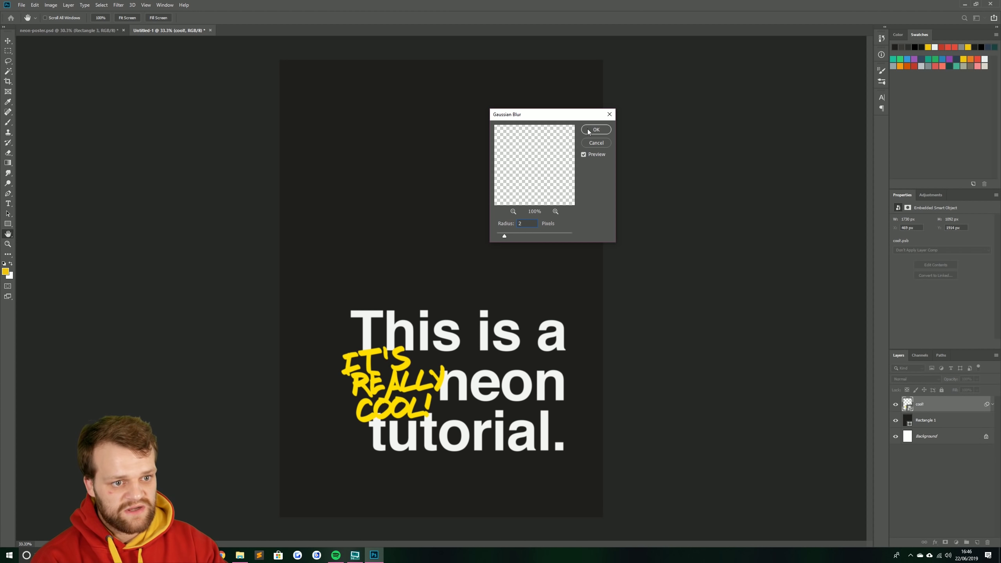
{"action": "key", "text": "Return"}
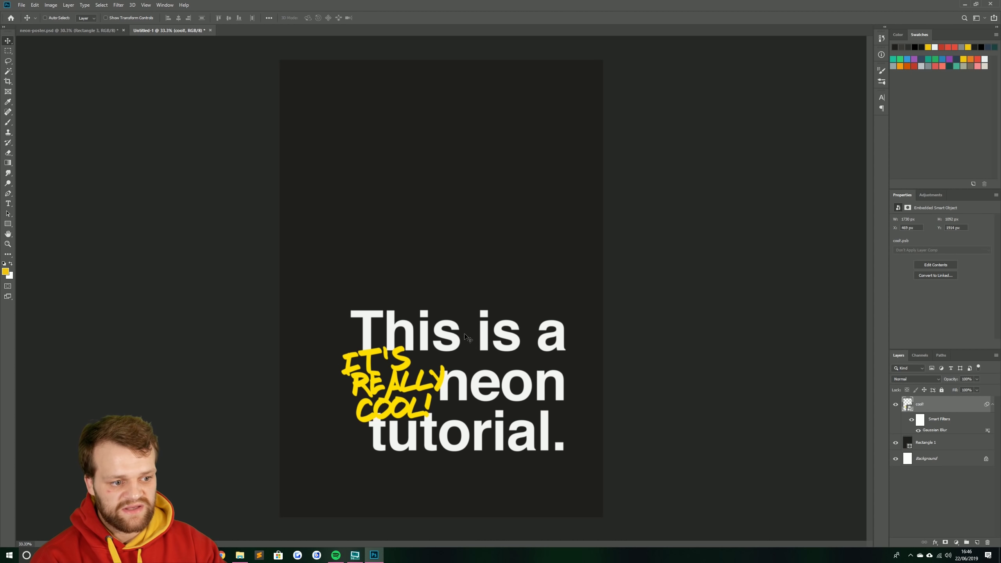
{"action": "left_click", "coordinate": [928, 510]}
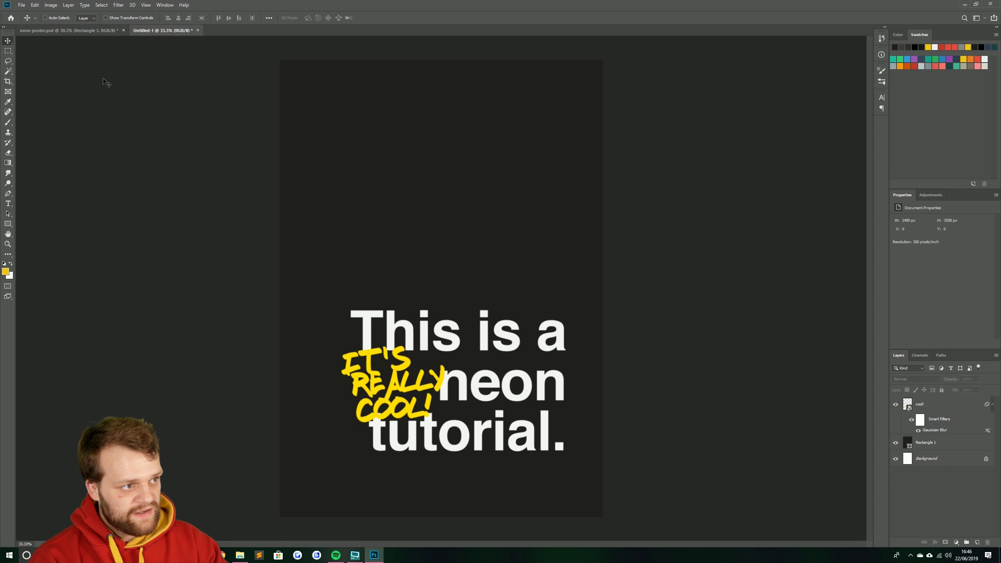
Step: Open neon-poster.psd's HOW.2 contents and toggle Layer 1's yellow glow strokes off and on
{"action": "left_click", "coordinate": [61, 31]}
{"action": "scroll", "coordinate": [922, 451], "scroll_direction": "down", "scroll_amount": 3}
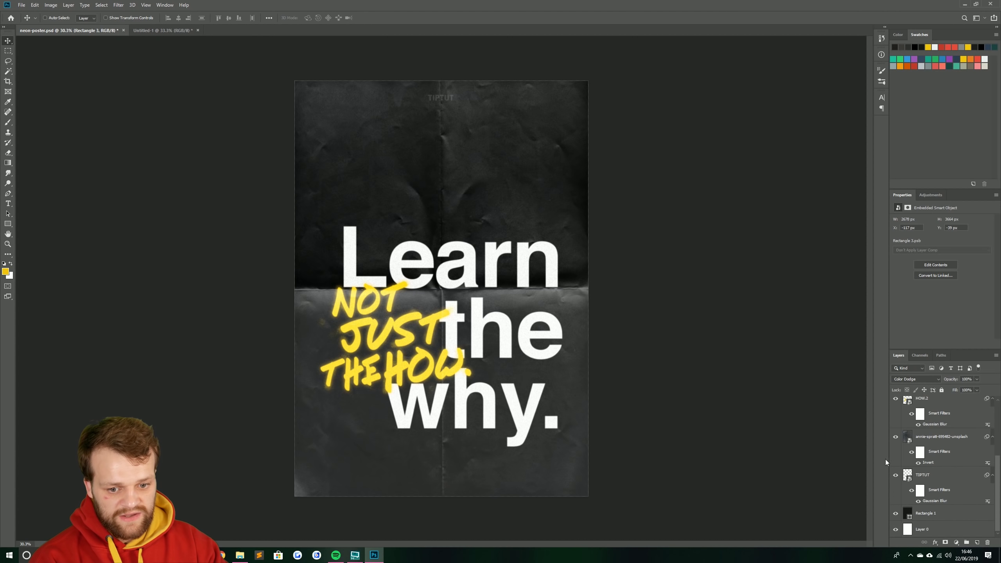
{"action": "scroll", "coordinate": [936, 459], "scroll_direction": "up", "scroll_amount": 3}
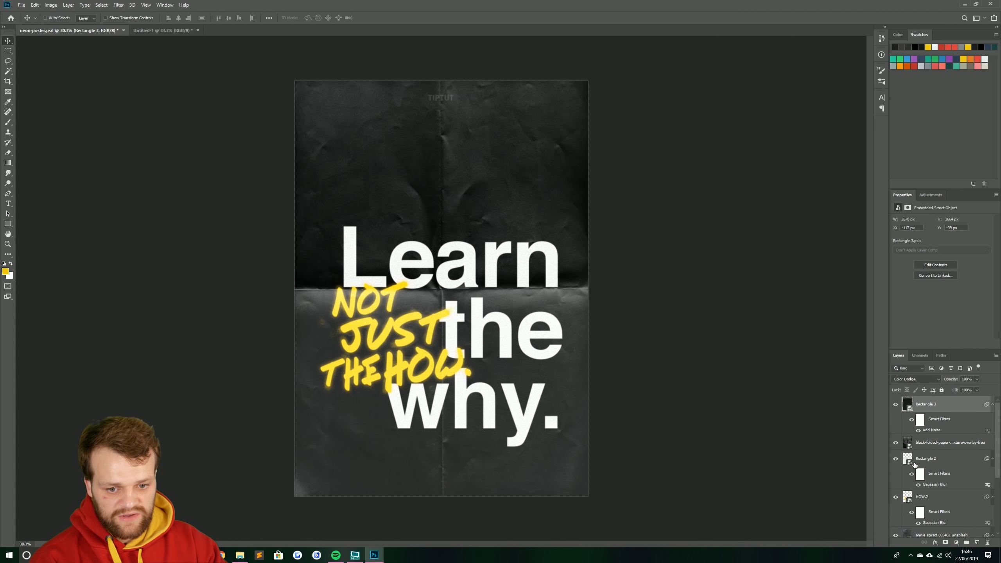
{"action": "scroll", "coordinate": [913, 461], "scroll_direction": "down", "scroll_amount": 3}
{"action": "left_click", "coordinate": [906, 401]}
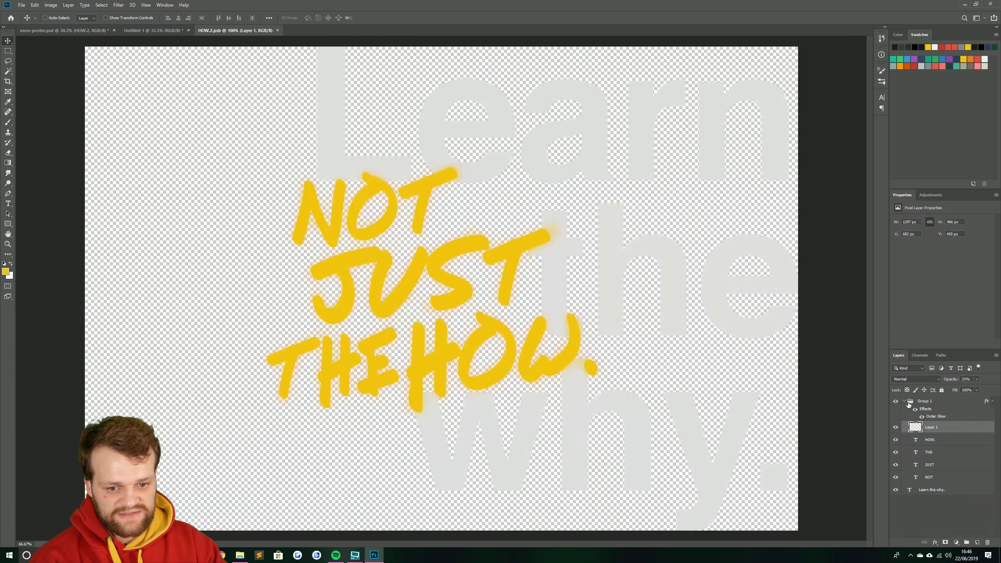
{"action": "left_click", "coordinate": [894, 427]}
{"action": "left_click", "coordinate": [894, 428]}
{"action": "left_click", "coordinate": [895, 428]}
{"action": "left_click", "coordinate": [895, 428]}
Step: Zoom in to compare the T stroke with and without Layer 1's splatter, then zoom back out
{"action": "scroll", "coordinate": [548, 236], "scroll_direction": "up", "scroll_amount": 3}
{"action": "scroll", "coordinate": [560, 245], "scroll_direction": "up", "scroll_amount": 4}
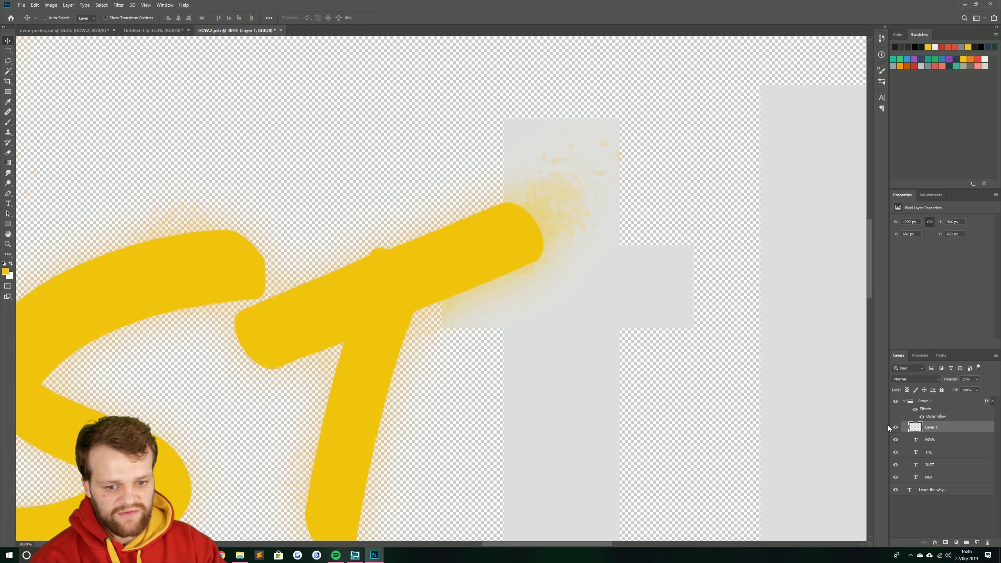
{"action": "left_click", "coordinate": [894, 427]}
{"action": "left_click", "coordinate": [894, 428]}
{"action": "left_click", "coordinate": [895, 427]}
{"action": "left_click", "coordinate": [895, 427]}
{"action": "scroll", "coordinate": [476, 324], "scroll_direction": "down", "scroll_amount": 4}
{"action": "scroll", "coordinate": [414, 240], "scroll_direction": "up", "scroll_amount": 1}
{"action": "scroll", "coordinate": [497, 355], "scroll_direction": "down", "scroll_amount": 1}
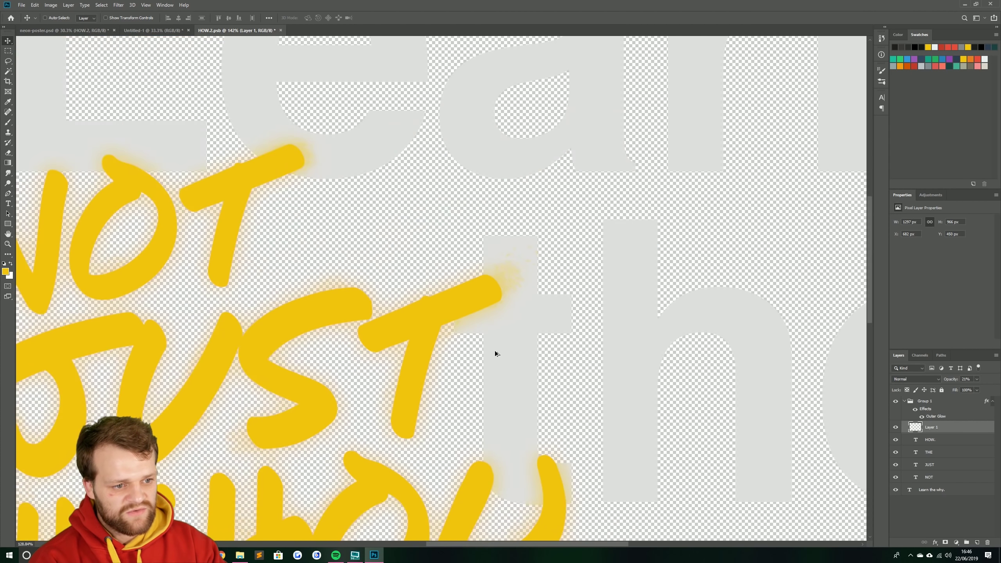
{"action": "scroll", "coordinate": [497, 354], "scroll_direction": "down", "scroll_amount": 3}
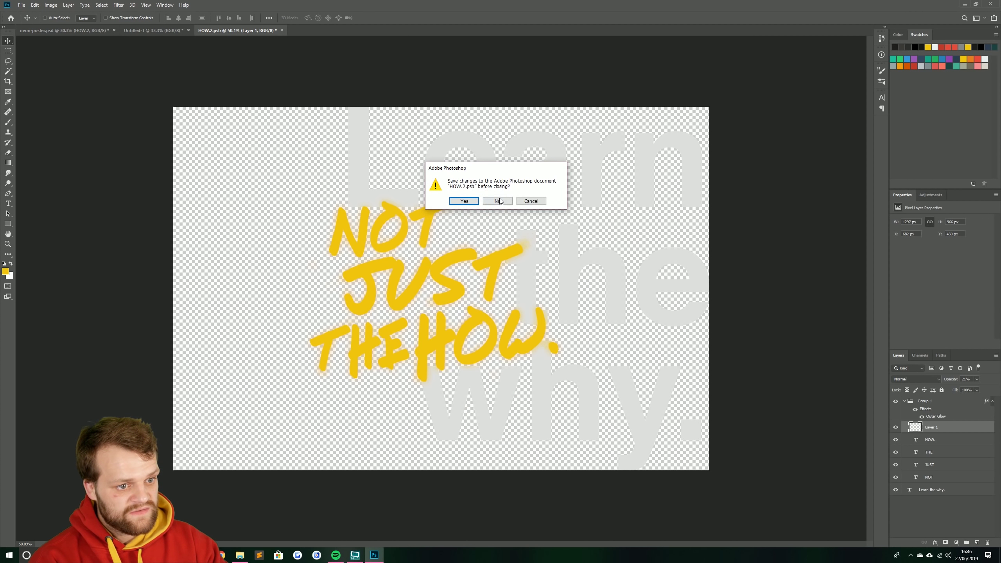
Step: Close HOW.2 unsaved, open the cool! contents and group the three lettering layers into Group 1
{"action": "left_click", "coordinate": [498, 200]}
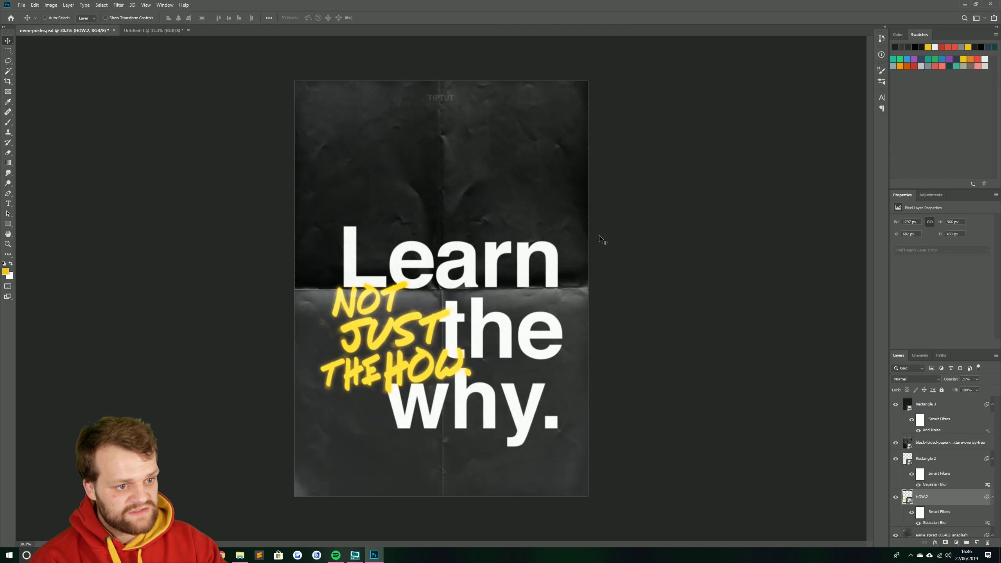
{"action": "left_click", "coordinate": [142, 32]}
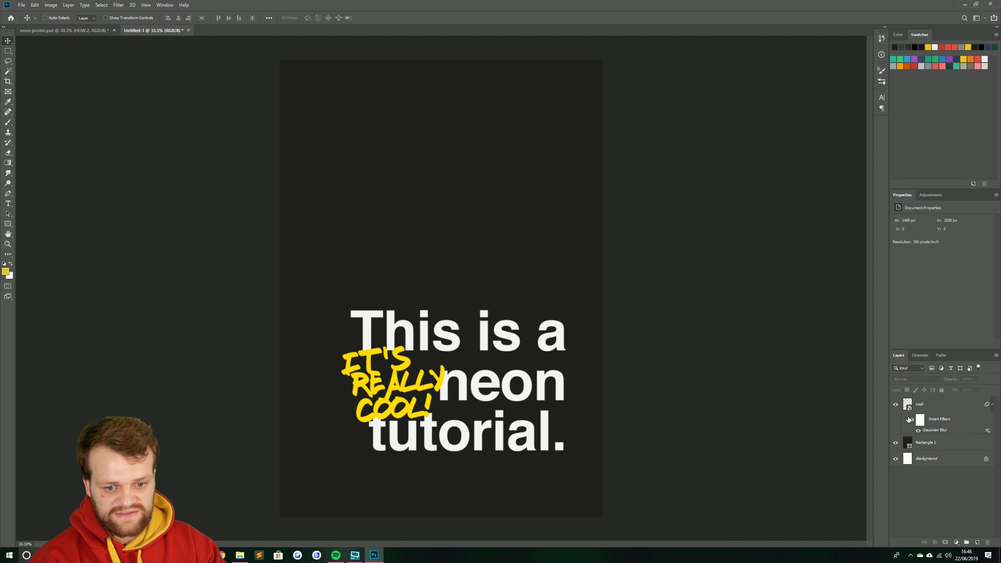
{"action": "double_click", "coordinate": [906, 404]}
{"action": "scroll", "coordinate": [297, 346], "scroll_direction": "up", "scroll_amount": 5}
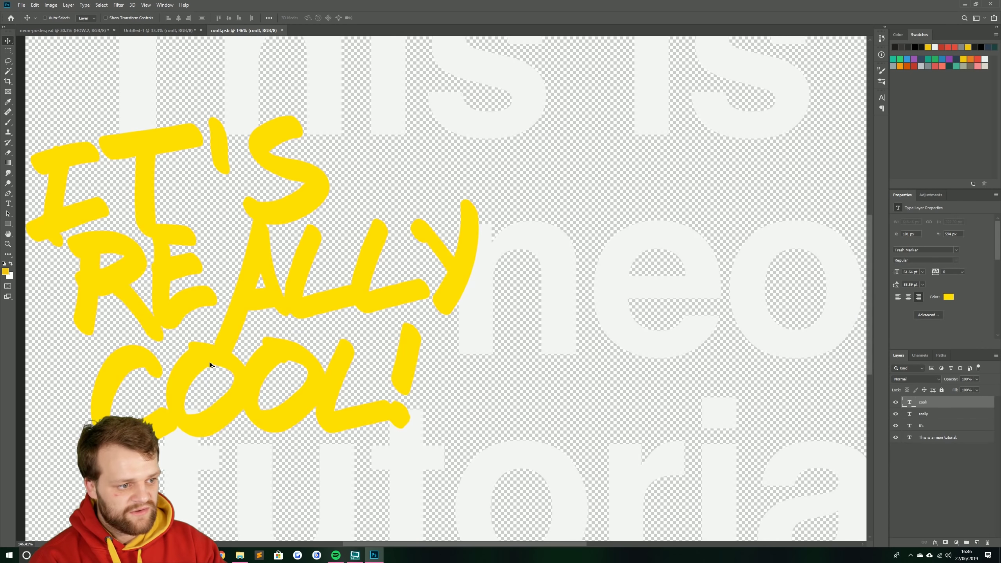
{"action": "left_click", "coordinate": [925, 425], "text": "shift"}
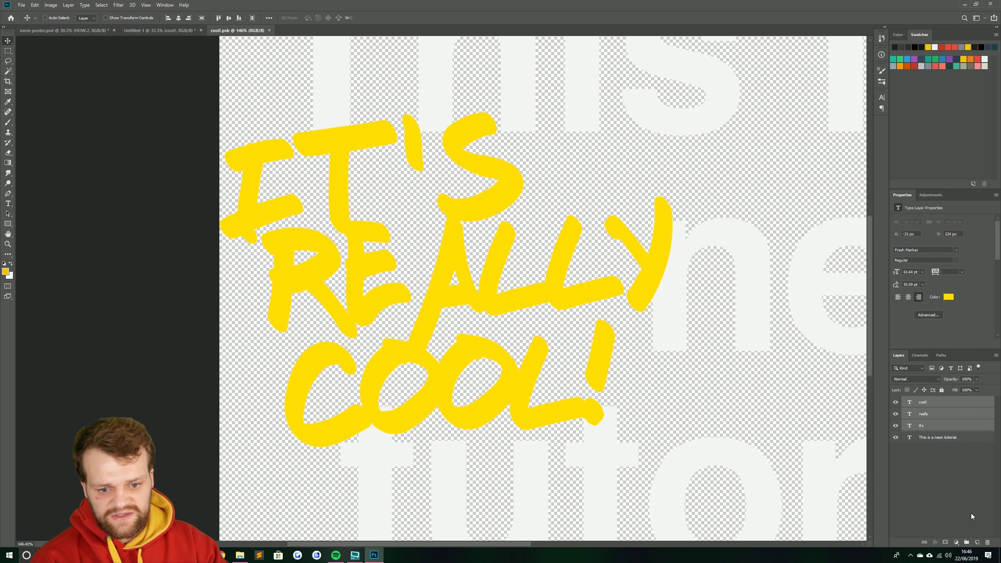
{"action": "left_click", "coordinate": [967, 544]}
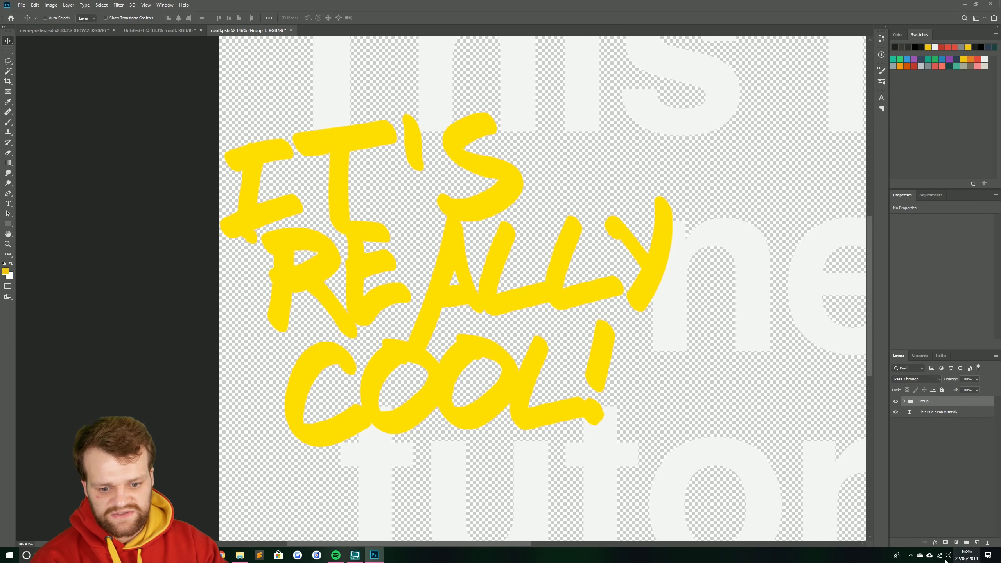
Step: Add a Color Overlay to Group 1 in bright yellow ffc600
{"action": "left_click", "coordinate": [936, 543]}
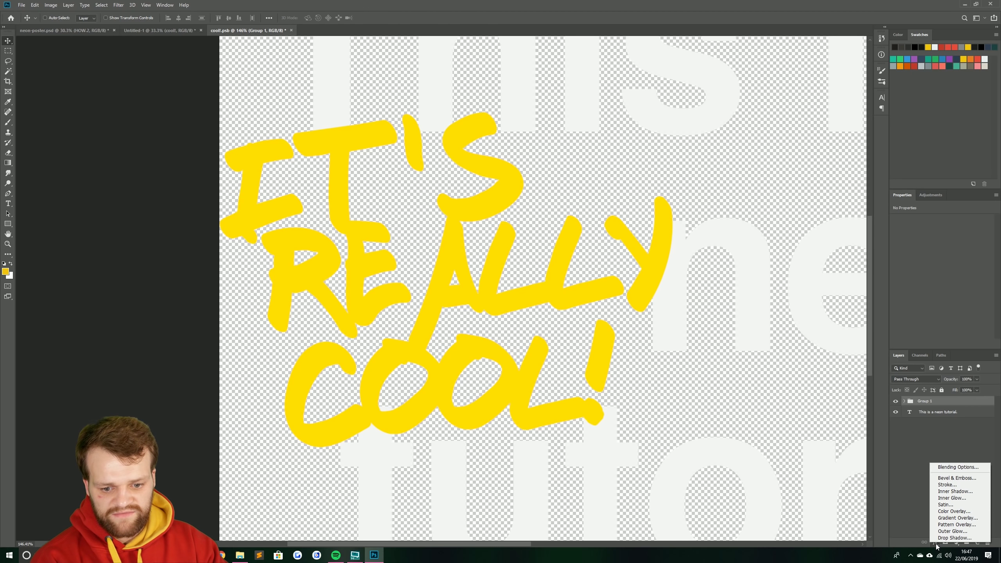
{"action": "left_click", "coordinate": [943, 510]}
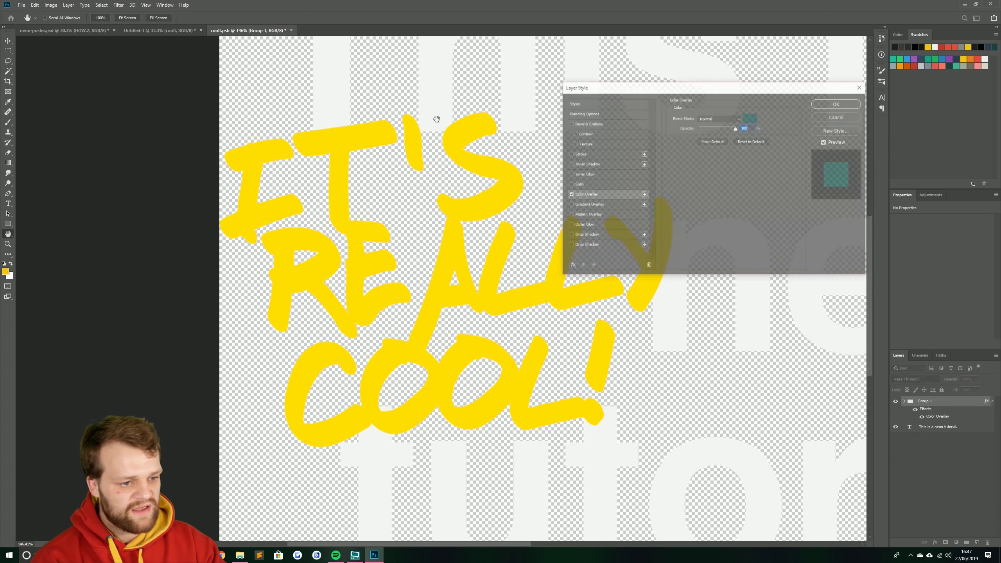
{"action": "left_click", "coordinate": [749, 118]}
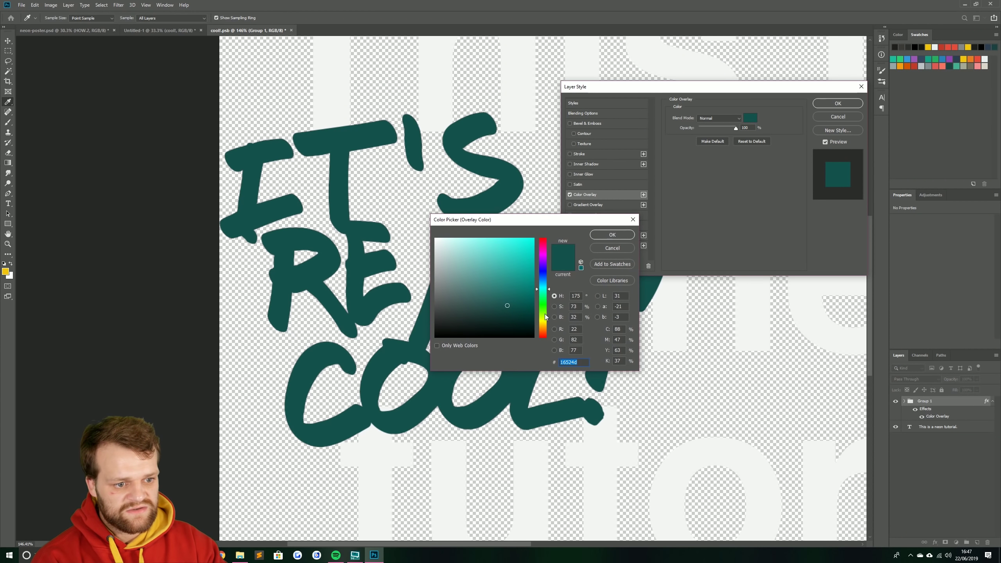
{"action": "left_click_drag", "start_coordinate": [545, 319], "coordinate": [544, 324]}
{"action": "left_click_drag", "start_coordinate": [528, 246], "coordinate": [547, 236]}
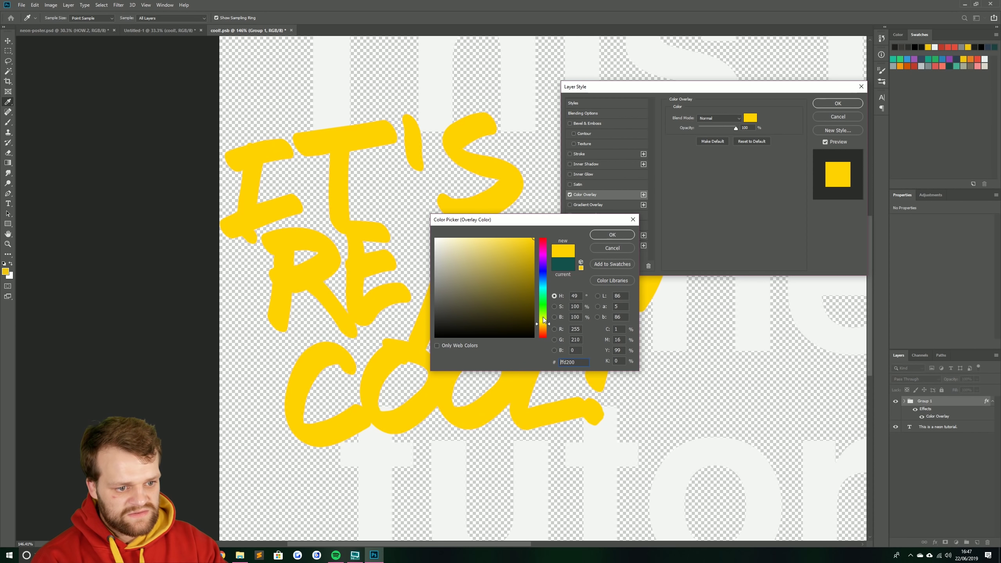
{"action": "left_click_drag", "start_coordinate": [542, 317], "coordinate": [543, 327]}
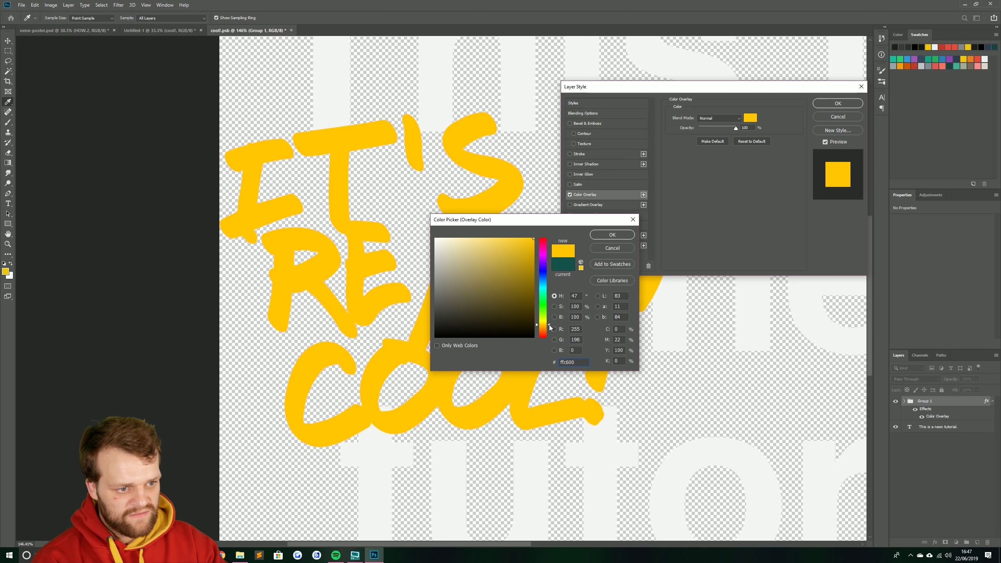
{"action": "left_click", "coordinate": [611, 234]}
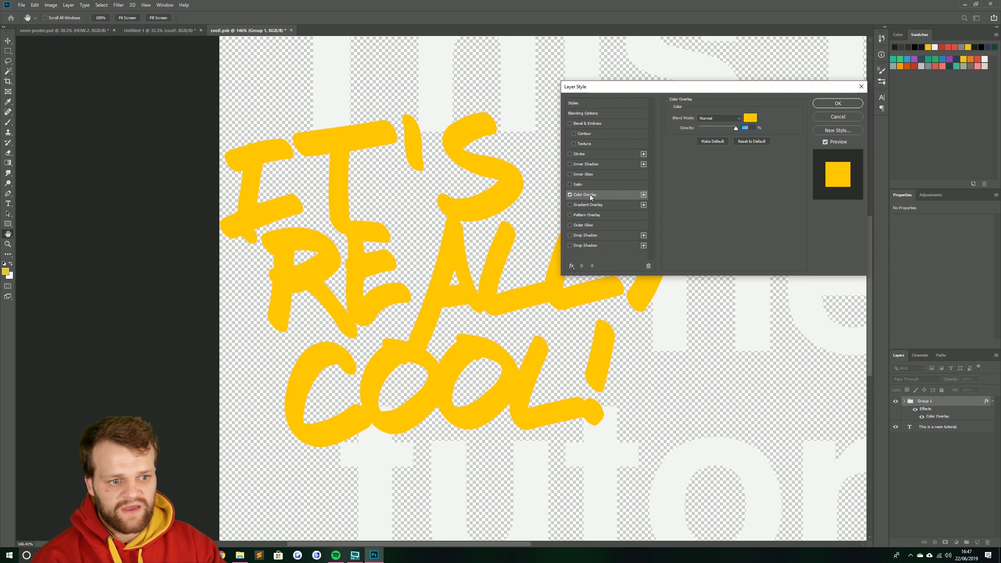
Step: Add an Outer Glow coloured with the lettering's sampled yellow and a larger size, then return to Untitled-1
{"action": "left_click", "coordinate": [570, 225]}
{"action": "left_click", "coordinate": [588, 223]}
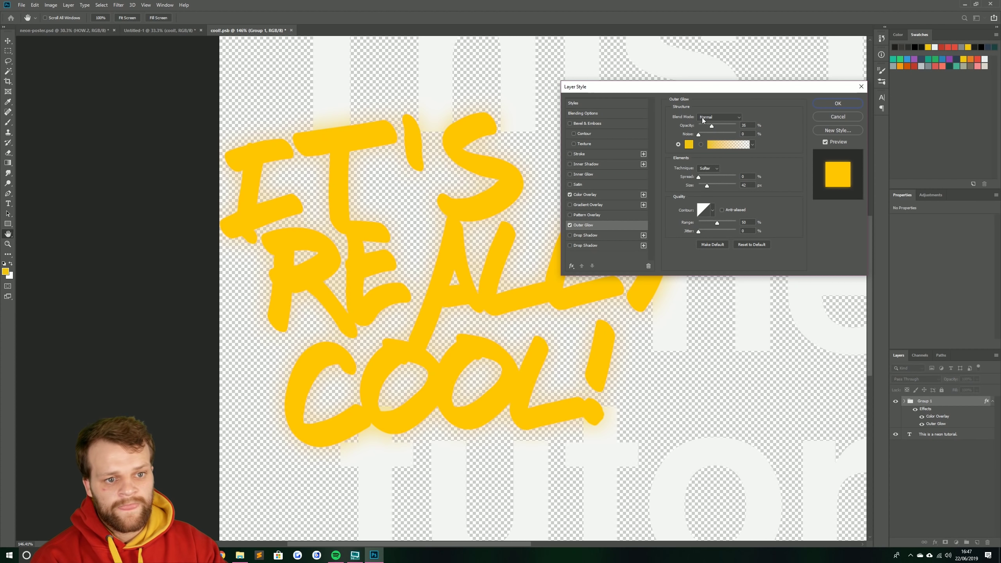
{"action": "left_click", "coordinate": [689, 144]}
{"action": "left_click", "coordinate": [516, 178]}
{"action": "left_click", "coordinate": [609, 236]}
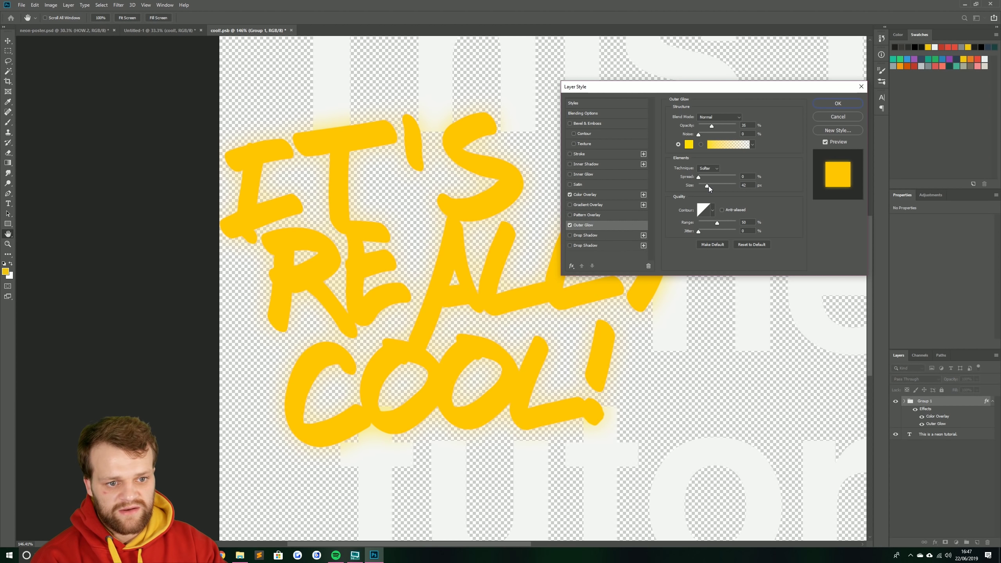
{"action": "left_click_drag", "start_coordinate": [708, 186], "coordinate": [711, 187]}
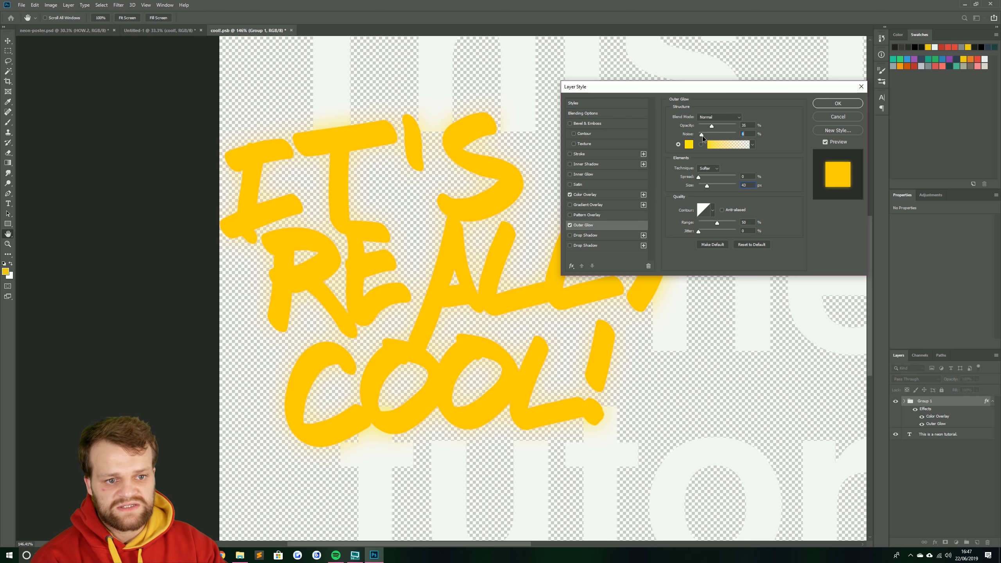
{"action": "left_click", "coordinate": [827, 103]}
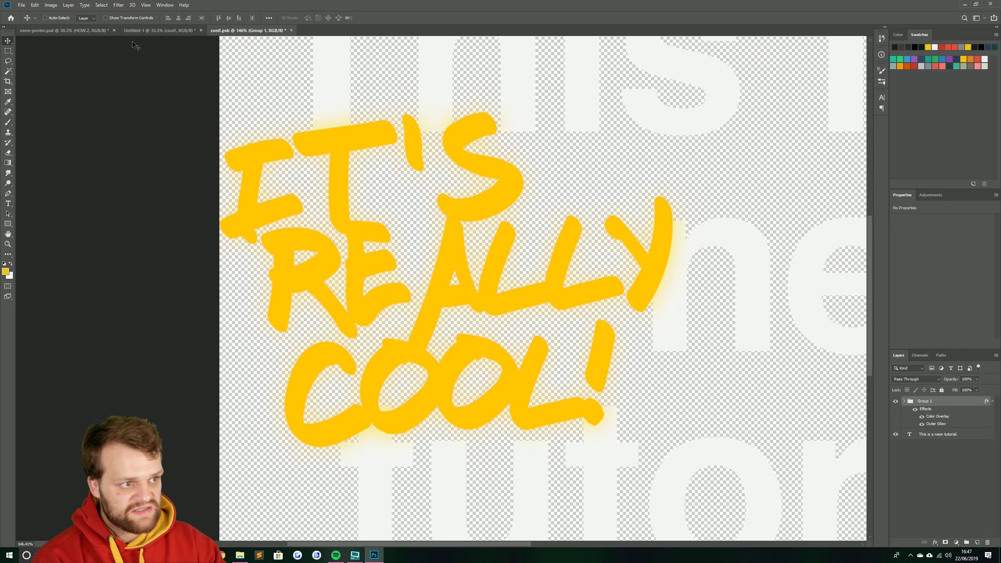
{"action": "left_click", "coordinate": [141, 32]}
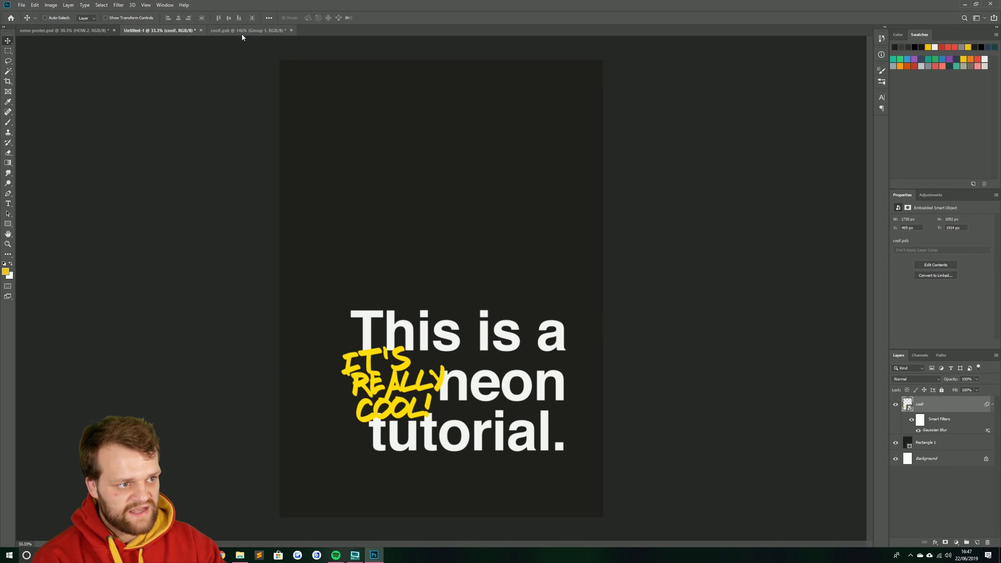
Step: Save cool.psb and check the glowing lettering on the Untitled-1 poster
{"action": "left_click", "coordinate": [242, 31]}
{"action": "key", "text": "ctrl+s"}
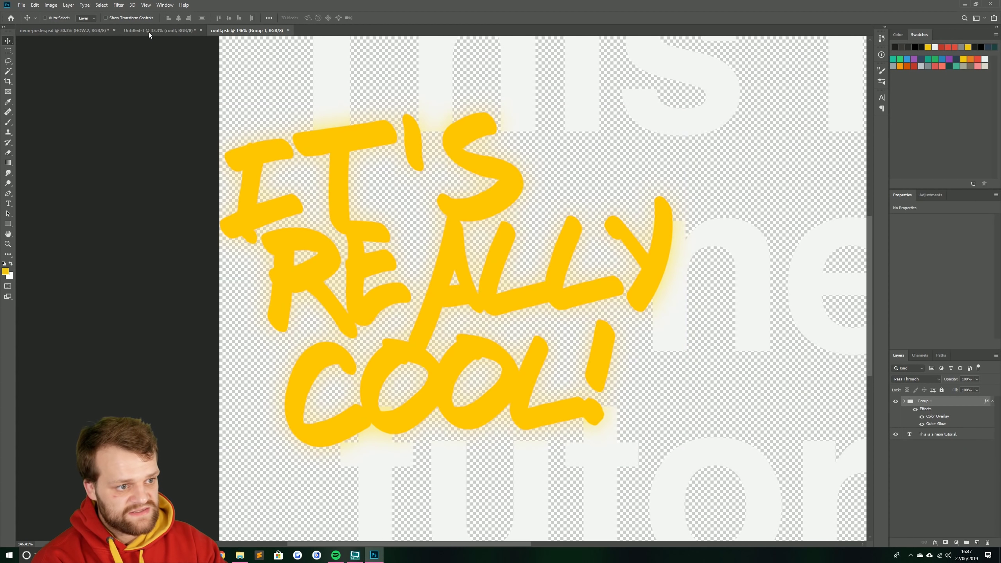
{"action": "left_click", "coordinate": [158, 31]}
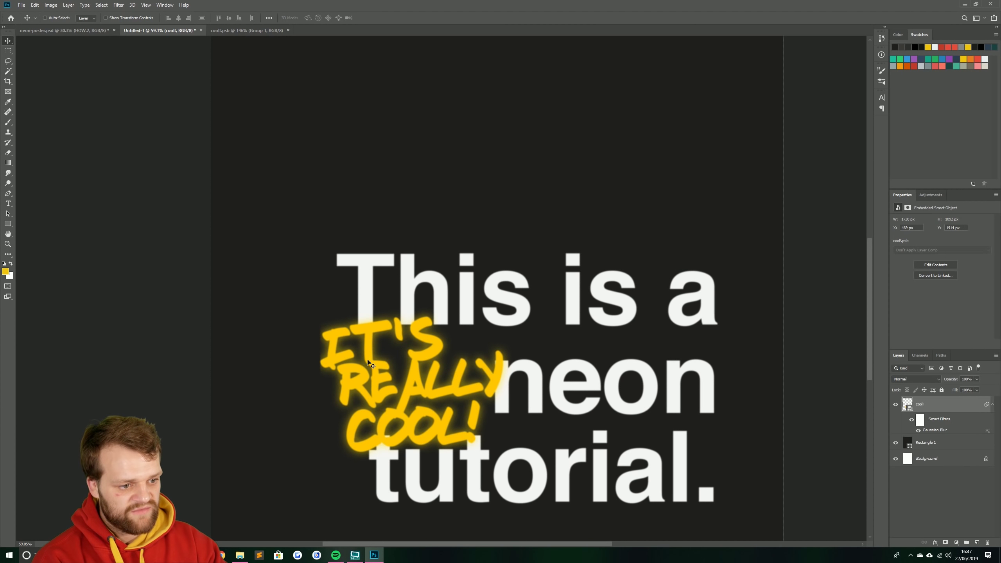
{"action": "scroll", "coordinate": [446, 377], "scroll_direction": "up", "scroll_amount": 2}
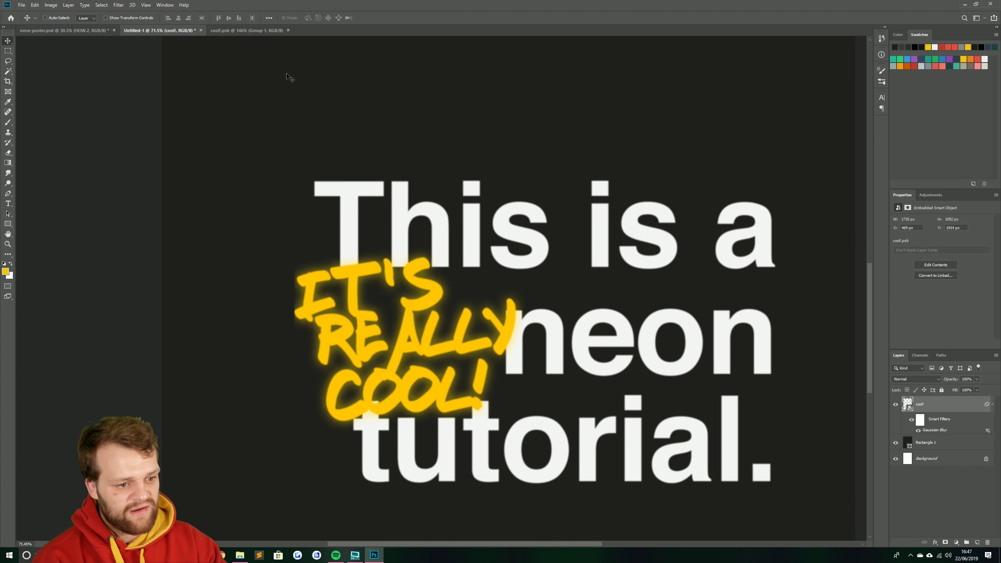
{"action": "left_click", "coordinate": [271, 32]}
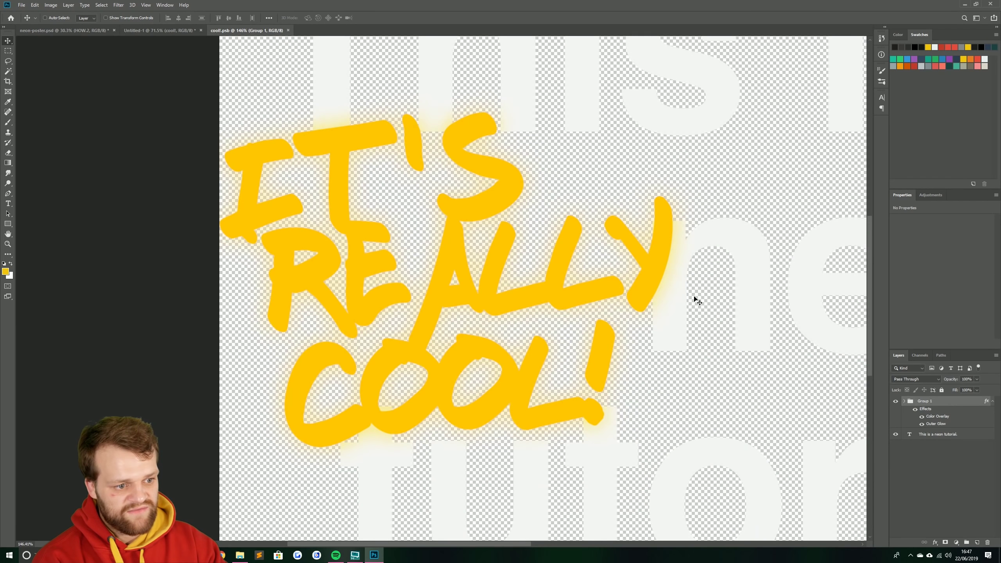
Step: Darken the Outer Glow colour to ffcc00, shrink it to 29 px, and save
{"action": "double_click", "coordinate": [931, 425]}
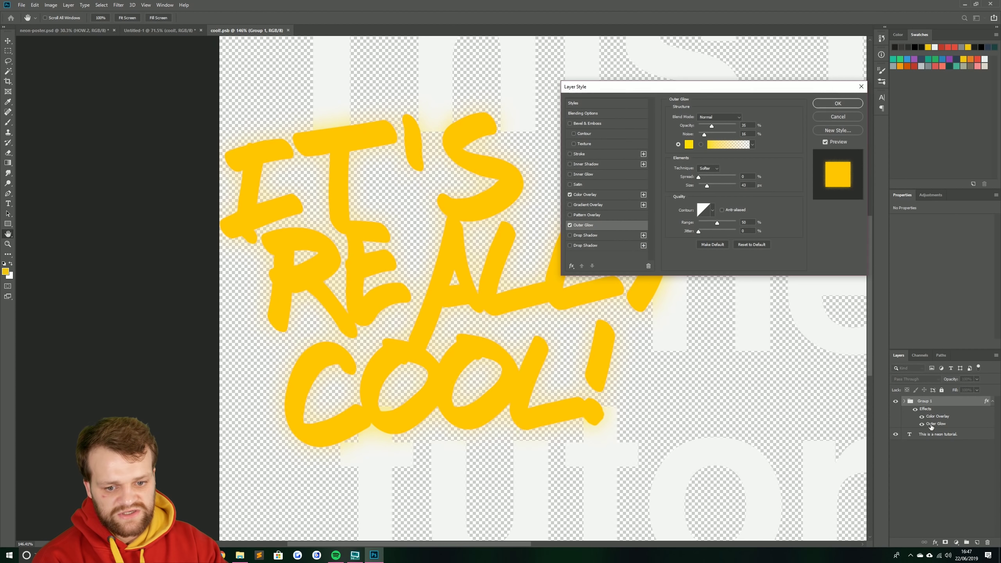
{"action": "left_click", "coordinate": [688, 145]}
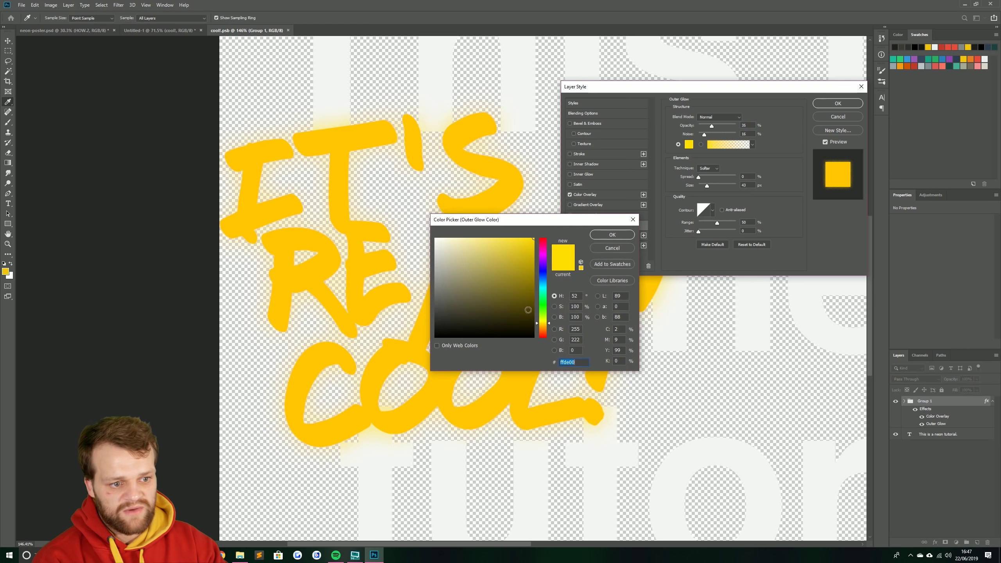
{"action": "left_click", "coordinate": [542, 324]}
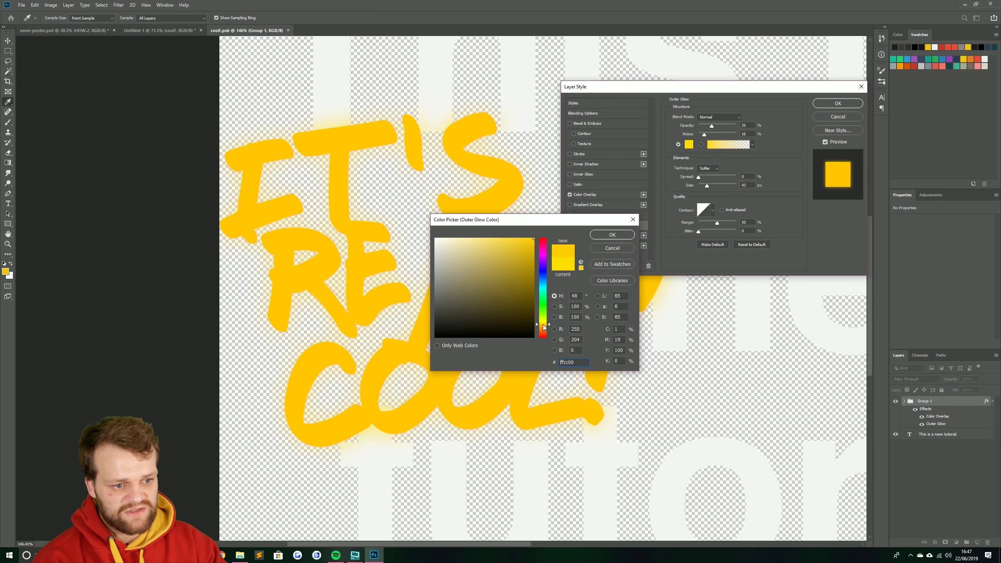
{"action": "left_click", "coordinate": [602, 235]}
{"action": "left_click_drag", "start_coordinate": [707, 186], "coordinate": [704, 185]}
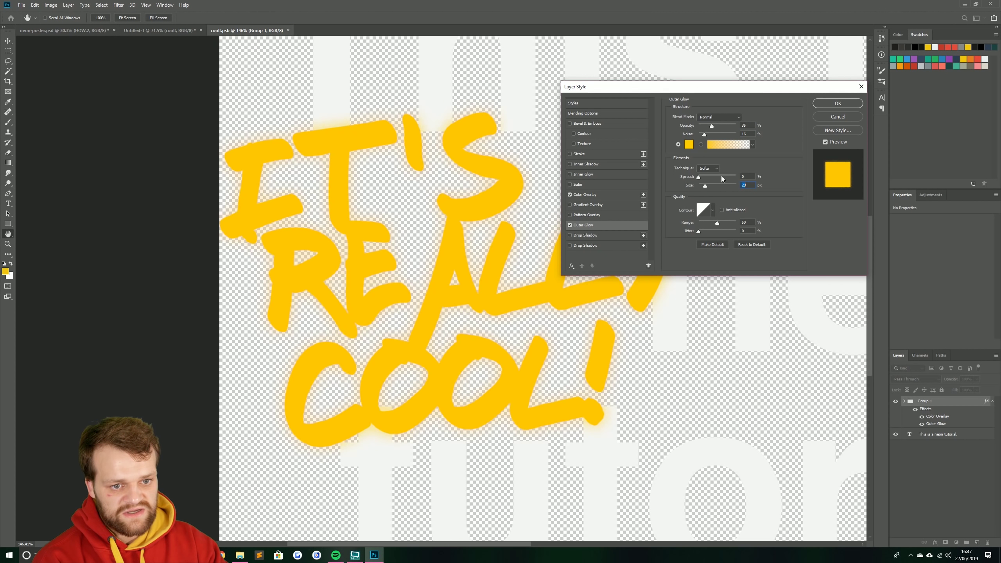
{"action": "key", "text": "Return"}
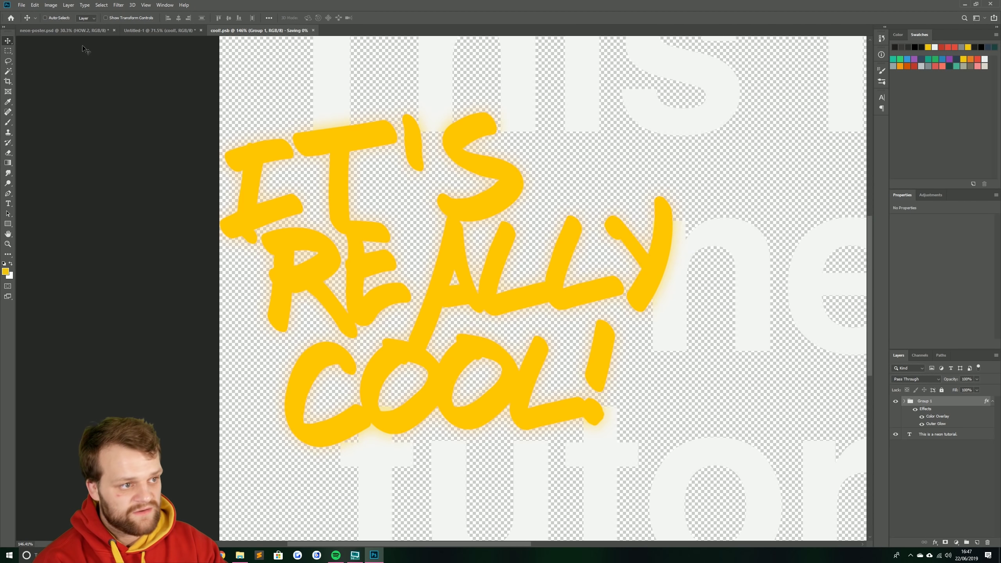
{"action": "left_click", "coordinate": [166, 31]}
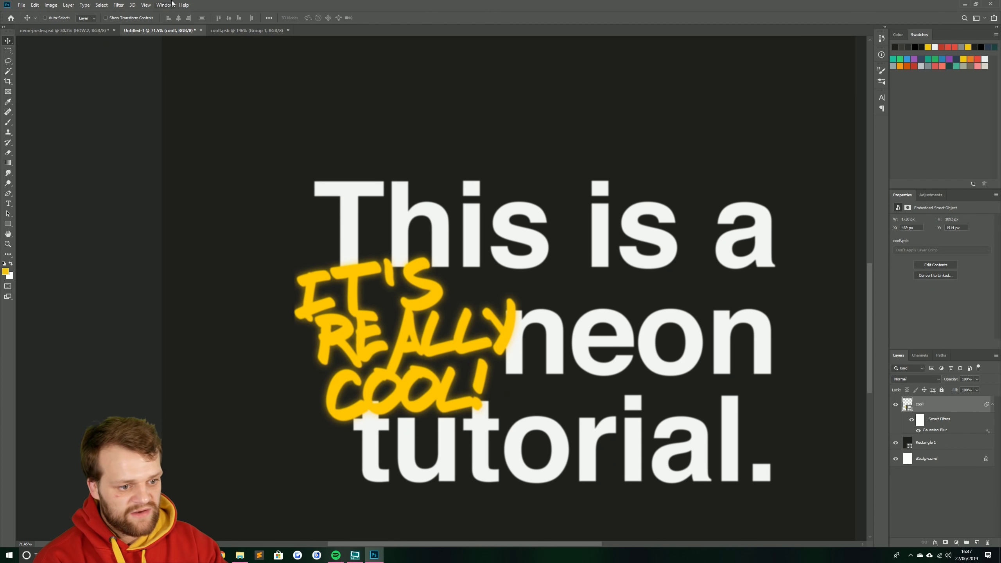
{"action": "left_click", "coordinate": [247, 31]}
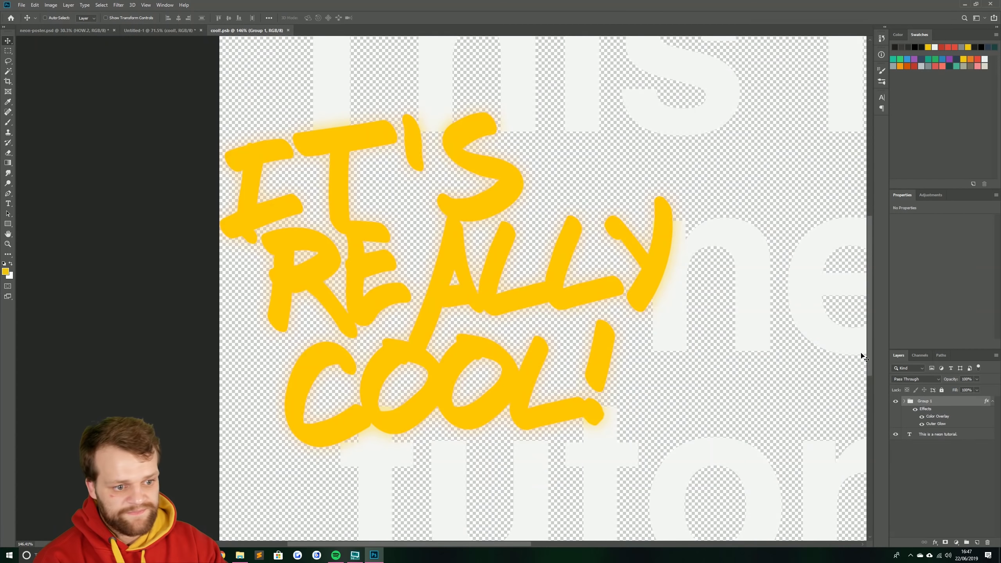
Step: Add a new Layer 1 above the lettering group and pick the chunky charcoal spatter brush
{"action": "left_click", "coordinate": [979, 543]}
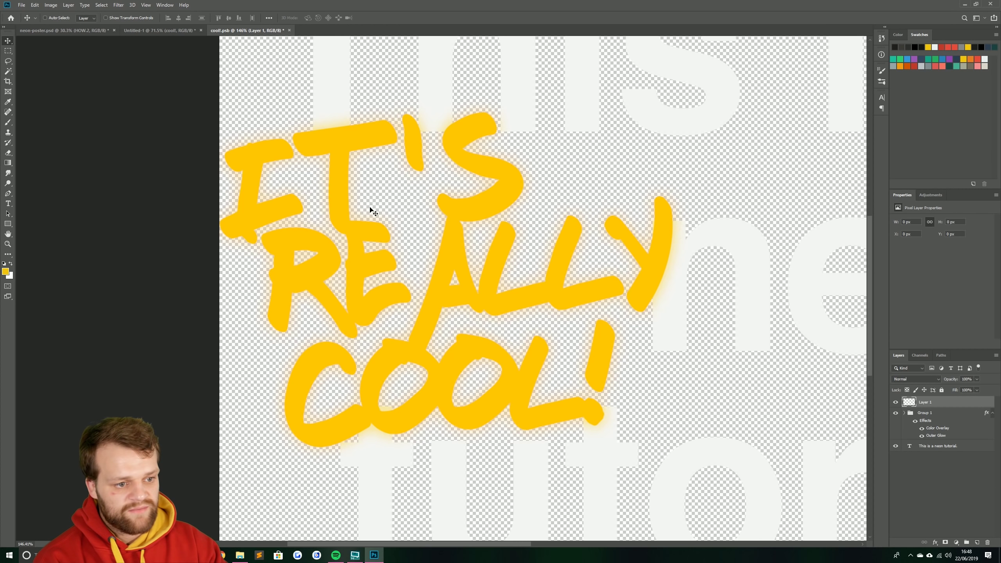
{"action": "key", "text": "b"}
{"action": "left_click", "coordinate": [51, 23]}
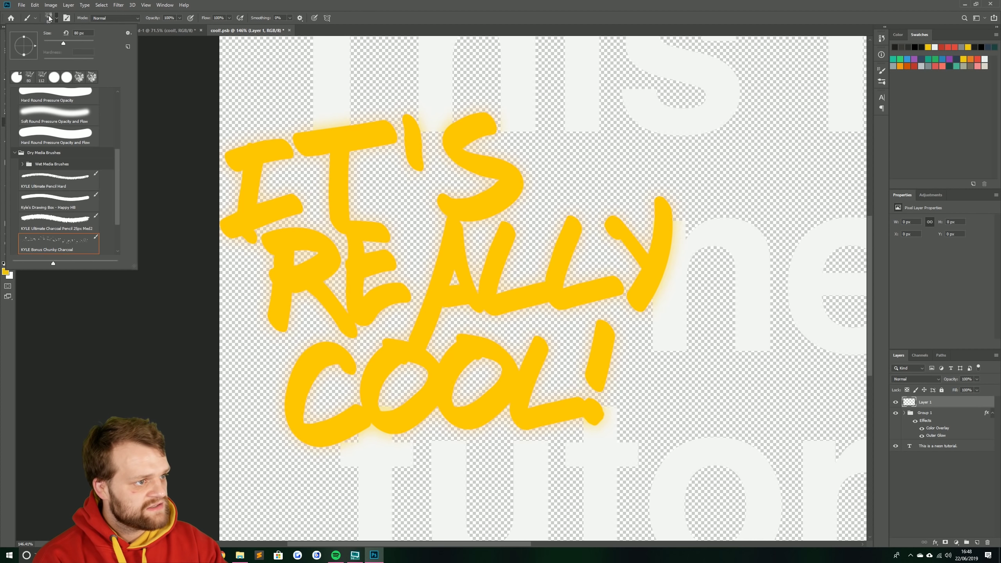
{"action": "scroll", "coordinate": [117, 197], "scroll_direction": "down", "scroll_amount": 3}
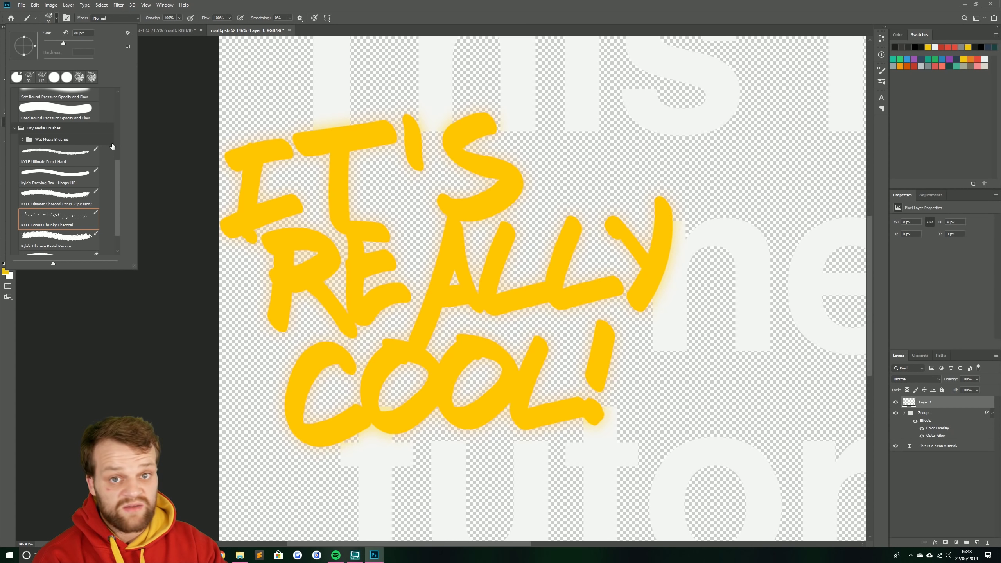
{"action": "left_click", "coordinate": [128, 34]}
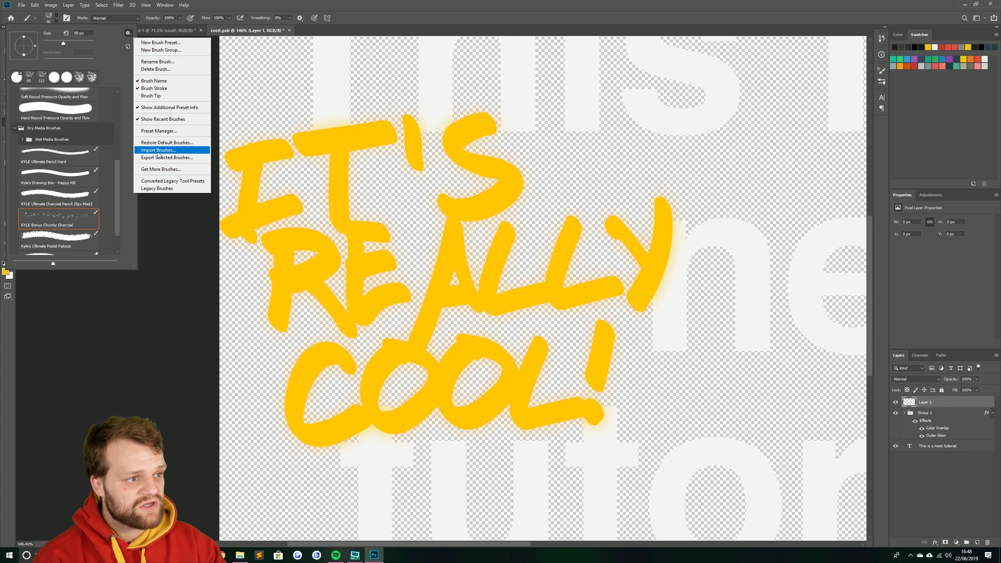
{"action": "left_click", "coordinate": [99, 60]}
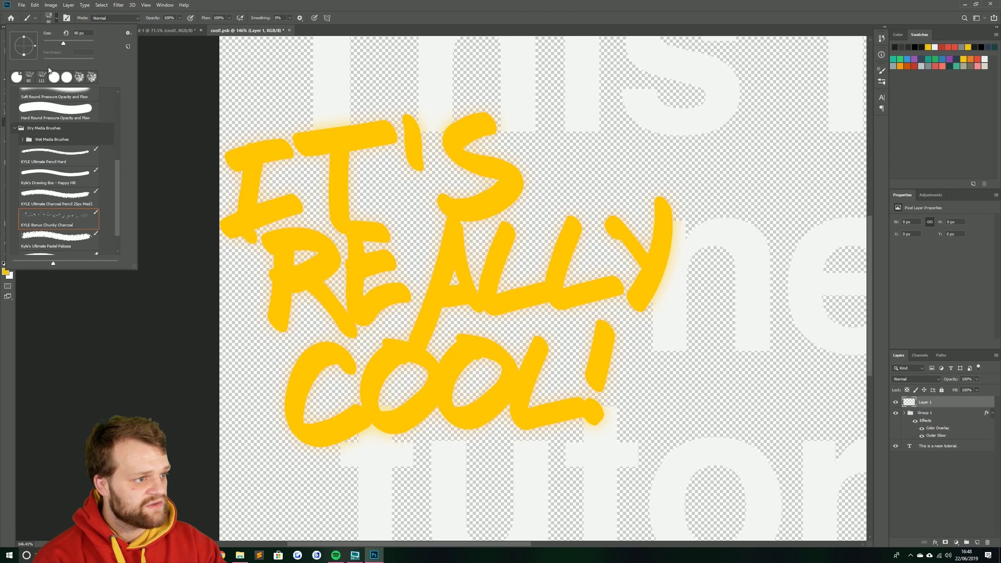
{"action": "left_click_drag", "start_coordinate": [119, 165], "coordinate": [62, 74]}
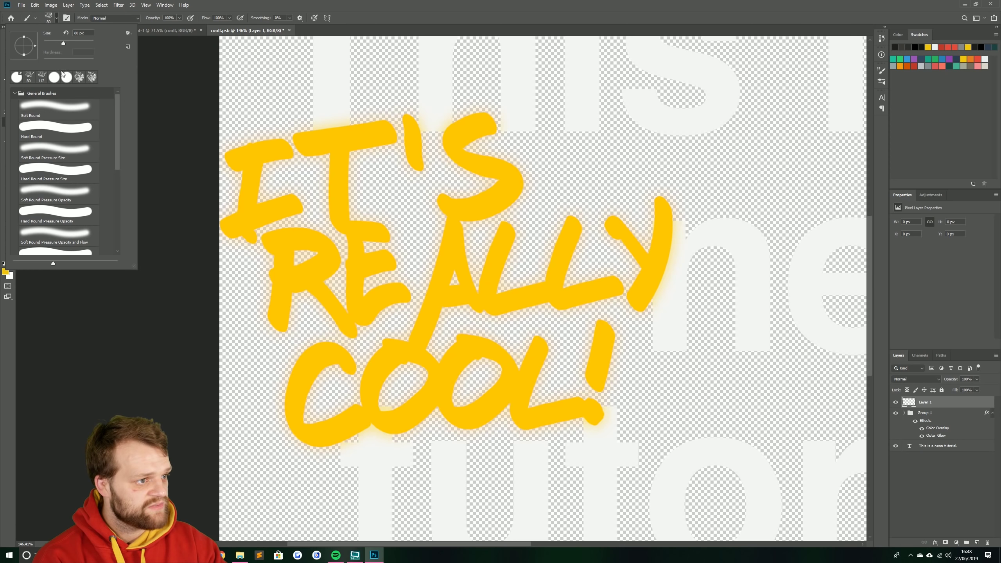
{"action": "left_click", "coordinate": [57, 18]}
{"action": "left_click", "coordinate": [66, 18]}
{"action": "left_click", "coordinate": [67, 18]}
{"action": "left_click", "coordinate": [67, 18]}
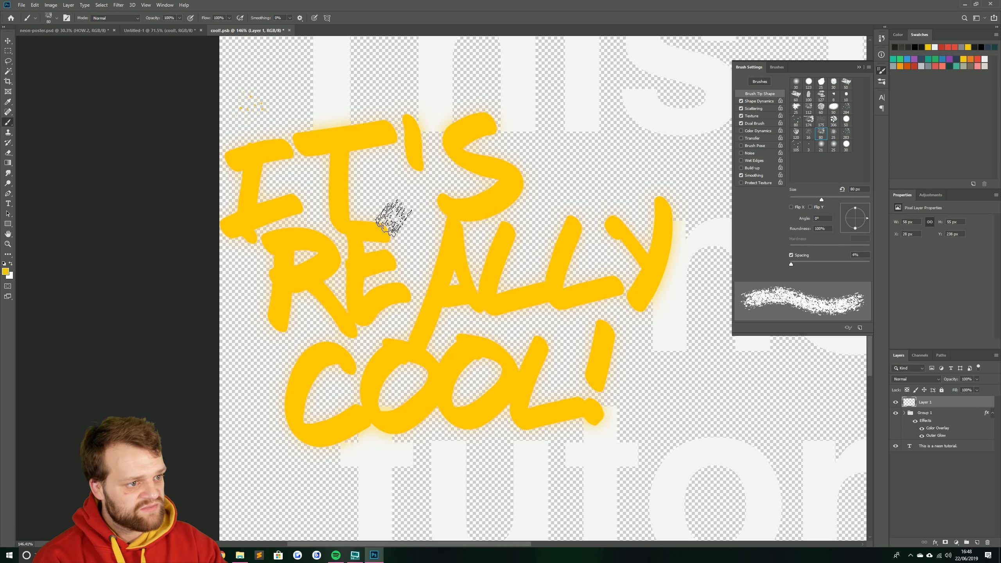
Step: Sample the lettering's yellow as the spatter brush colour, undoing a trial stroke
{"action": "left_click", "coordinate": [859, 67]}
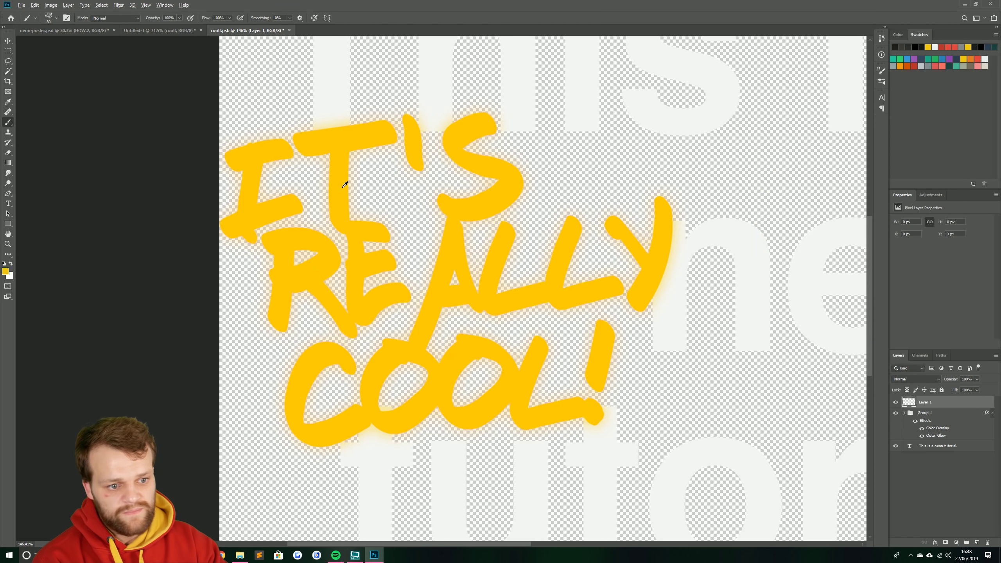
{"action": "scroll", "coordinate": [194, 119], "scroll_direction": "up", "scroll_amount": 5}
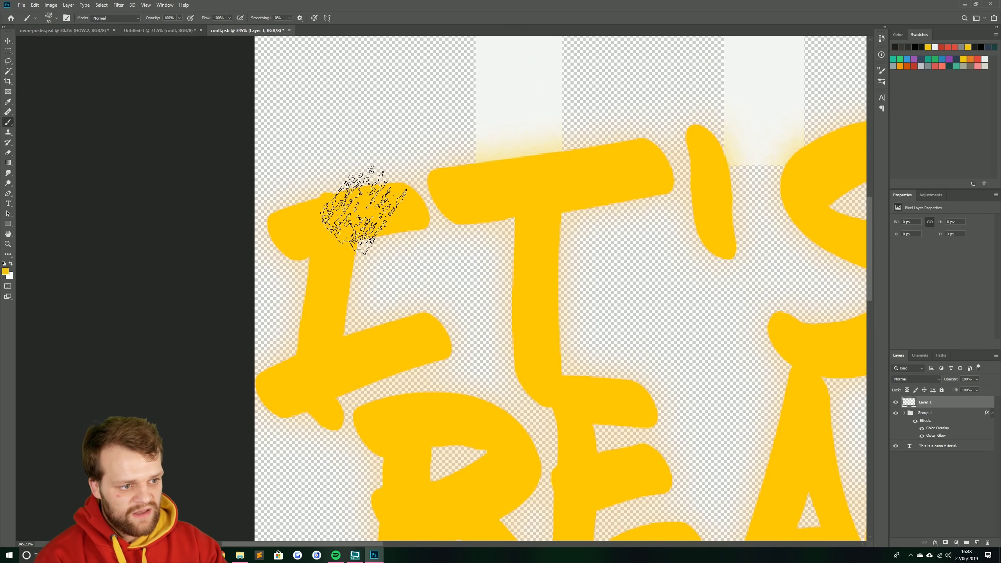
{"action": "mouse_move", "coordinate": [340, 224]}
{"action": "left_mouse_down"}
{"action": "mouse_move", "coordinate": [271, 224]}
{"action": "mouse_move", "coordinate": [347, 208]}
{"action": "left_mouse_up"}
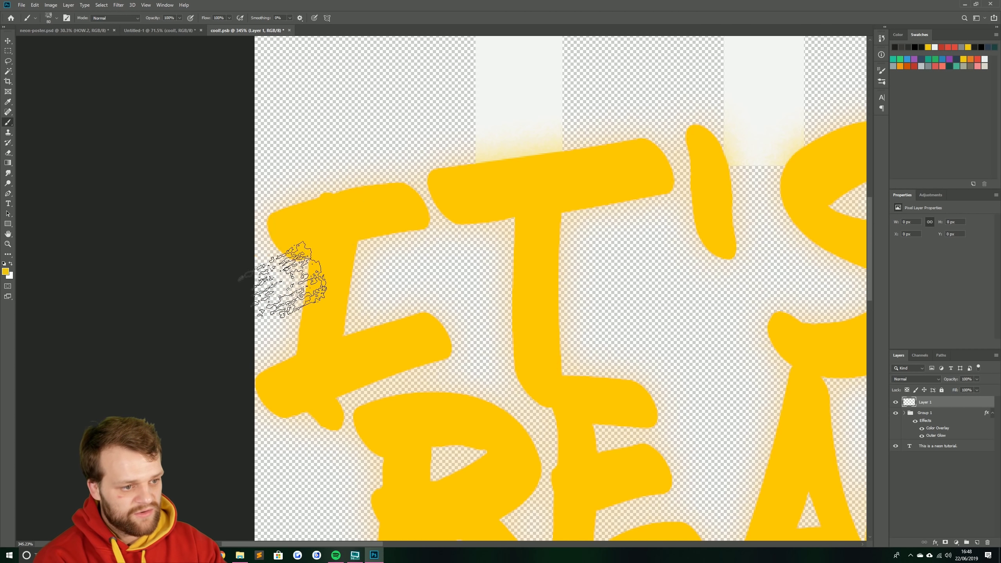
{"action": "key", "text": "i"}
{"action": "key", "text": "ctrl+z"}
{"action": "left_click", "coordinate": [328, 228]}
{"action": "key", "text": "b"}
Step: Spatter yellow around the I, T, apostrophe and S of IT'S
{"action": "left_click_drag", "start_coordinate": [335, 212], "coordinate": [284, 224]}
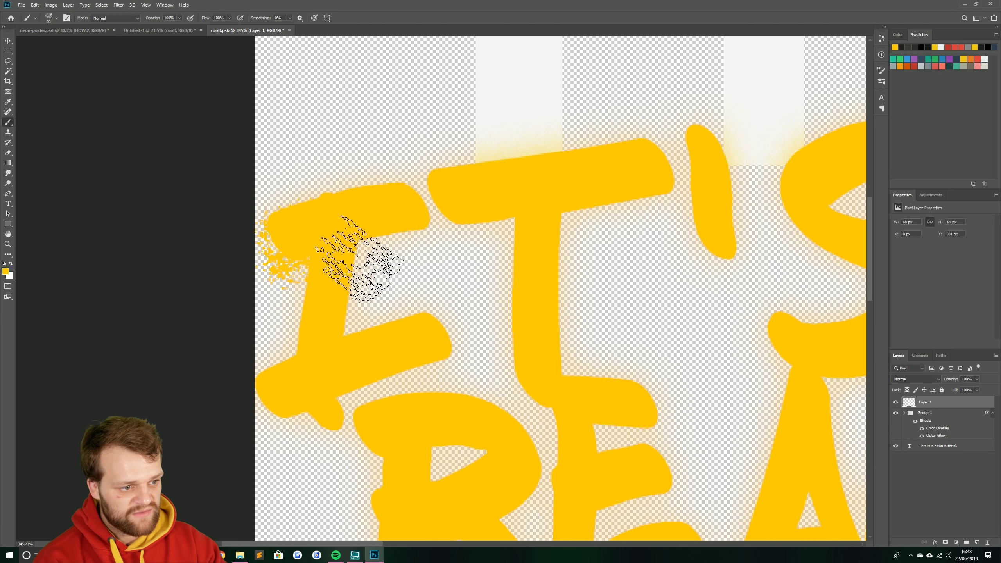
{"action": "mouse_move", "coordinate": [410, 343]}
{"action": "left_mouse_down"}
{"action": "mouse_move", "coordinate": [457, 335]}
{"action": "mouse_move", "coordinate": [435, 335]}
{"action": "mouse_move", "coordinate": [445, 337]}
{"action": "left_mouse_up"}
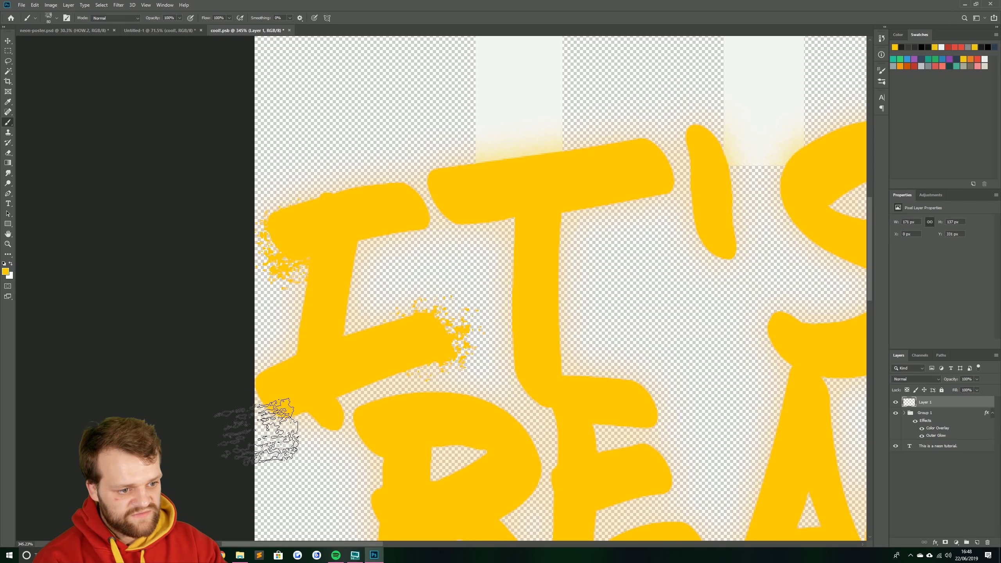
{"action": "left_click_drag", "start_coordinate": [374, 406], "coordinate": [335, 397]}
{"action": "mouse_move", "coordinate": [473, 197]}
{"action": "left_mouse_down"}
{"action": "mouse_move", "coordinate": [453, 232]}
{"action": "mouse_move", "coordinate": [550, 219]}
{"action": "left_mouse_up"}
{"action": "left_click_drag", "start_coordinate": [576, 368], "coordinate": [435, 375]}
{"action": "mouse_move", "coordinate": [502, 171]}
{"action": "left_mouse_down"}
{"action": "mouse_move", "coordinate": [506, 199]}
{"action": "mouse_move", "coordinate": [570, 279]}
{"action": "left_mouse_up"}
{"action": "left_click_drag", "start_coordinate": [714, 152], "coordinate": [510, 224]}
Step: Spatter yellow at the E and R joins, the R leg, and the C's edges
{"action": "mouse_move", "coordinate": [652, 177]}
{"action": "left_mouse_down"}
{"action": "mouse_move", "coordinate": [558, 334]}
{"action": "mouse_move", "coordinate": [491, 236]}
{"action": "mouse_move", "coordinate": [543, 147]}
{"action": "mouse_move", "coordinate": [537, 136]}
{"action": "mouse_move", "coordinate": [569, 287]}
{"action": "mouse_move", "coordinate": [481, 243]}
{"action": "mouse_move", "coordinate": [453, 208]}
{"action": "left_mouse_up"}
{"action": "left_click", "coordinate": [538, 136]}
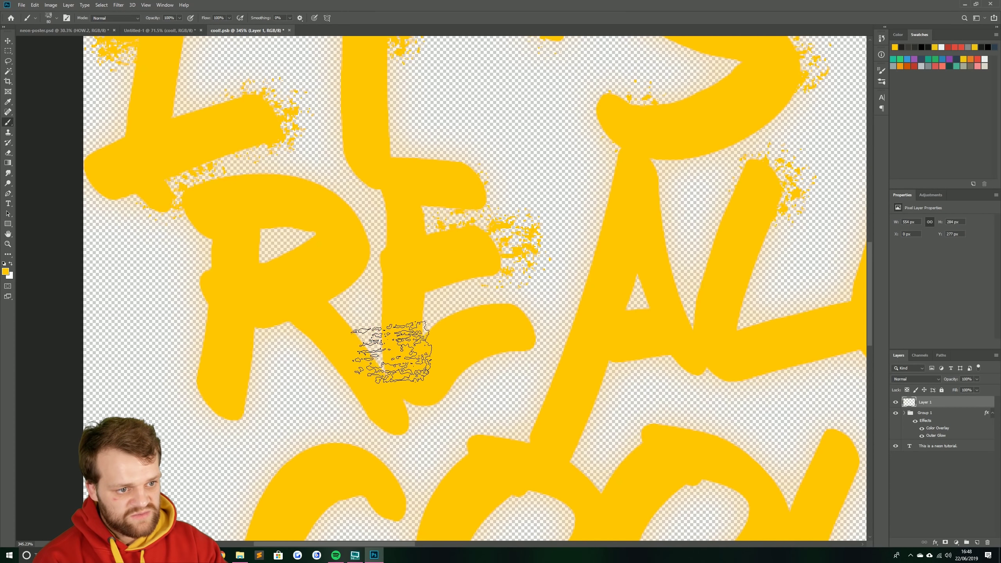
{"action": "left_click", "coordinate": [376, 347]}
{"action": "left_click", "coordinate": [221, 394]}
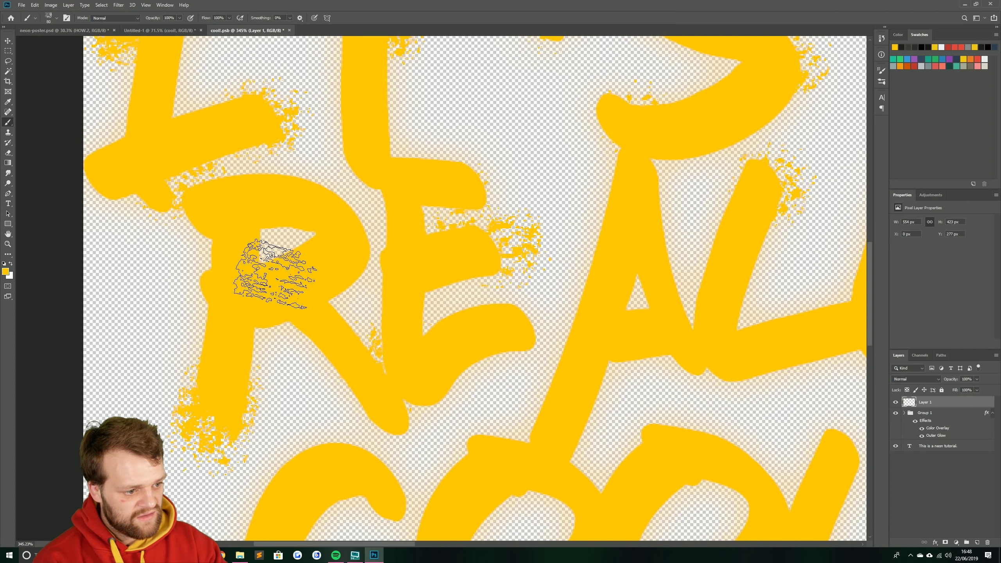
{"action": "left_click_drag", "start_coordinate": [304, 403], "coordinate": [260, 182]}
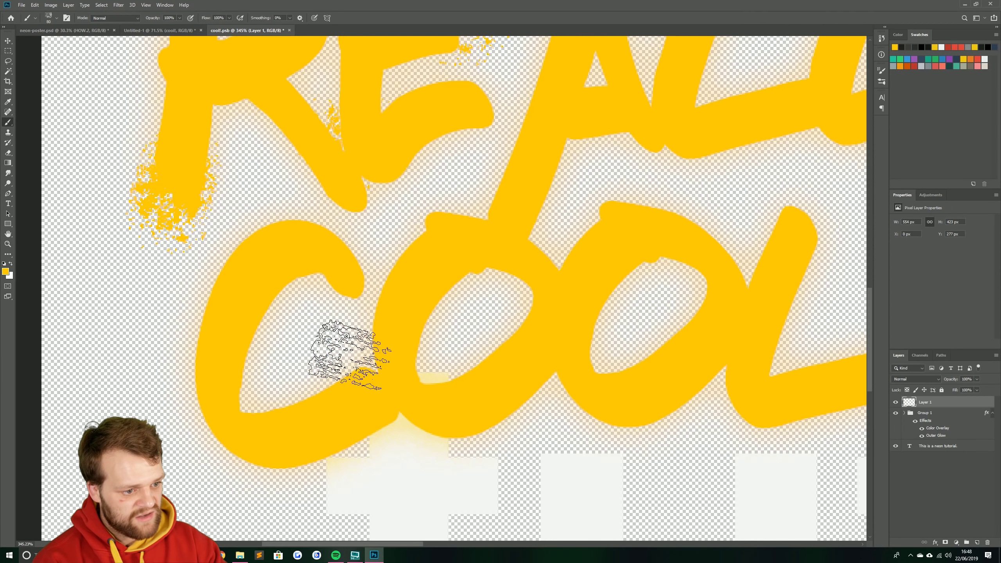
{"action": "left_click", "coordinate": [422, 375]}
{"action": "left_click", "coordinate": [392, 467]}
{"action": "left_click", "coordinate": [463, 422]}
Step: Spatter yellow on the O's top-left and hole and around the Y's tips and edge
{"action": "left_click_drag", "start_coordinate": [491, 346], "coordinate": [351, 380]}
{"action": "left_click", "coordinate": [468, 280]}
{"action": "left_click", "coordinate": [552, 338]}
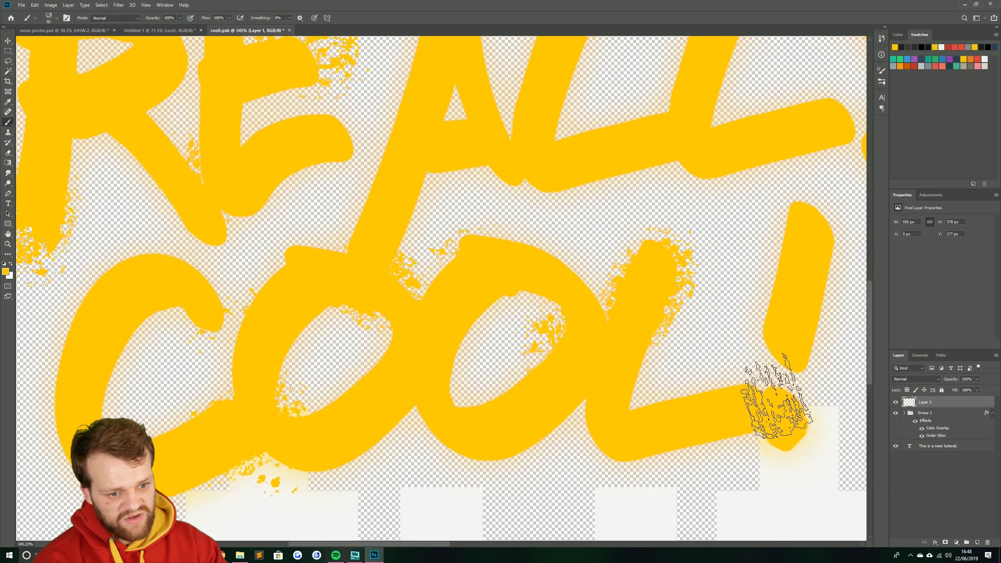
{"action": "left_click_drag", "start_coordinate": [861, 98], "coordinate": [567, 312]}
{"action": "left_click", "coordinate": [518, 193]}
{"action": "left_click", "coordinate": [654, 130]}
{"action": "left_click_drag", "start_coordinate": [603, 357], "coordinate": [669, 316]}
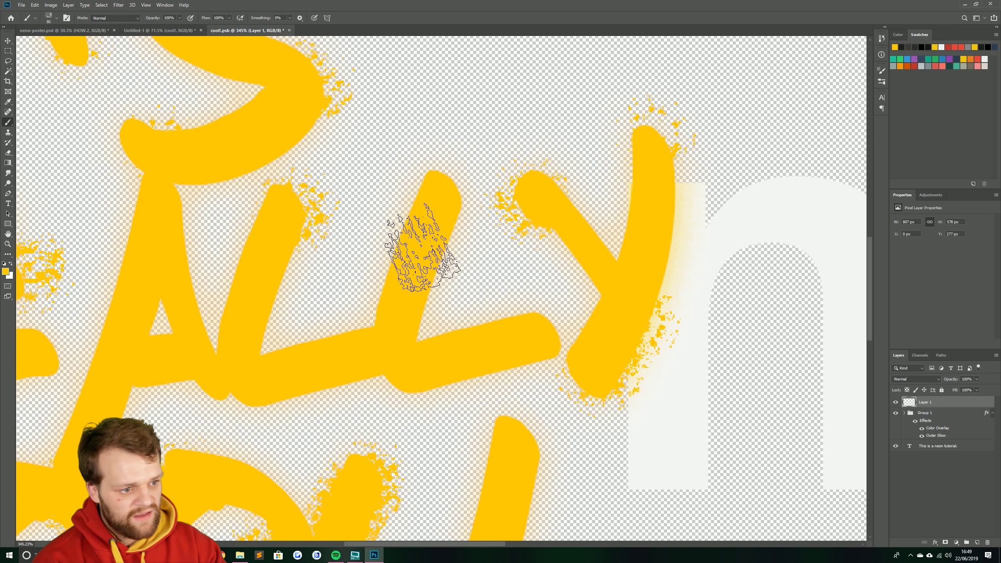
{"action": "scroll", "coordinate": [399, 406], "scroll_direction": "down", "scroll_amount": 5}
Step: Switch back to the Untitled-1 poster with the Move tool and zoom out to view it
{"action": "scroll", "coordinate": [396, 428], "scroll_direction": "down", "scroll_amount": 2}
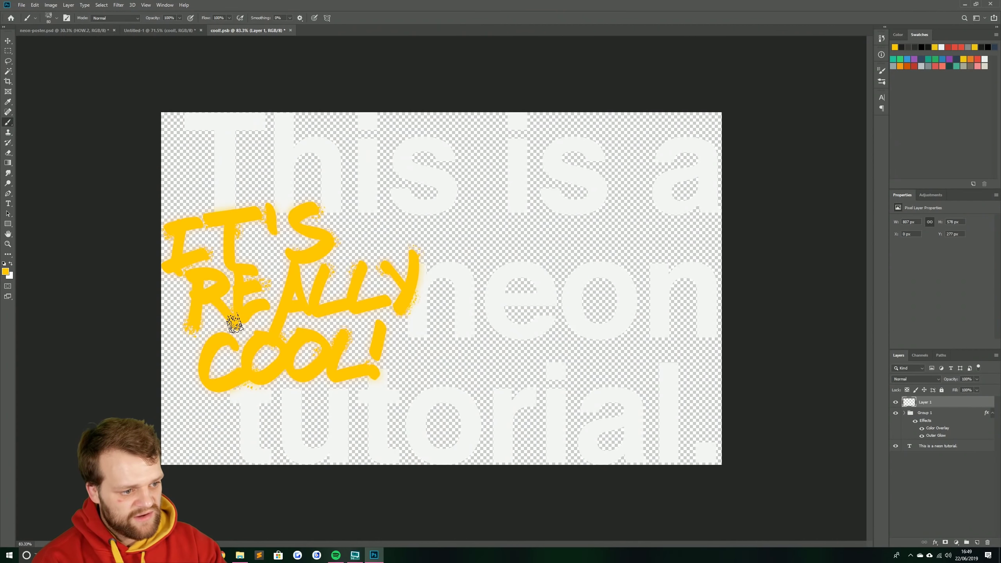
{"action": "left_click", "coordinate": [153, 30]}
{"action": "key", "text": "v"}
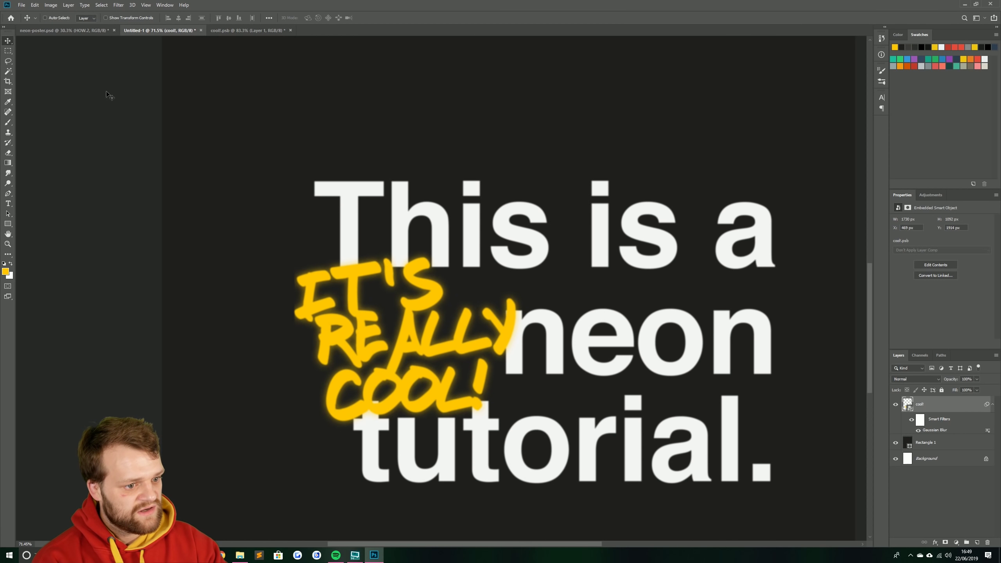
{"action": "left_click", "coordinate": [248, 30]}
{"action": "left_click", "coordinate": [171, 30]}
{"action": "scroll", "coordinate": [512, 401], "scroll_direction": "down", "scroll_amount": 3}
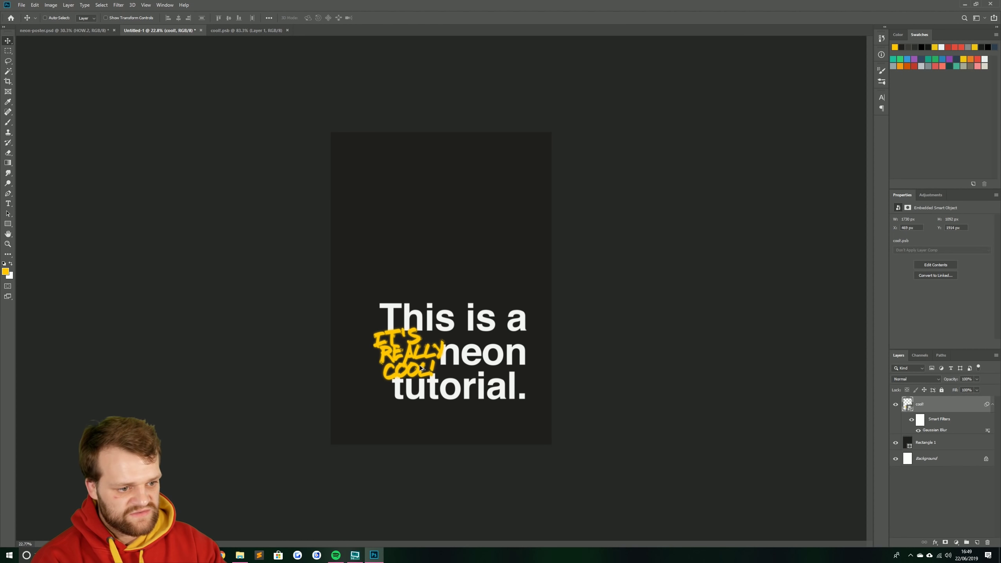
{"action": "scroll", "coordinate": [420, 368], "scroll_direction": "up", "scroll_amount": 3}
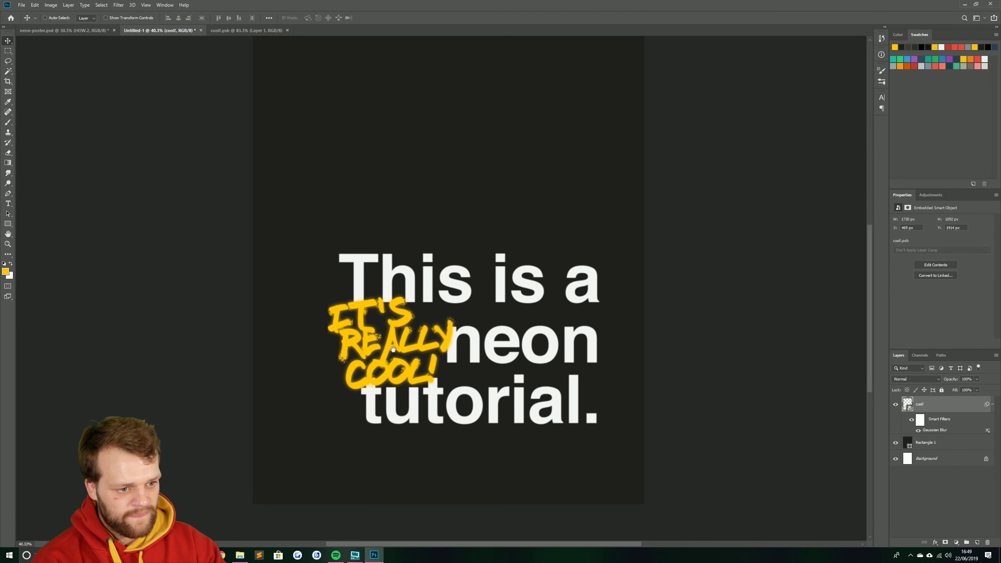
{"action": "scroll", "coordinate": [413, 330], "scroll_direction": "down", "scroll_amount": 2}
{"action": "left_click", "coordinate": [943, 499]}
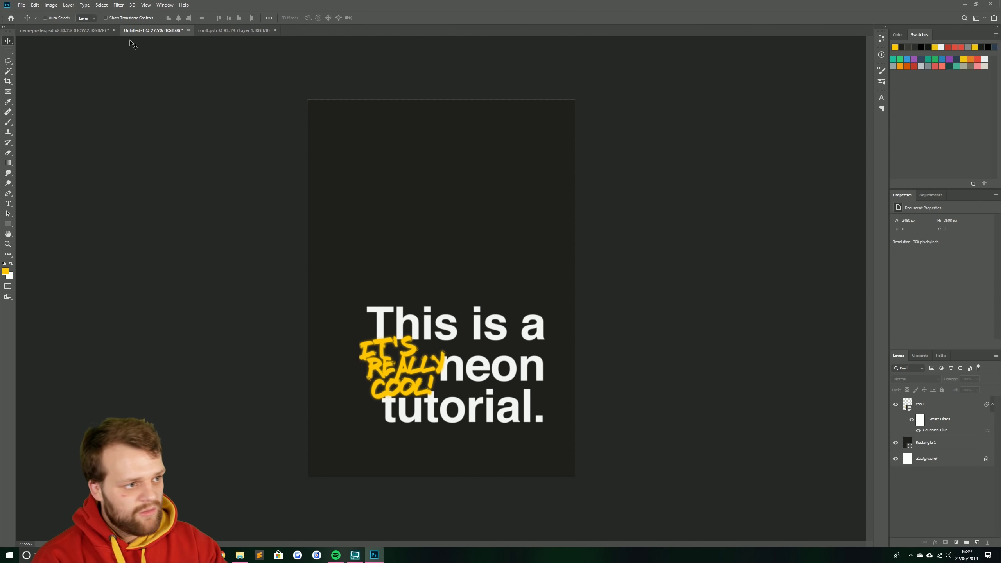
{"action": "left_click", "coordinate": [84, 31]}
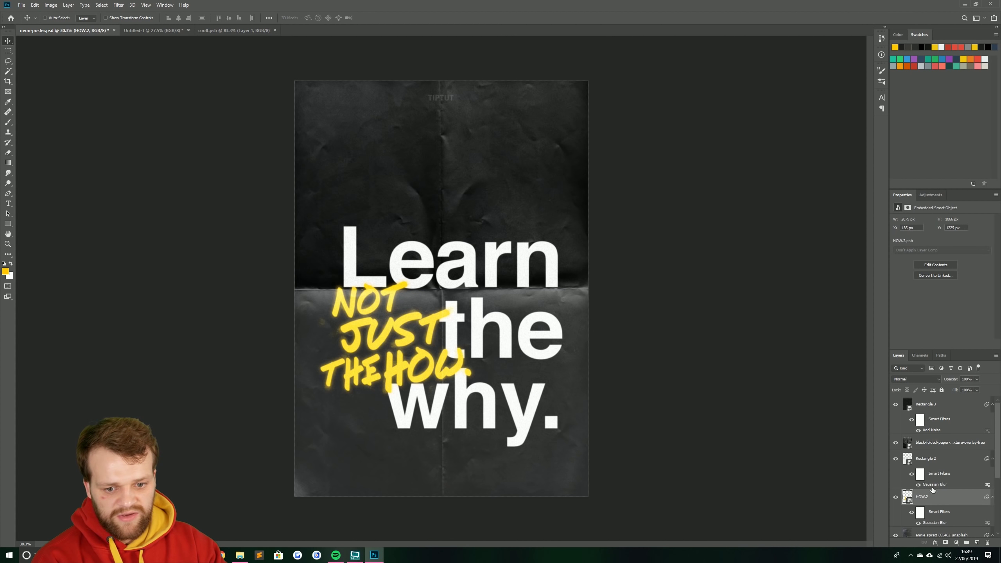
{"action": "scroll", "coordinate": [945, 497], "scroll_direction": "down", "scroll_amount": 3}
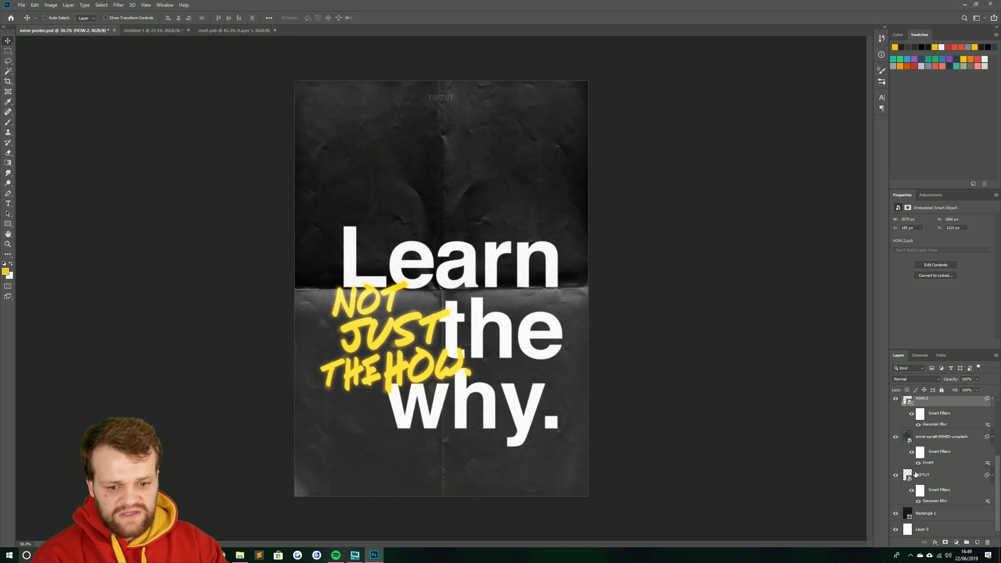
{"action": "left_click", "coordinate": [927, 474]}
{"action": "scroll", "coordinate": [932, 473], "scroll_direction": "up", "scroll_amount": 2}
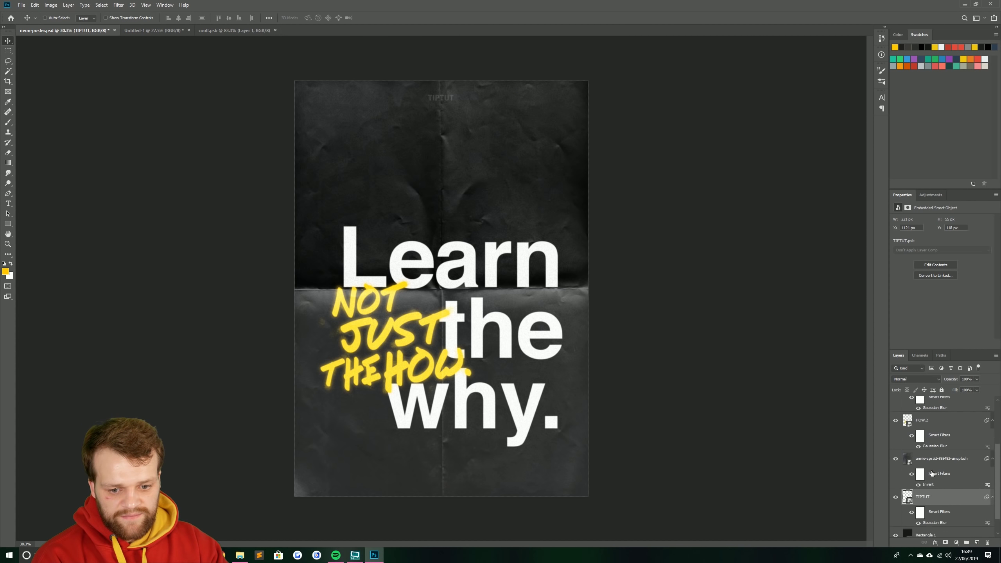
{"action": "left_click", "coordinate": [939, 460]}
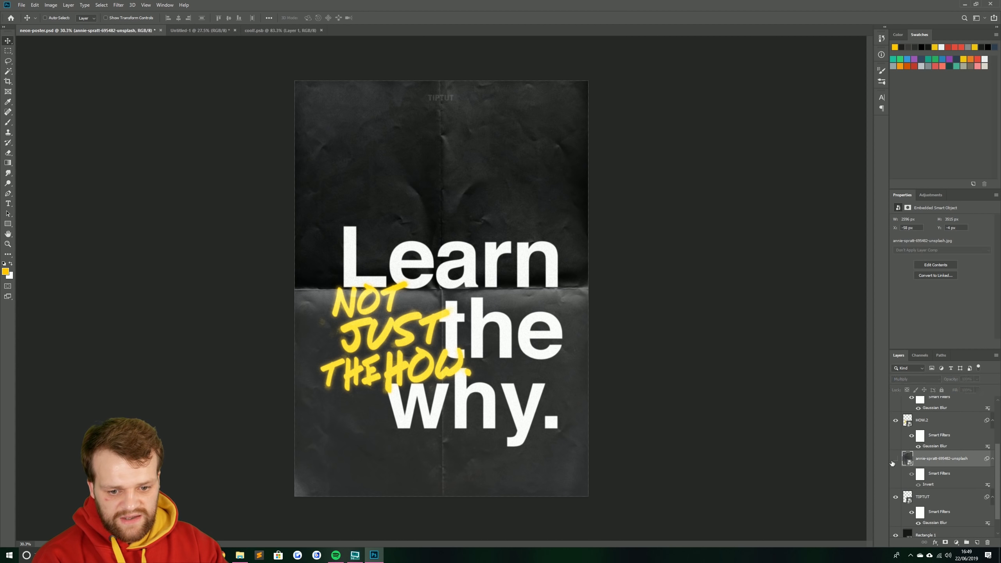
{"action": "left_click", "coordinate": [893, 460]}
{"action": "left_click", "coordinate": [894, 461]}
{"action": "left_click", "coordinate": [894, 461]}
{"action": "left_click", "coordinate": [893, 460]}
{"action": "scroll", "coordinate": [902, 473], "scroll_direction": "up", "scroll_amount": 2}
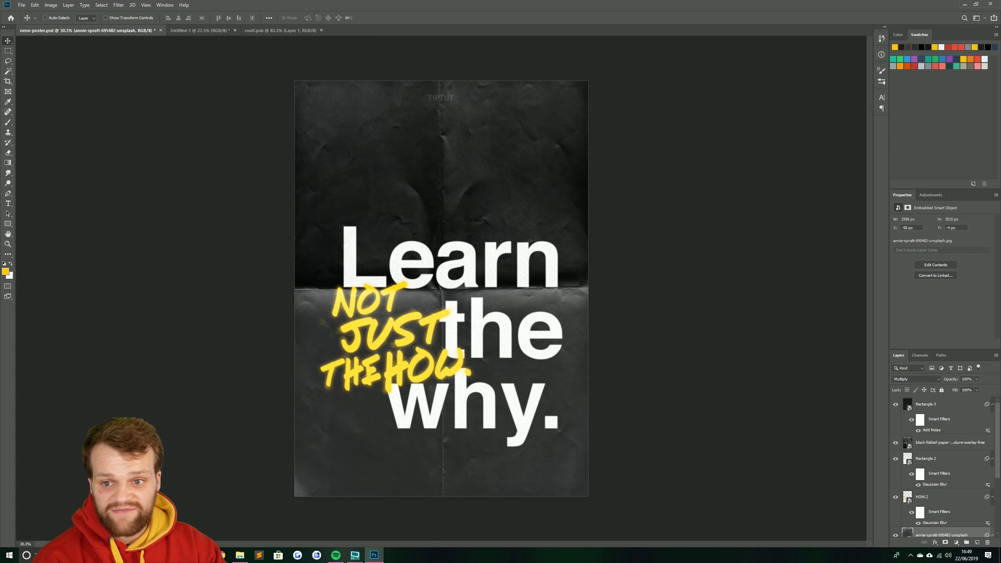
{"action": "left_click", "coordinate": [240, 555]}
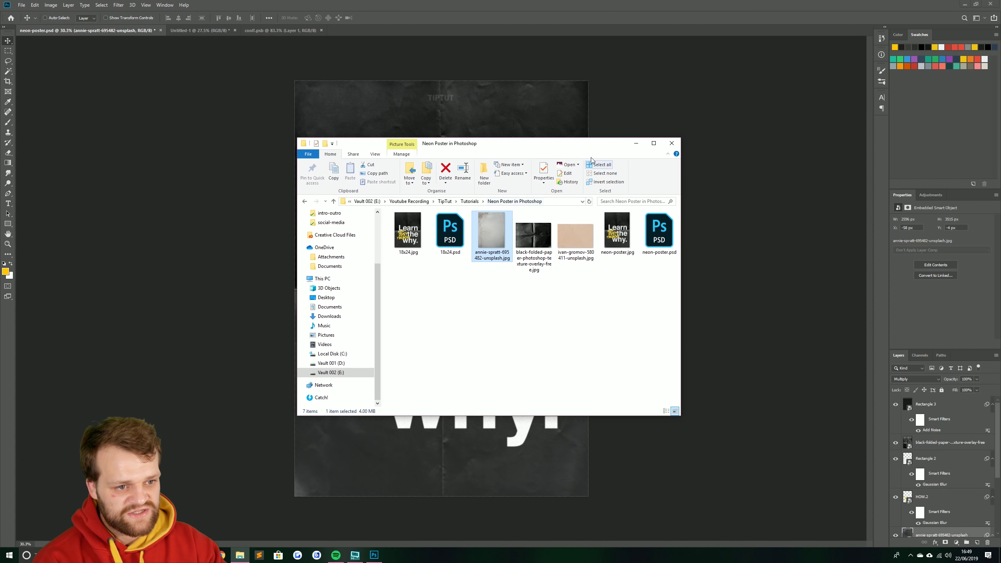
{"action": "left_click_drag", "start_coordinate": [582, 140], "coordinate": [608, 156]}
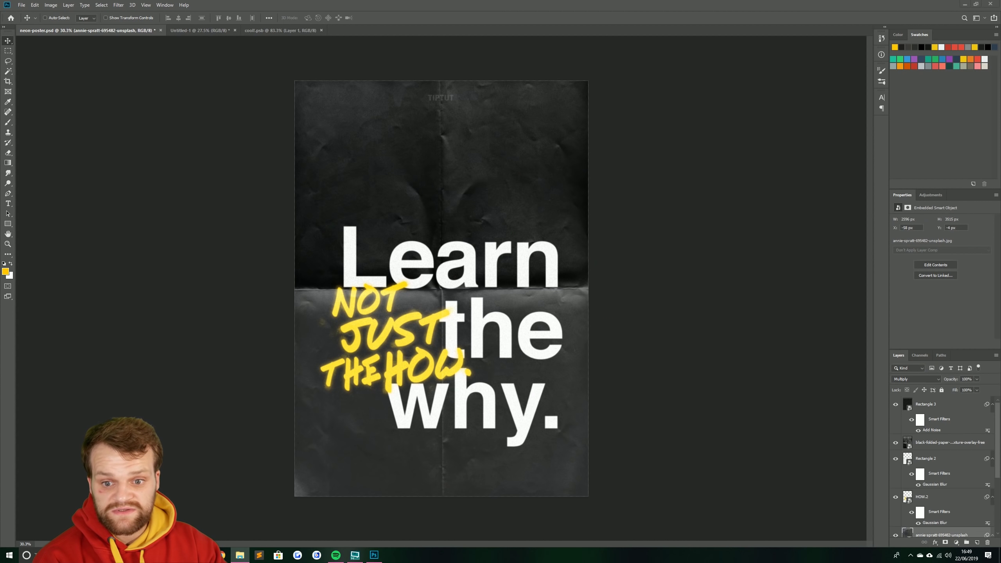
{"action": "left_click", "coordinate": [201, 31]}
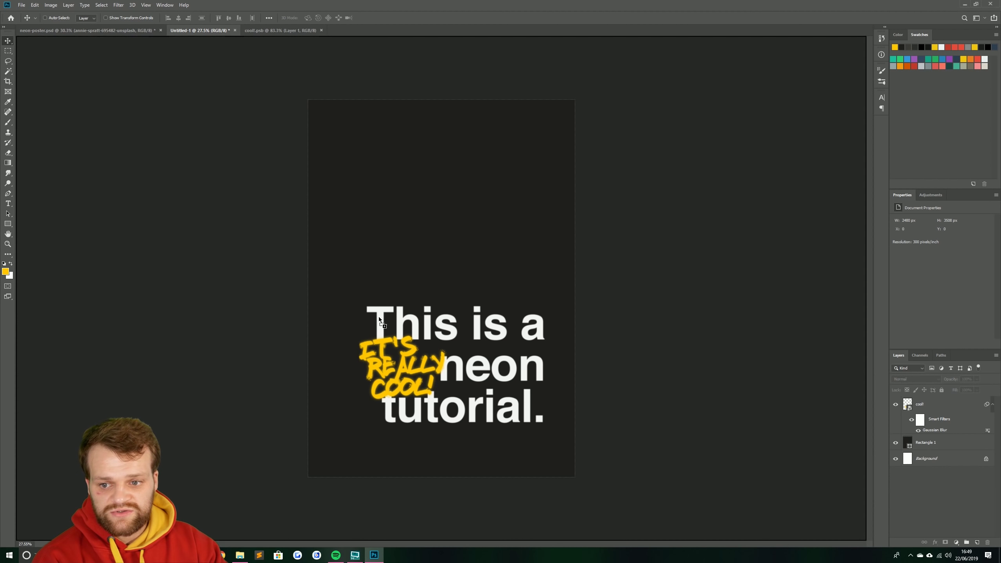
Step: Place the folded-paper JPG, rotate it 90° upright, and scale it to cover the canvas
{"action": "left_click_drag", "start_coordinate": [391, 238], "coordinate": [391, 238]}
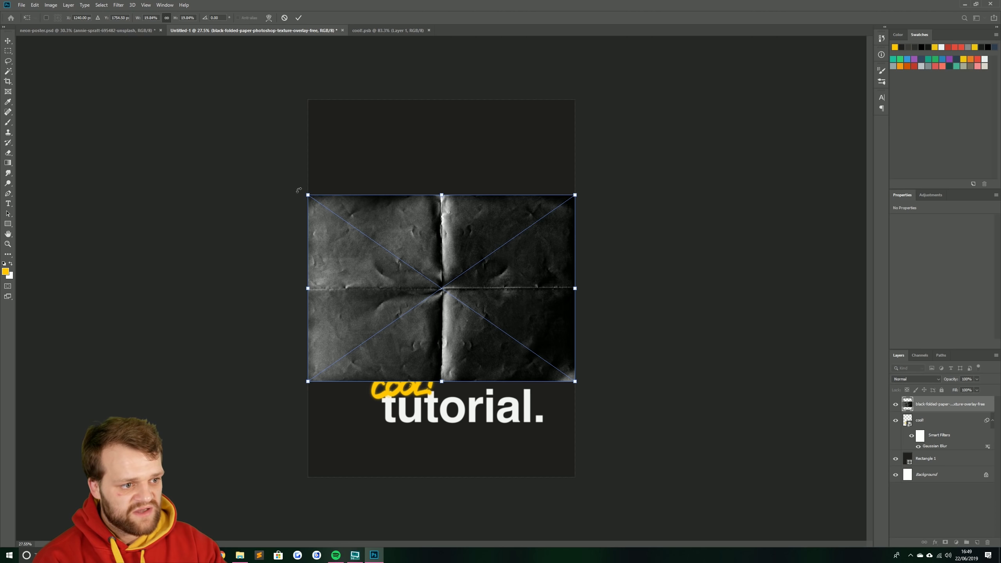
{"action": "left_click_drag", "start_coordinate": [299, 190], "coordinate": [568, 88]}
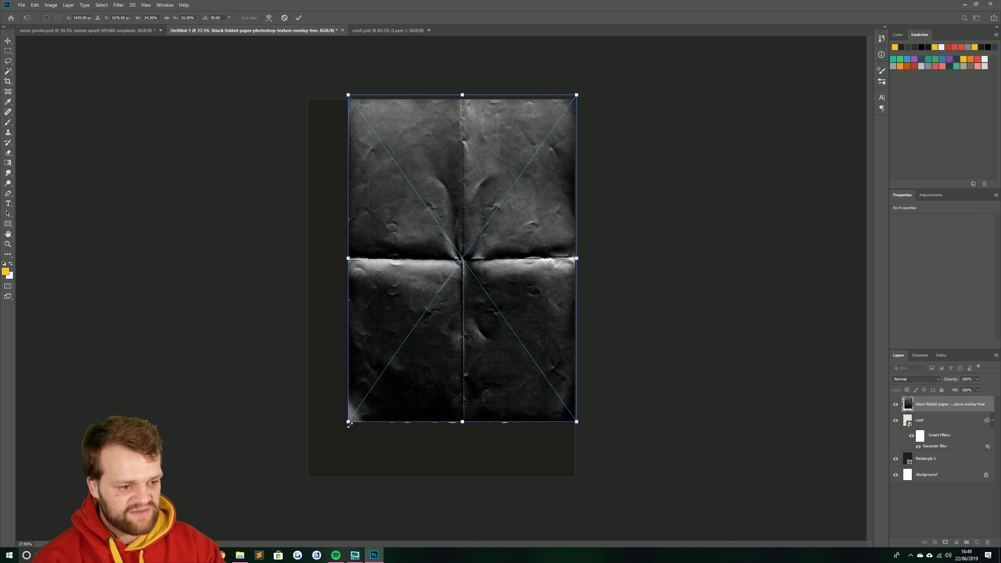
{"action": "left_click_drag", "start_coordinate": [349, 424], "coordinate": [296, 478]}
{"action": "mouse_move", "coordinate": [297, 89]}
{"action": "left_mouse_down"}
{"action": "mouse_move", "coordinate": [378, 482]}
{"action": "mouse_move", "coordinate": [571, 481]}
{"action": "mouse_move", "coordinate": [587, 471]}
{"action": "mouse_move", "coordinate": [237, 112]}
{"action": "mouse_move", "coordinate": [311, 92]}
{"action": "mouse_move", "coordinate": [294, 92]}
{"action": "left_mouse_up"}
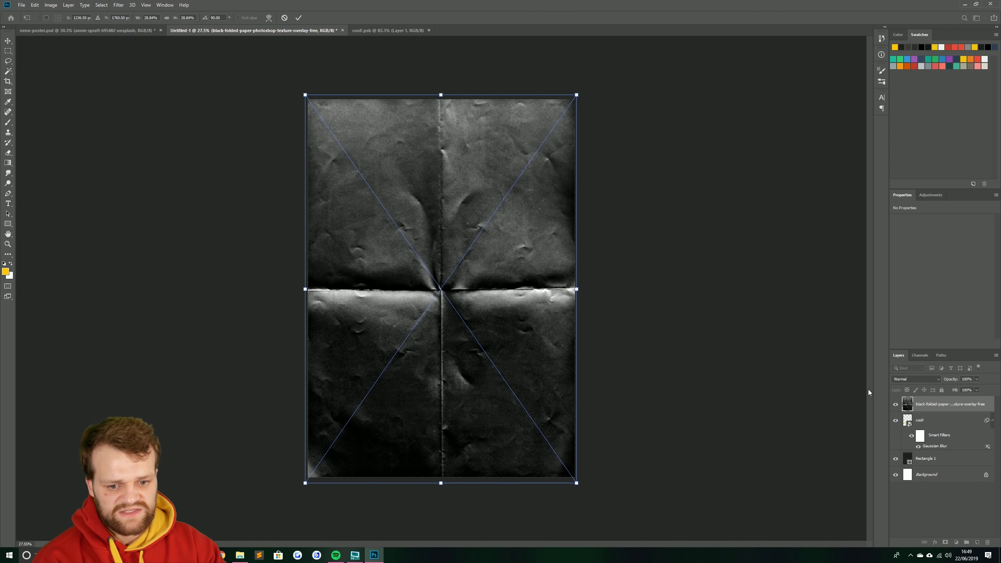
{"action": "key", "text": "Return"}
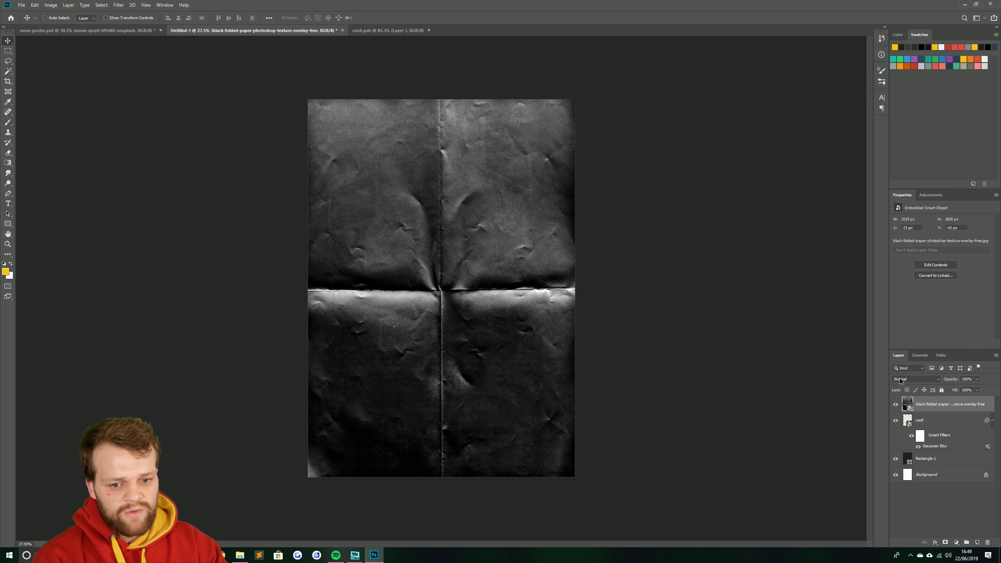
Step: Set the folded-paper texture layer to Color Dodge at about 83% opacity
{"action": "left_click", "coordinate": [900, 379]}
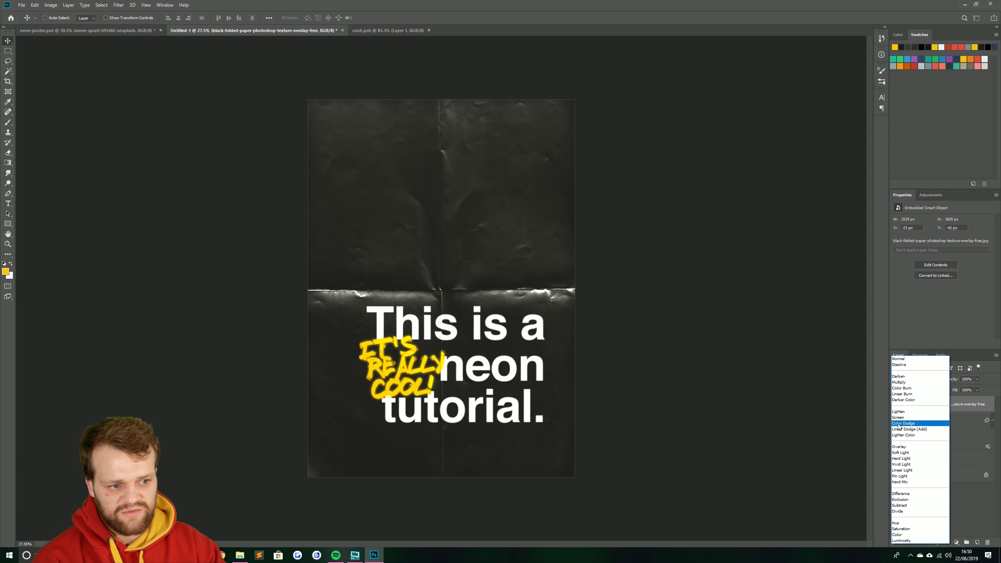
{"action": "left_click", "coordinate": [899, 423]}
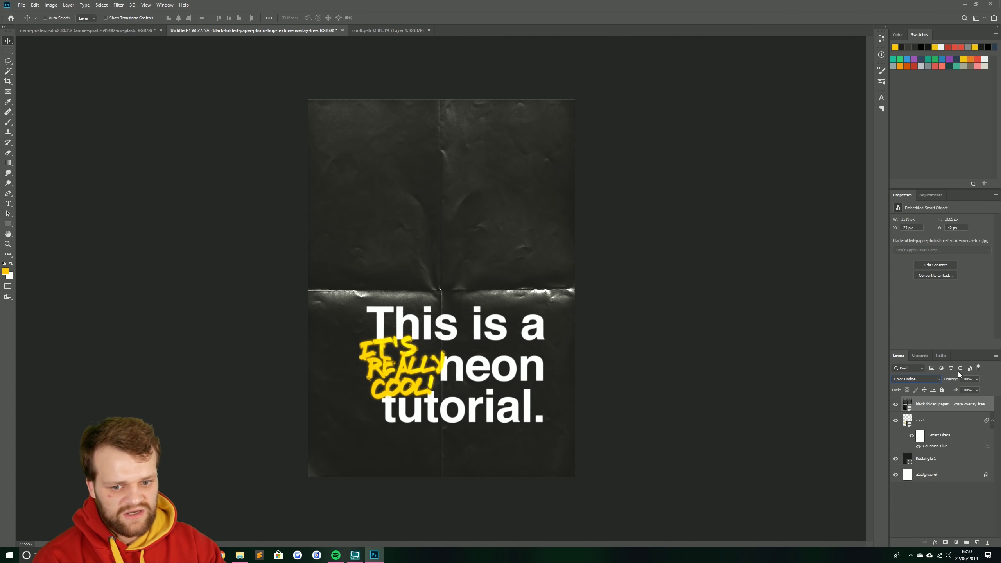
{"action": "left_click_drag", "start_coordinate": [977, 379], "coordinate": [971, 387]}
{"action": "left_click", "coordinate": [943, 513]}
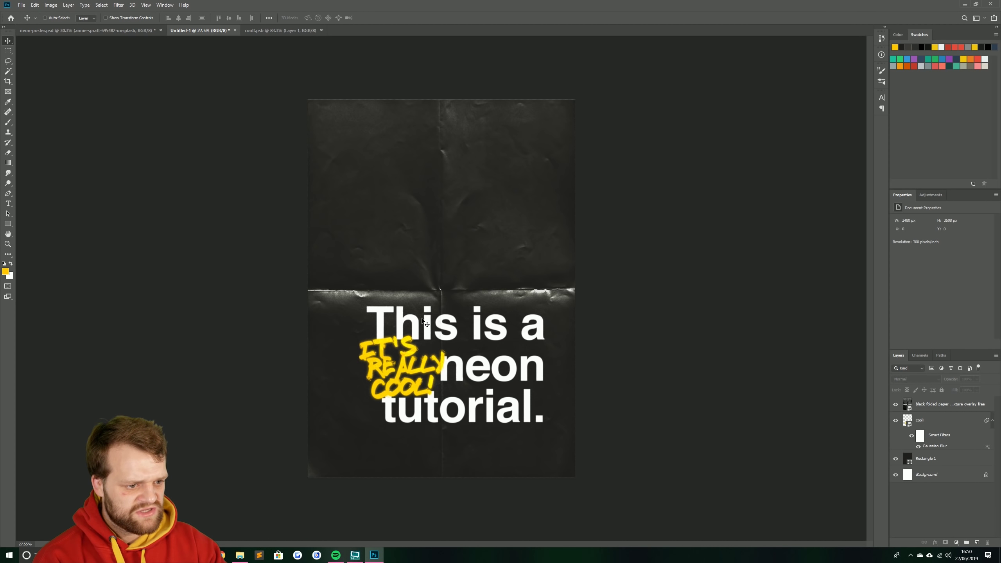
Step: Change the Rectangle 1 background shape's fill to a dark colour
{"action": "left_click", "coordinate": [922, 458]}
{"action": "left_click", "coordinate": [8, 223]}
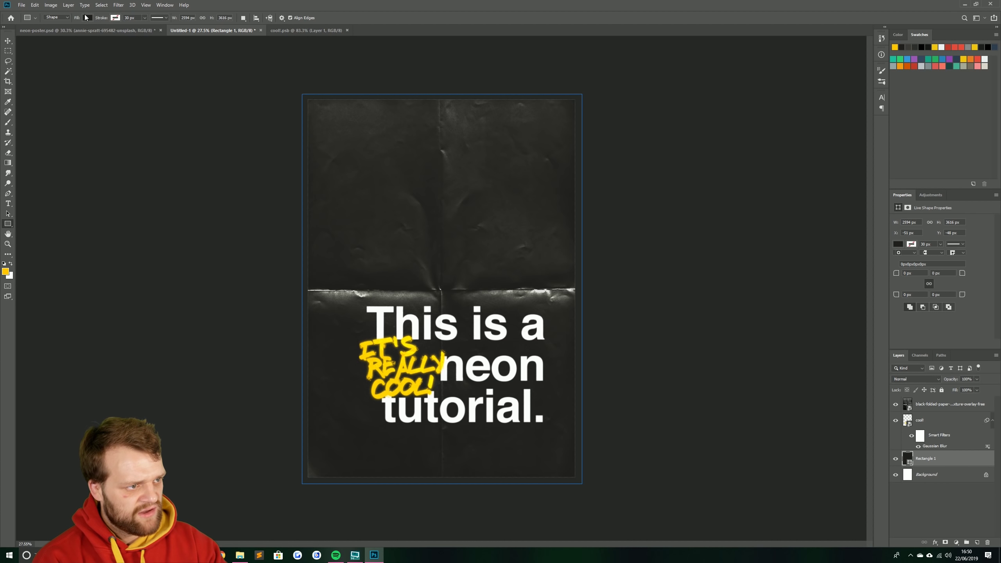
{"action": "left_click", "coordinate": [88, 17]}
{"action": "left_click", "coordinate": [124, 32]}
{"action": "left_click", "coordinate": [440, 322]}
{"action": "key", "text": "Return"}
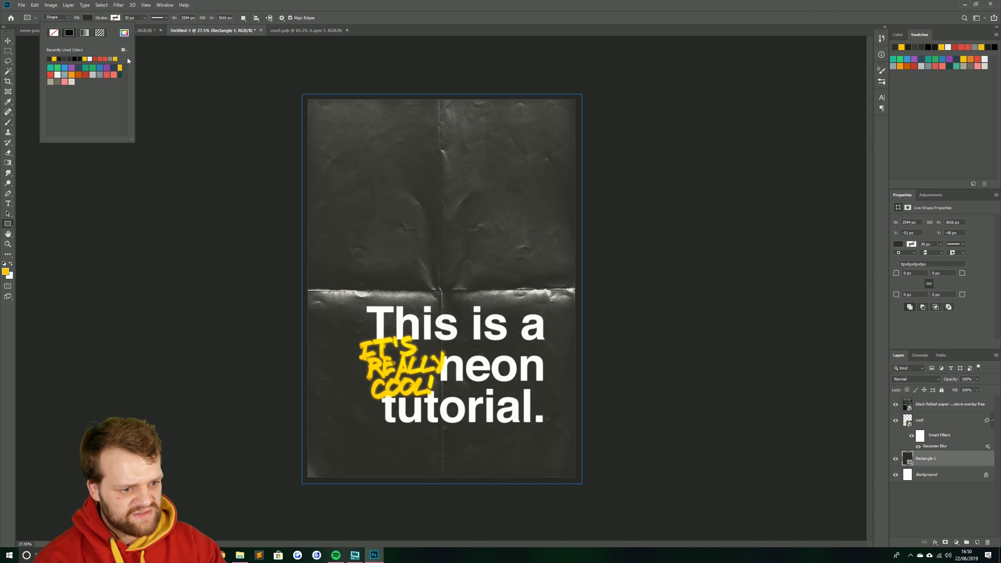
{"action": "key", "text": "Return"}
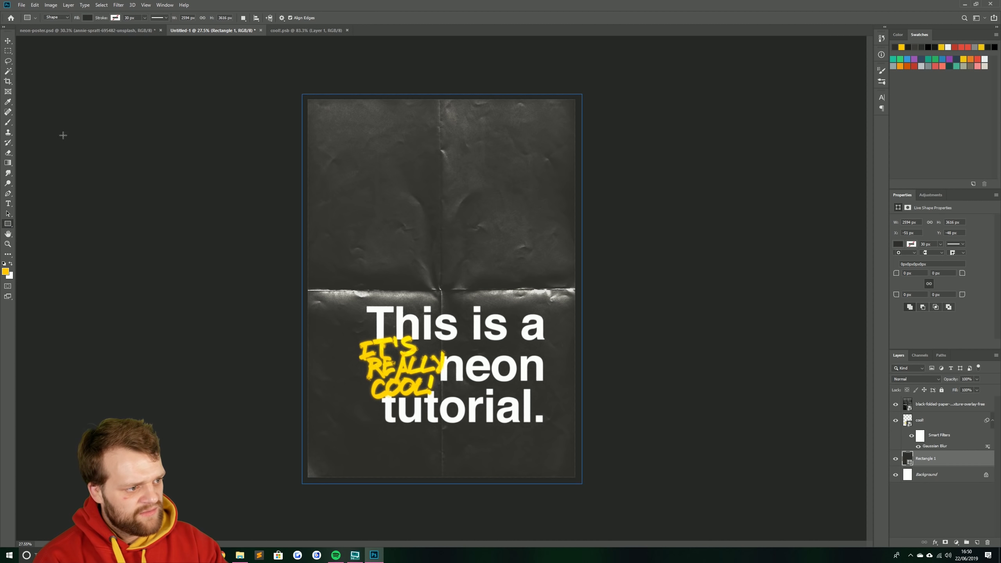
{"action": "left_click", "coordinate": [923, 508]}
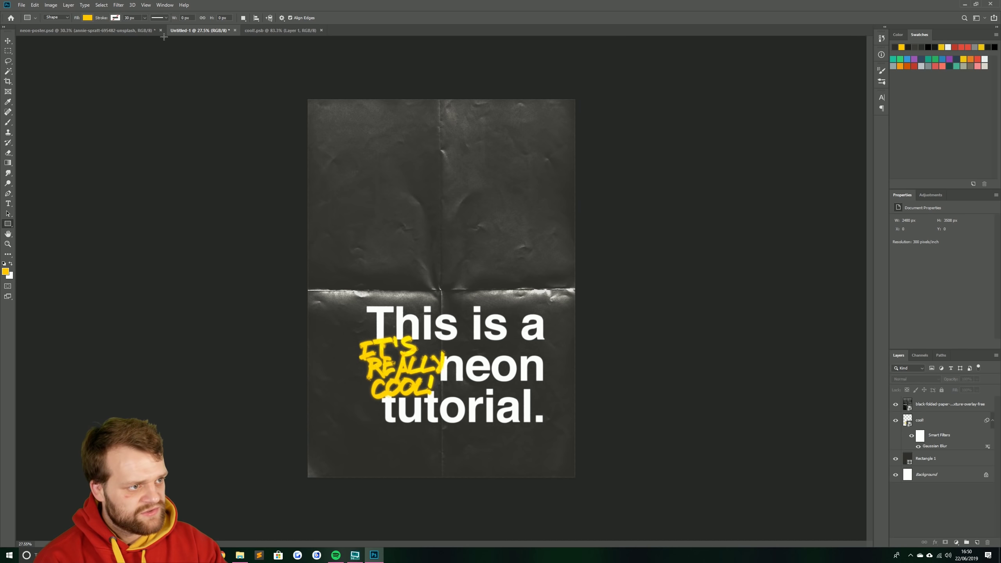
Step: Draw a #ffffff white rectangle over the poster's lower half
{"action": "left_click", "coordinate": [87, 18]}
{"action": "left_click", "coordinate": [124, 32]}
{"action": "type", "text": "ffffff"}
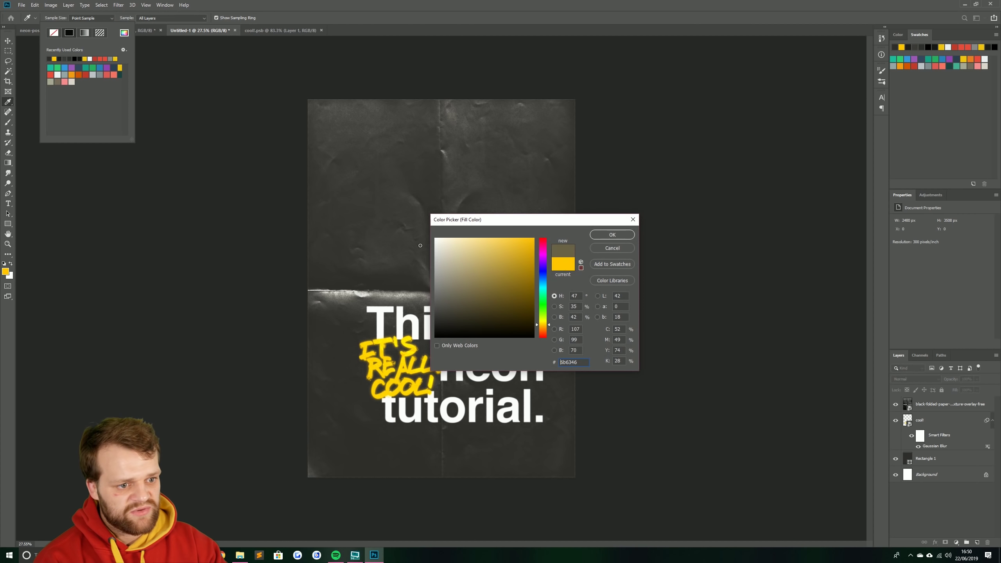
{"action": "key", "text": "Return"}
{"action": "left_click_drag", "start_coordinate": [641, 515], "coordinate": [244, 290]}
{"action": "left_click", "coordinate": [8, 41]}
Step: Convert the white rectangle to a smart object and apply a 9.6-pixel Gaussian Blur
{"action": "left_click", "coordinate": [117, 5]}
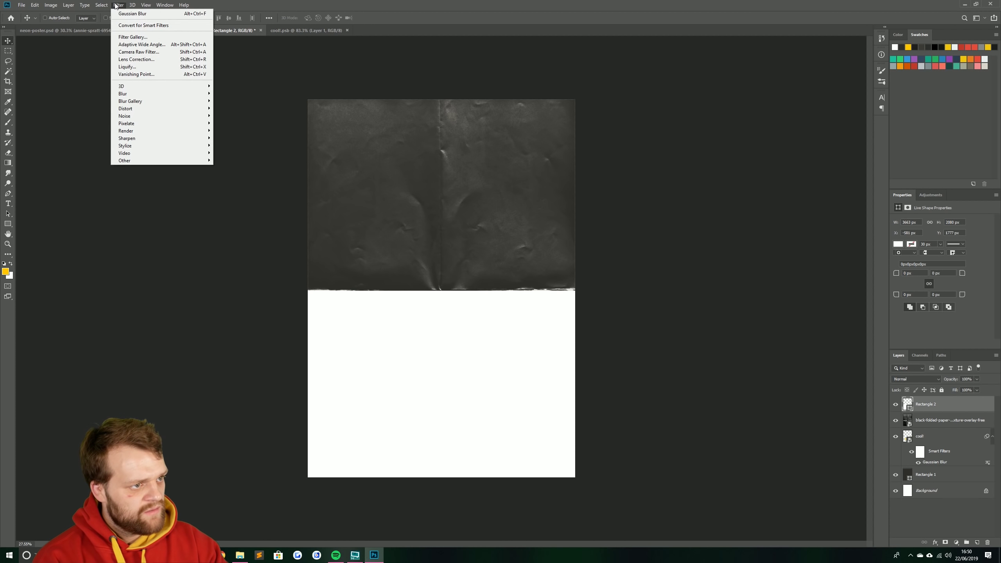
{"action": "mouse_move", "coordinate": [165, 93]}
{"action": "left_click", "coordinate": [228, 122]}
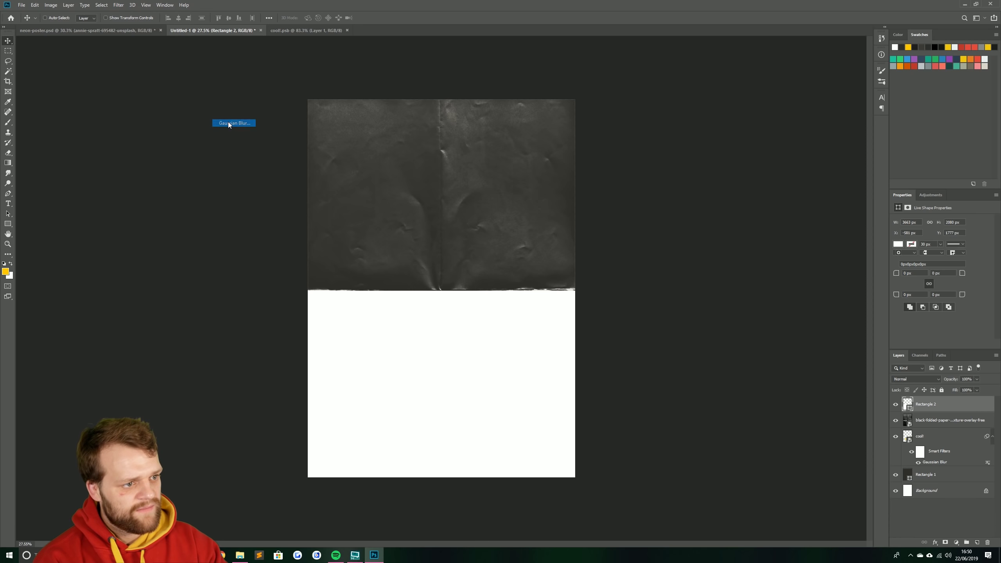
{"action": "left_click", "coordinate": [483, 201]}
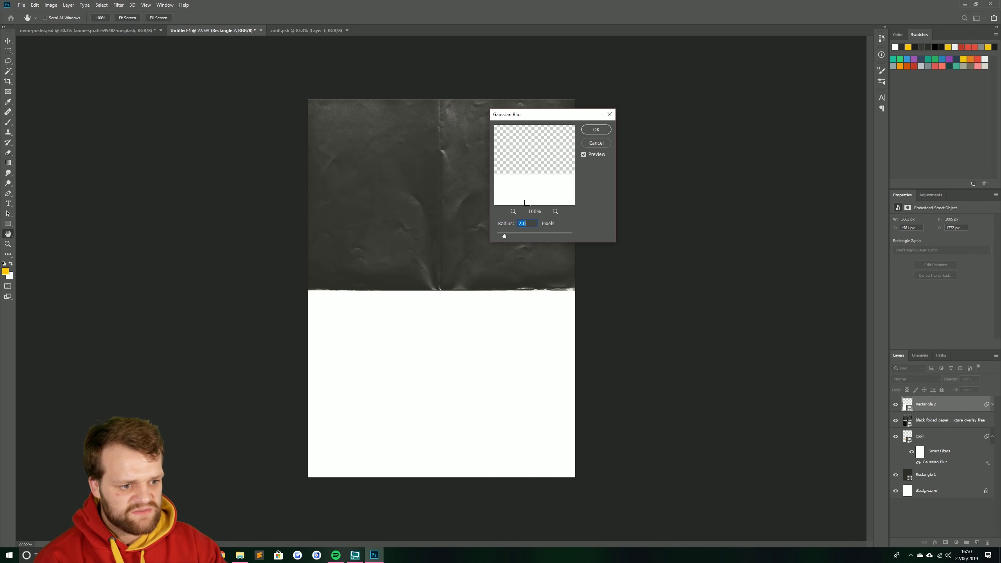
{"action": "left_click", "coordinate": [510, 234]}
{"action": "left_click_drag", "start_coordinate": [515, 233], "coordinate": [521, 236]}
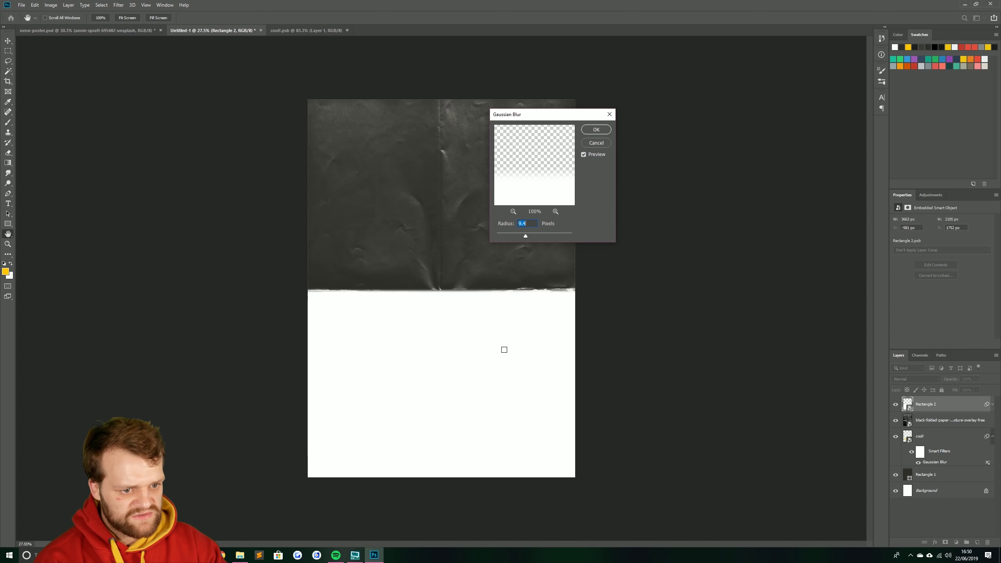
{"action": "left_click", "coordinate": [596, 130]}
Step: Rotate the blurred rectangle very slightly and nudge it a little left
{"action": "left_click_drag", "start_coordinate": [469, 362], "coordinate": [461, 312]}
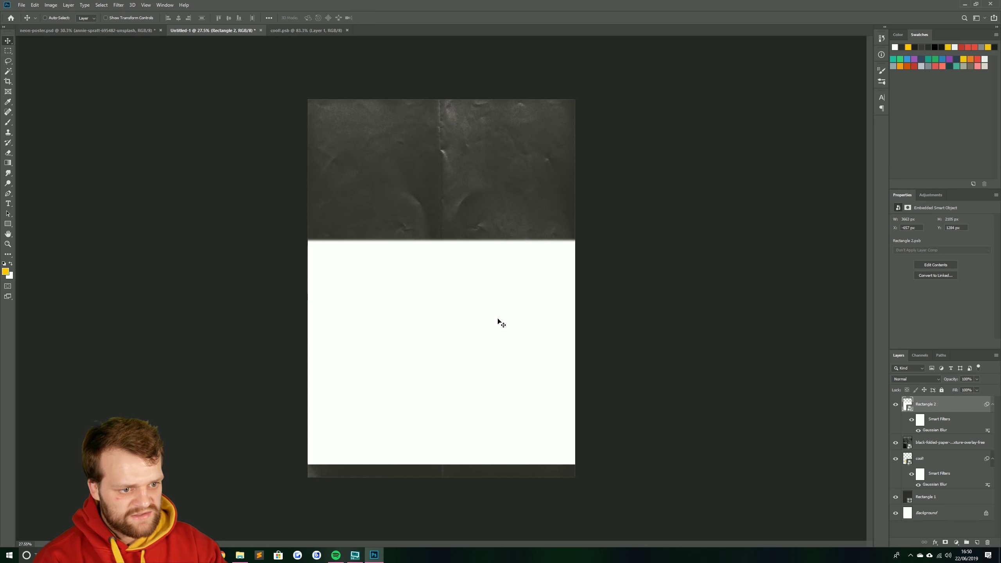
{"action": "key", "text": "ctrl+z"}
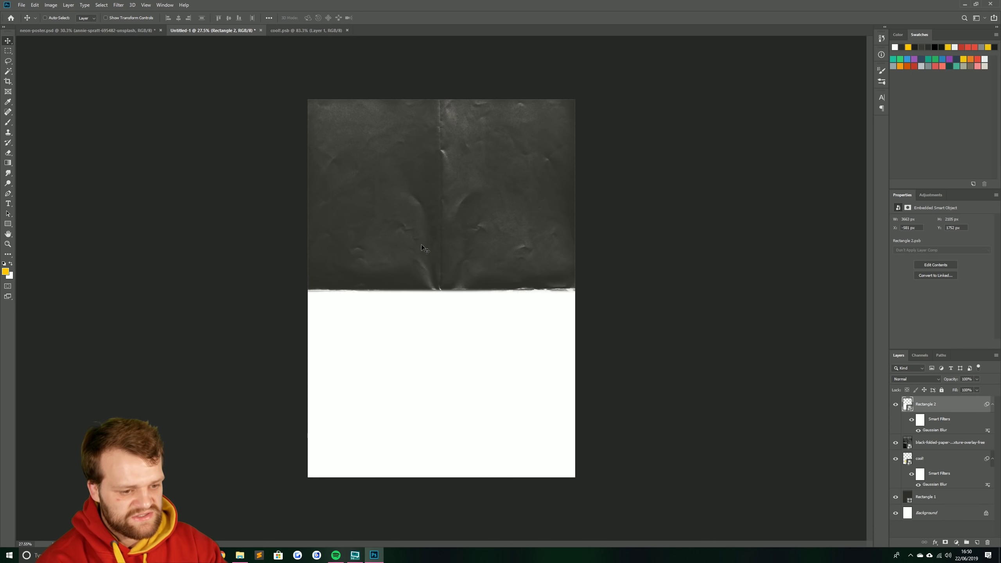
{"action": "key", "text": "ctrl+t"}
{"action": "key", "text": "Return"}
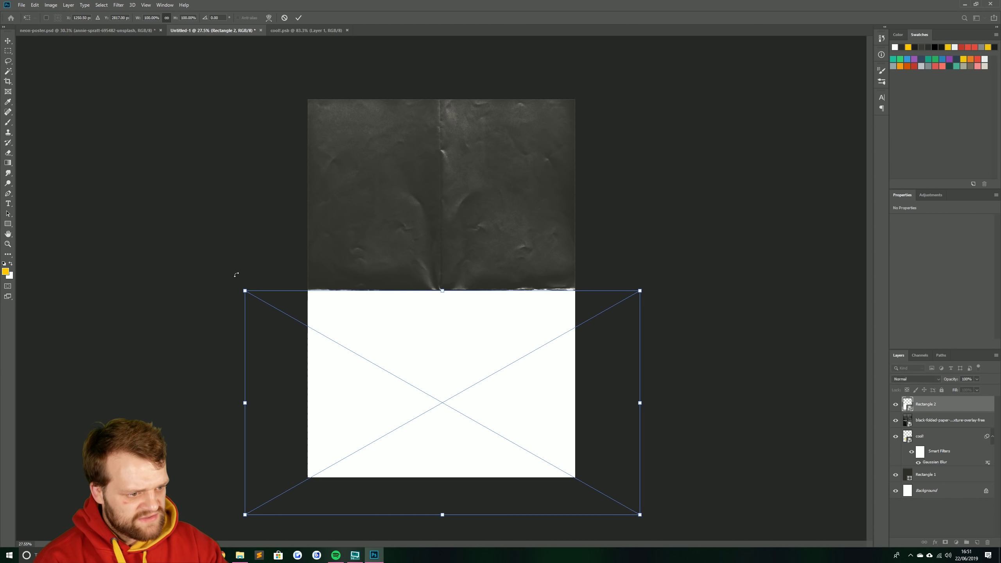
{"action": "left_click_drag", "start_coordinate": [238, 277], "coordinate": [232, 275]}
{"action": "key", "text": "Return"}
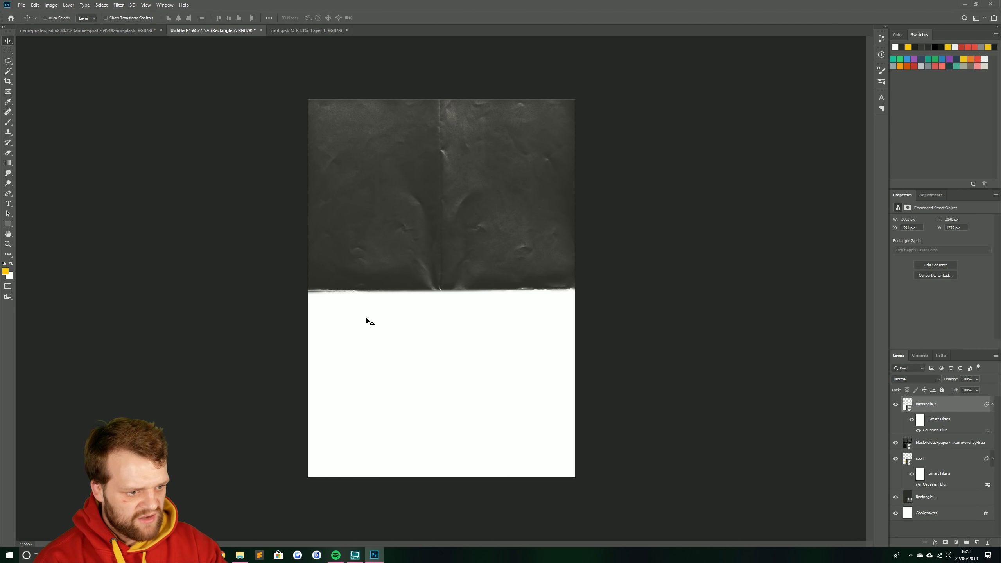
{"action": "left_click_drag", "start_coordinate": [353, 324], "coordinate": [353, 324]}
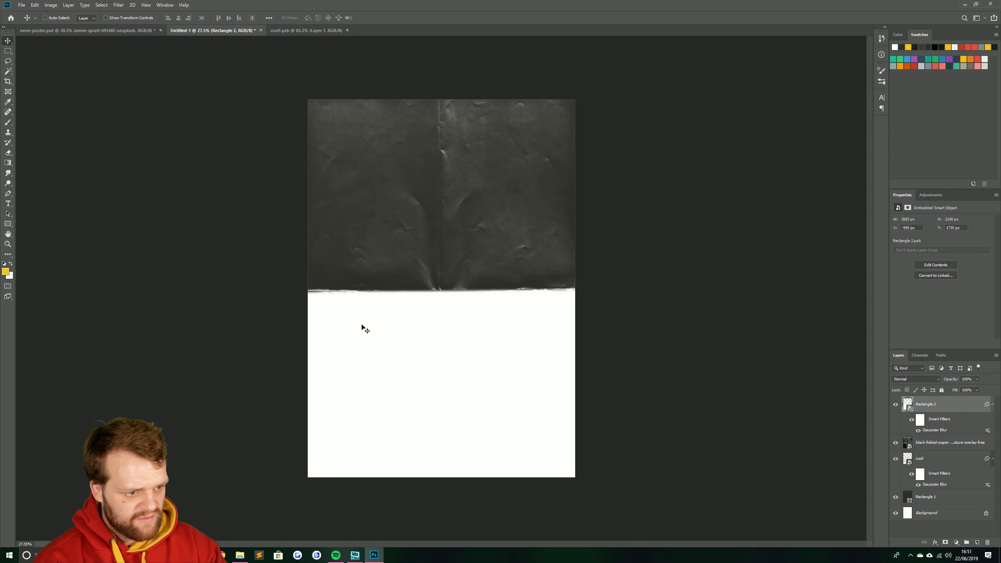
{"action": "left_click", "coordinate": [921, 380]}
Step: Set the blurred rectangle to Screen blending at roughly 9–11% opacity
{"action": "left_click", "coordinate": [942, 404]}
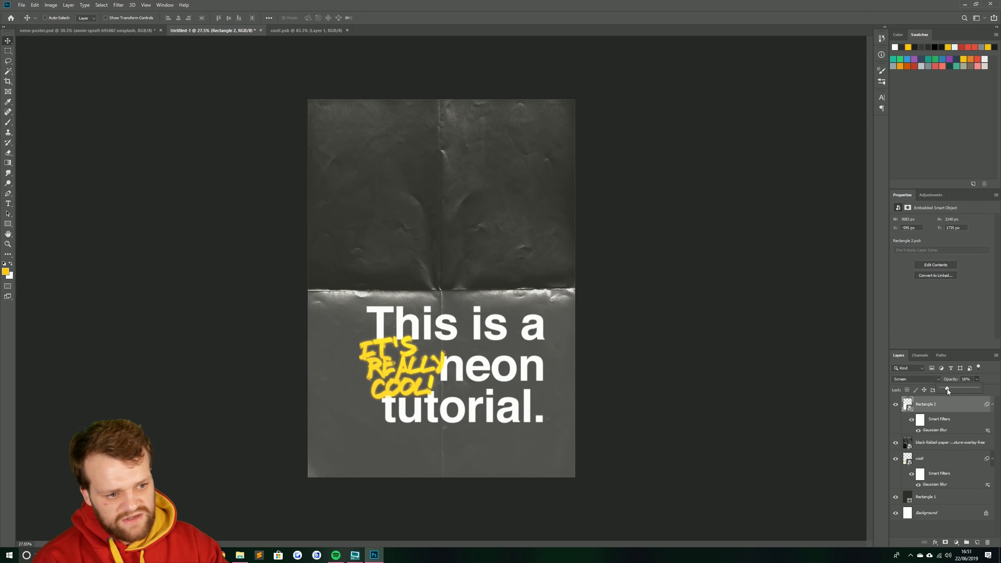
{"action": "left_click_drag", "start_coordinate": [947, 389], "coordinate": [946, 389]}
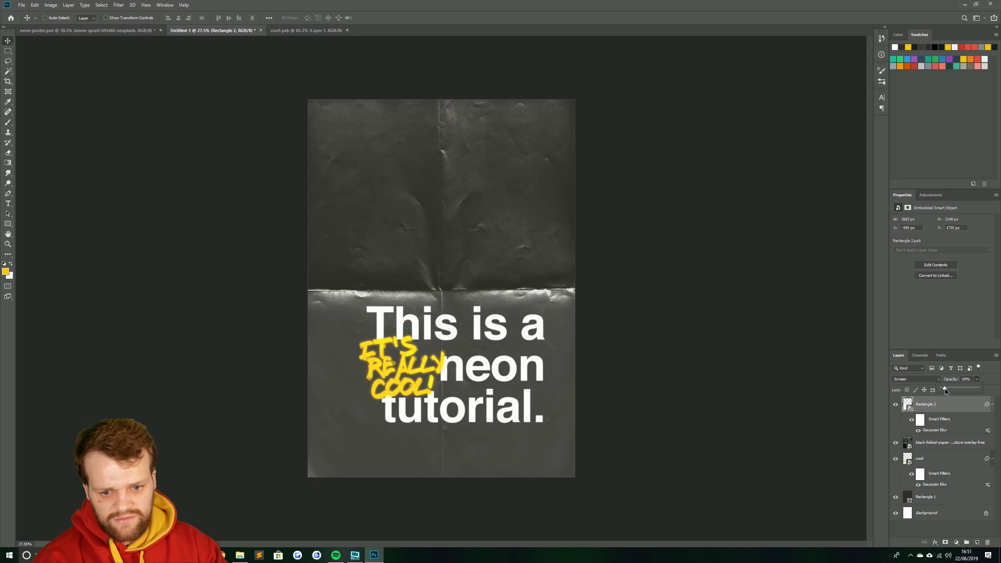
{"action": "left_click", "coordinate": [896, 405]}
{"action": "left_click", "coordinate": [897, 405]}
{"action": "left_click", "coordinate": [896, 405]}
{"action": "left_click", "coordinate": [896, 404]}
Step: Try rotating the sheen 180° into the upper half, then undo it
{"action": "key", "text": "ctrl+t"}
{"action": "key", "text": "Return"}
{"action": "left_click_drag", "start_coordinate": [247, 281], "coordinate": [631, 521]}
{"action": "left_click_drag", "start_coordinate": [441, 418], "coordinate": [437, 199]}
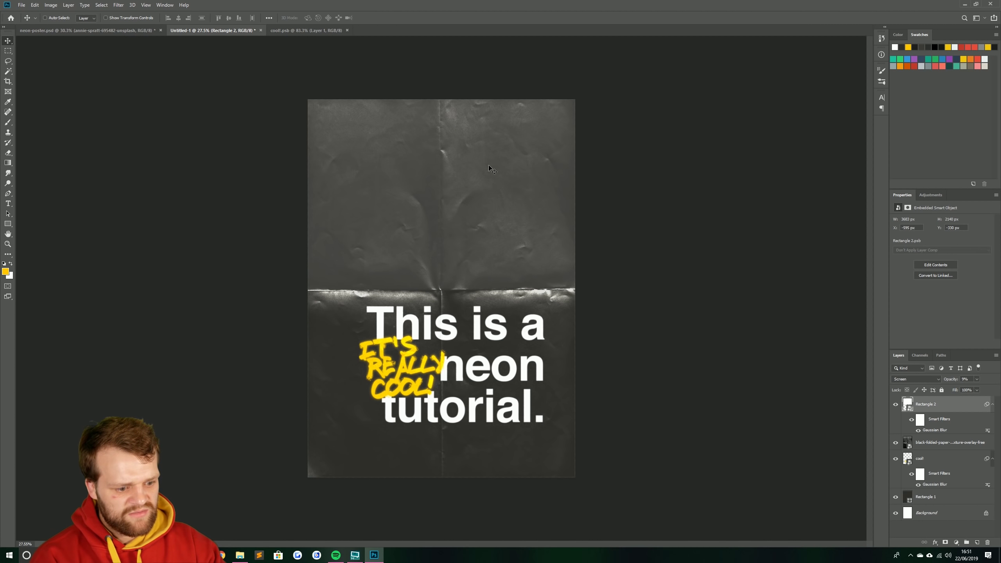
{"action": "key", "text": "ctrl+z"}
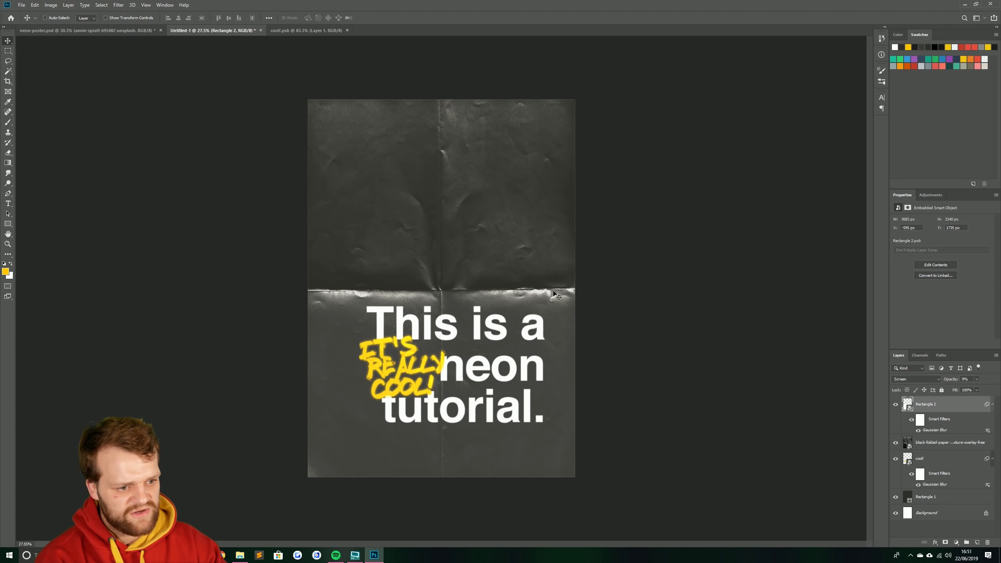
Step: Compare the sheen below the cool! layer, then return it hidden to the top of the stack
{"action": "left_click_drag", "start_coordinate": [922, 406], "coordinate": [933, 493]}
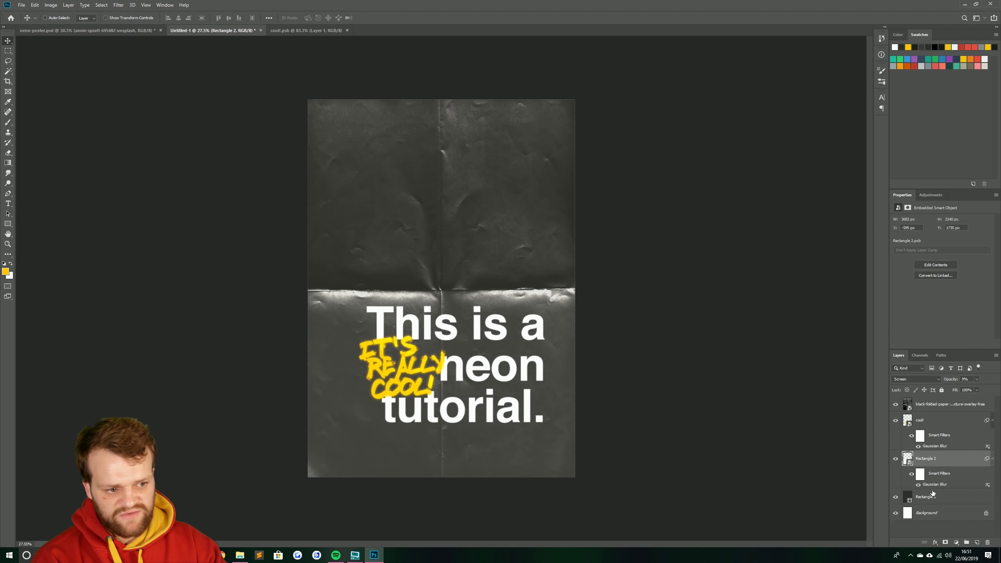
{"action": "left_click", "coordinate": [930, 405]}
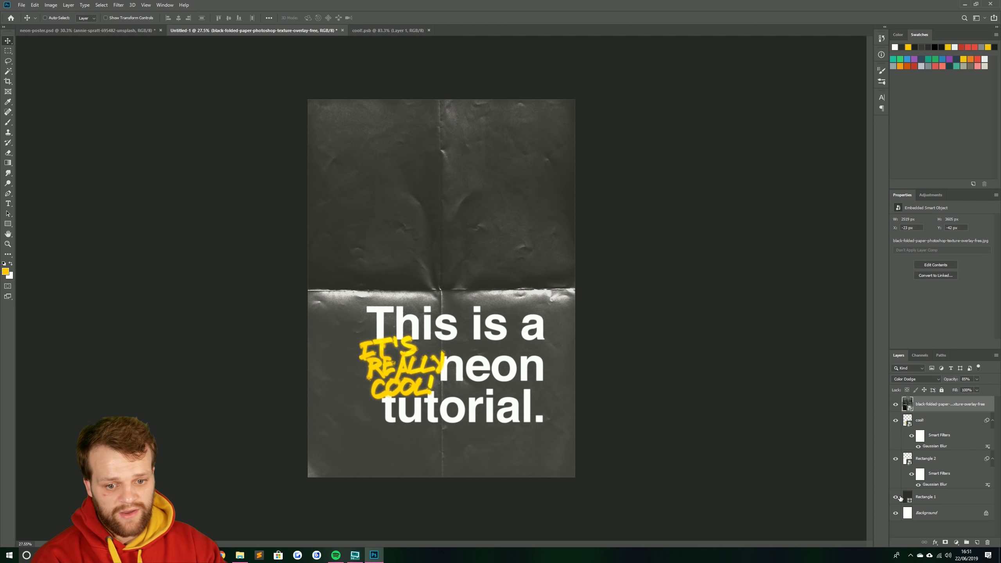
{"action": "left_click", "coordinate": [899, 461]}
{"action": "left_click", "coordinate": [897, 460]}
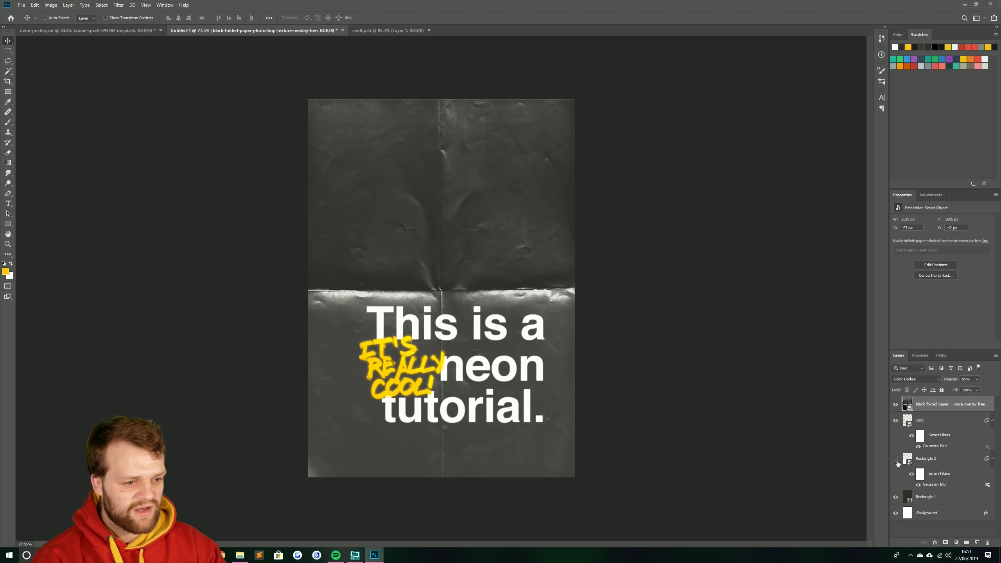
{"action": "left_click", "coordinate": [897, 461]}
{"action": "left_click", "coordinate": [898, 460]}
{"action": "left_click", "coordinate": [898, 461]}
{"action": "left_click_drag", "start_coordinate": [918, 459], "coordinate": [926, 403]}
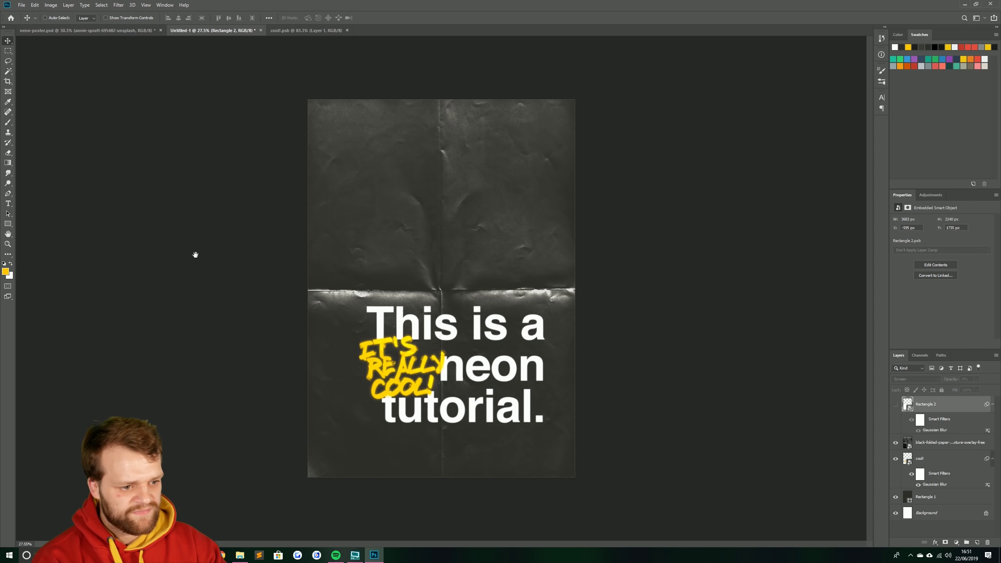
{"action": "scroll", "coordinate": [372, 379], "scroll_direction": "up", "scroll_amount": 3}
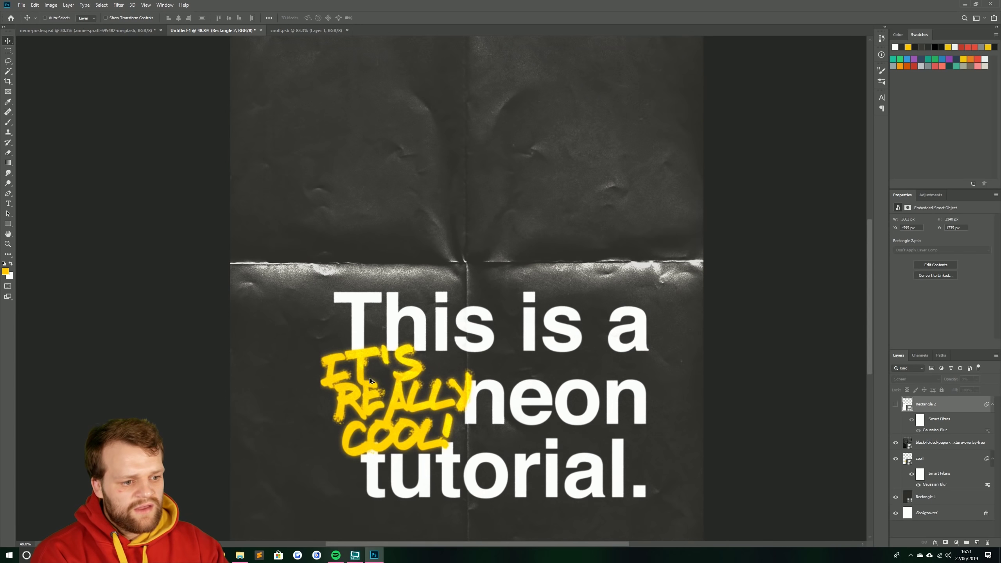
{"action": "scroll", "coordinate": [372, 378], "scroll_direction": "up", "scroll_amount": 3}
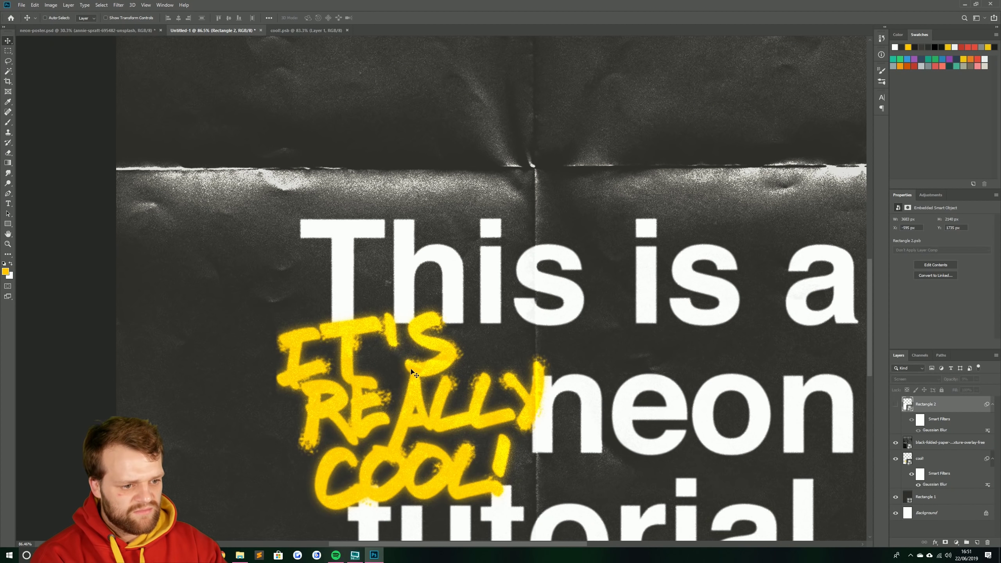
{"action": "scroll", "coordinate": [461, 363], "scroll_direction": "down", "scroll_amount": 2}
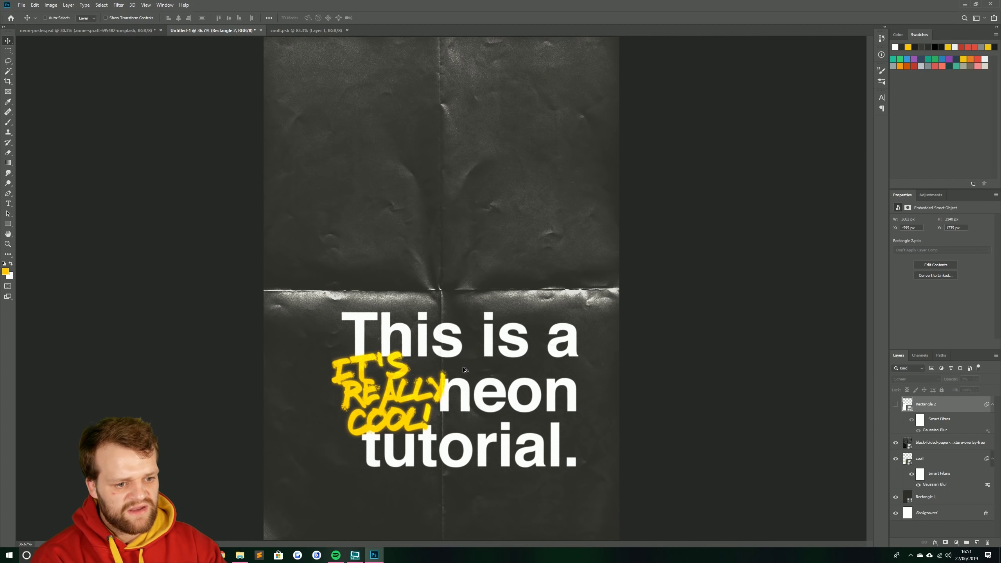
{"action": "scroll", "coordinate": [458, 362], "scroll_direction": "up", "scroll_amount": 4}
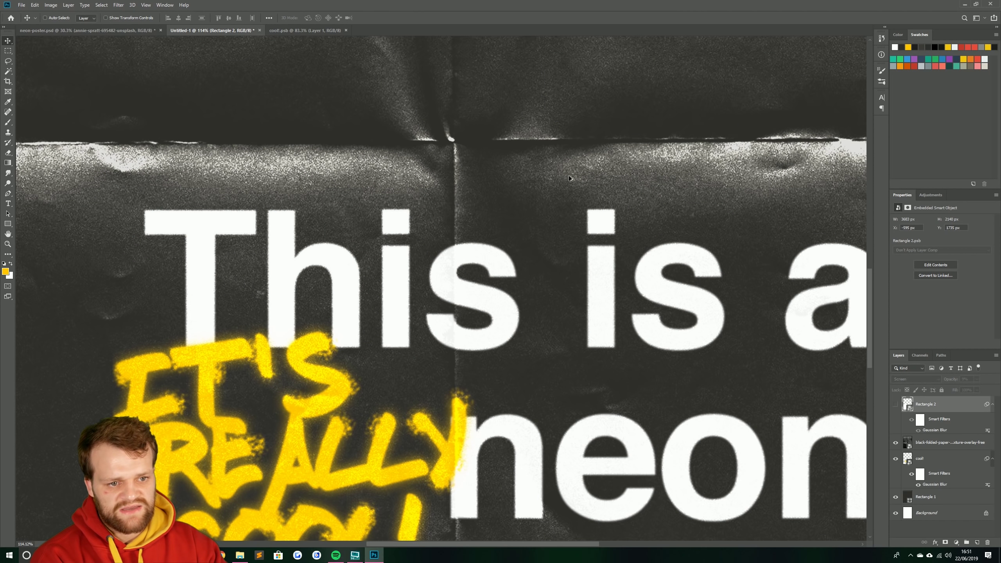
{"action": "scroll", "coordinate": [464, 257], "scroll_direction": "down", "scroll_amount": 5}
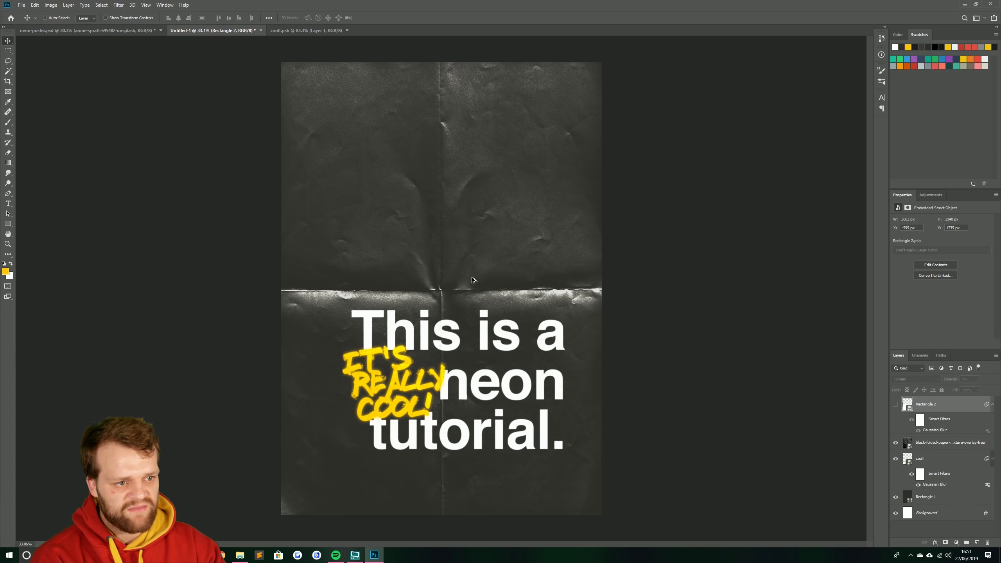
Step: Check the Rectangle 3 layer settings in neon-poster.psd for reference, then return to Untitled-1
{"action": "left_click", "coordinate": [919, 530]}
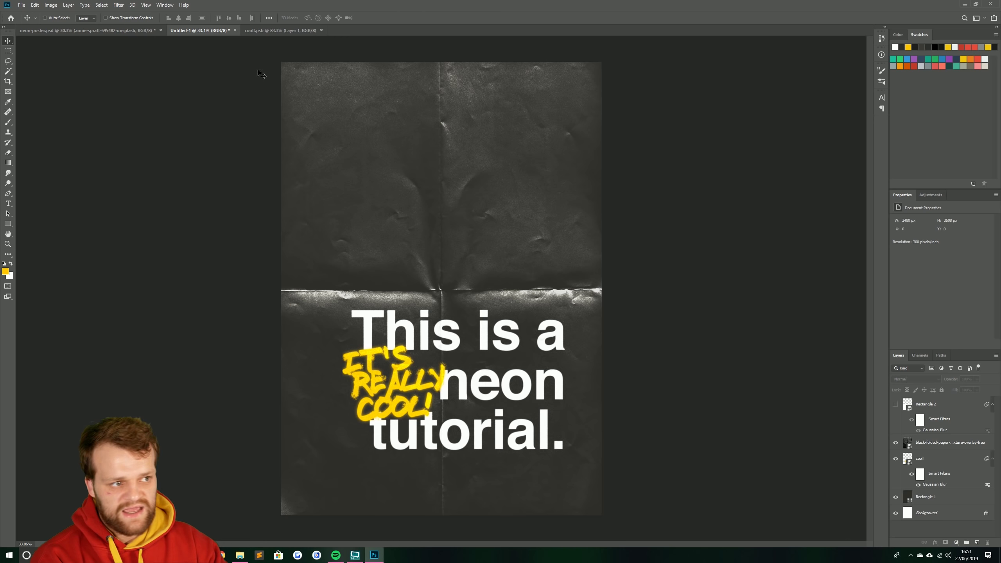
{"action": "left_click", "coordinate": [139, 30]}
{"action": "scroll", "coordinate": [940, 433], "scroll_direction": "up", "scroll_amount": 2}
{"action": "left_click", "coordinate": [926, 406]}
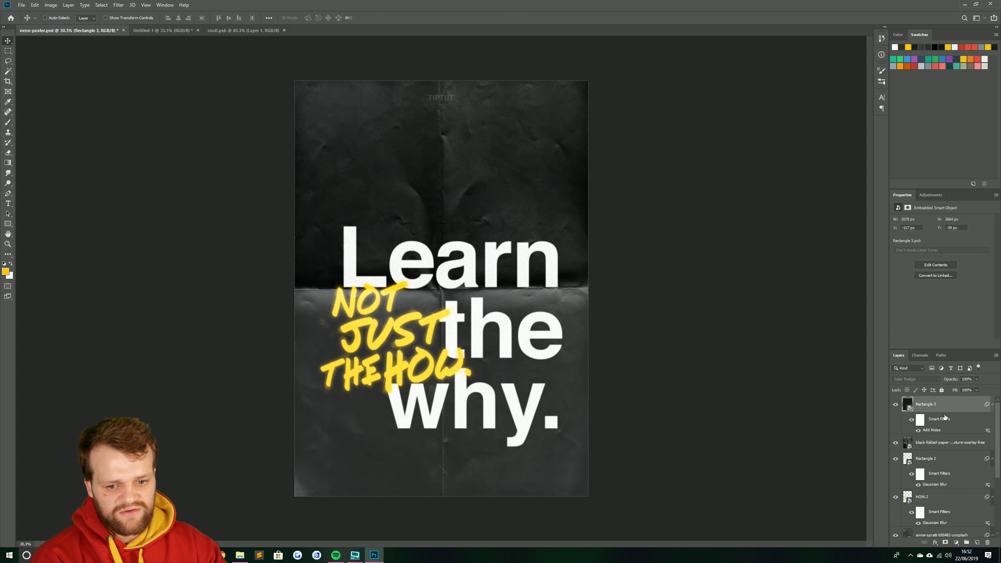
{"action": "left_click", "coordinate": [228, 32]}
{"action": "left_click", "coordinate": [159, 31]}
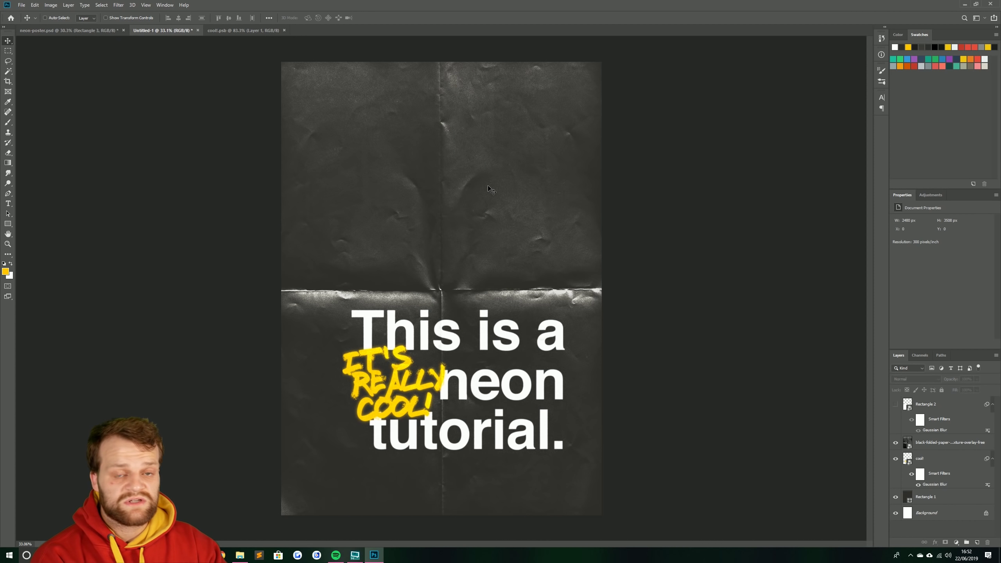
Step: Draw a #000000 black rectangle over the entire poster
{"action": "left_click", "coordinate": [8, 224]}
{"action": "left_click", "coordinate": [88, 17]}
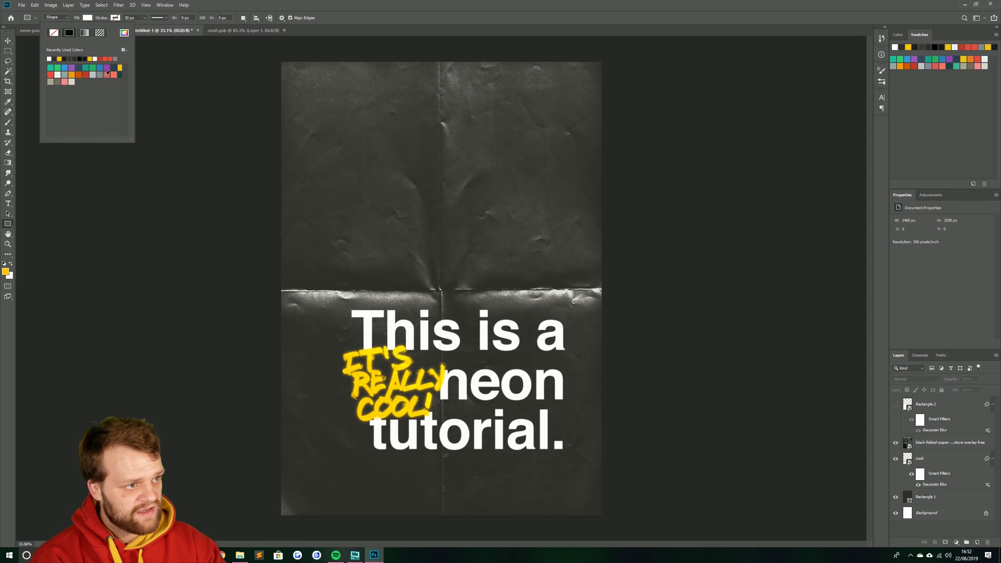
{"action": "left_click", "coordinate": [123, 35]}
{"action": "type", "text": "000000"}
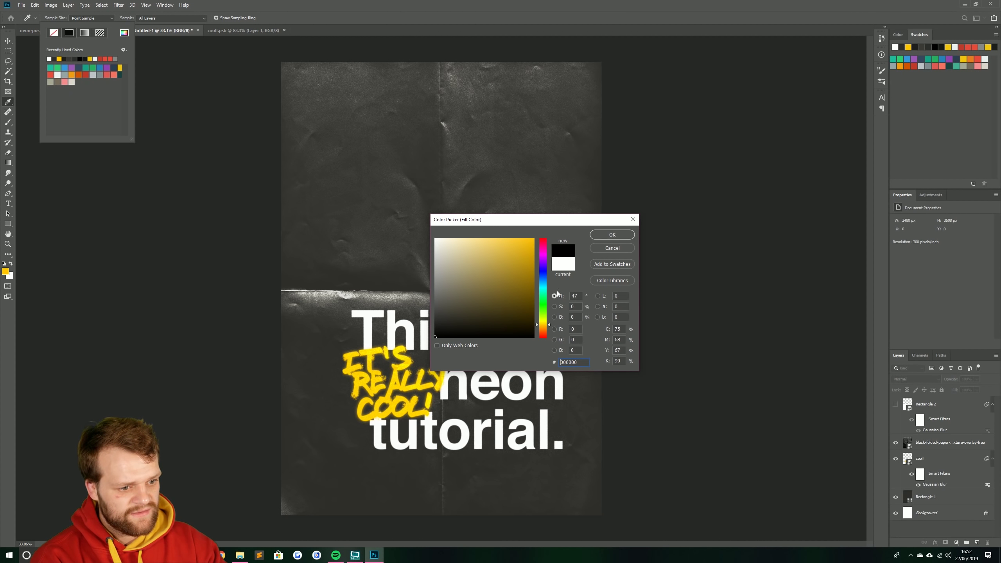
{"action": "left_click", "coordinate": [595, 235]}
{"action": "left_click_drag", "start_coordinate": [613, 55], "coordinate": [260, 528]}
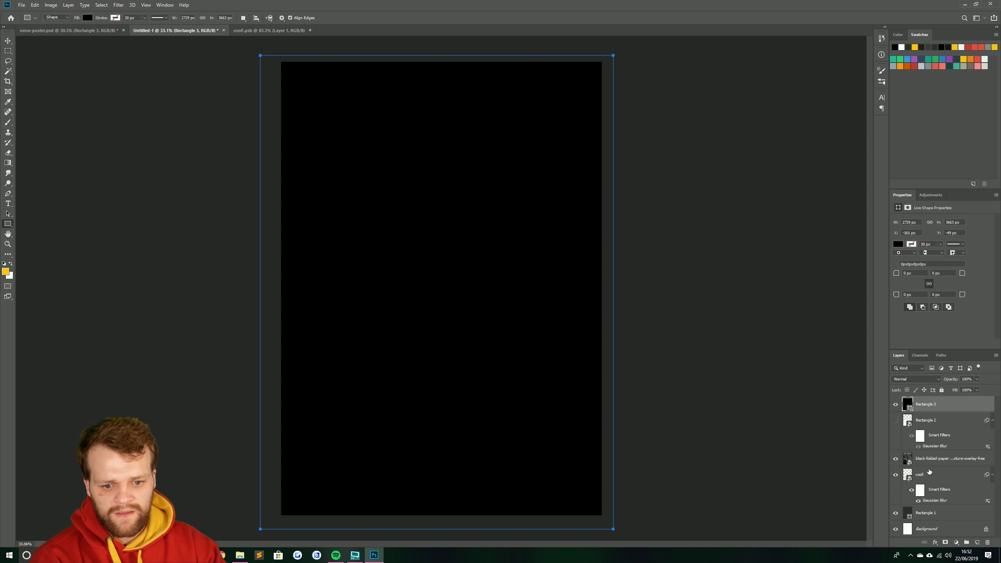
Step: Apply Add Noise at about 20%, Gaussian, monochromatic, to Rectangle 3 as a smart filter
{"action": "left_click", "coordinate": [118, 5]}
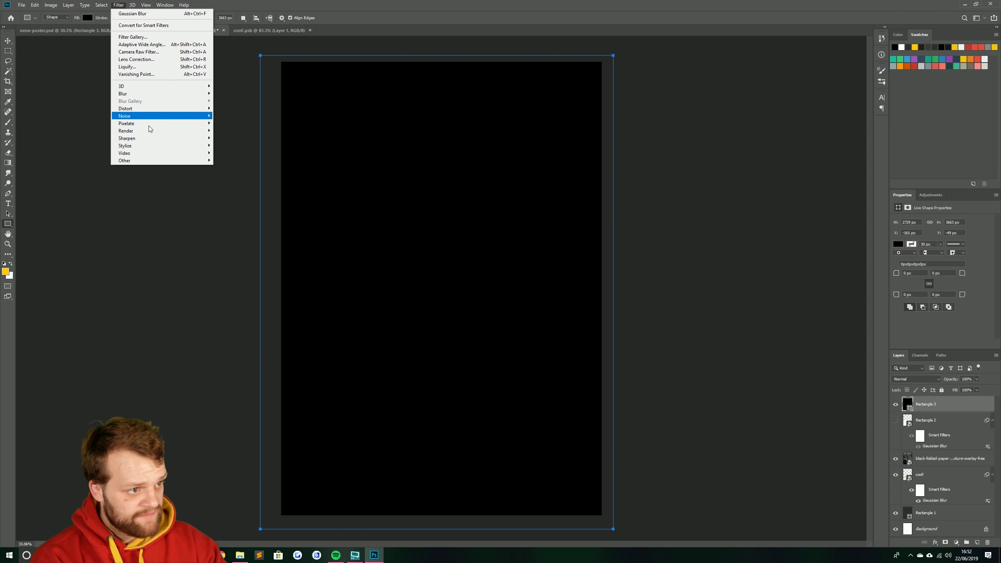
{"action": "left_click", "coordinate": [242, 123]}
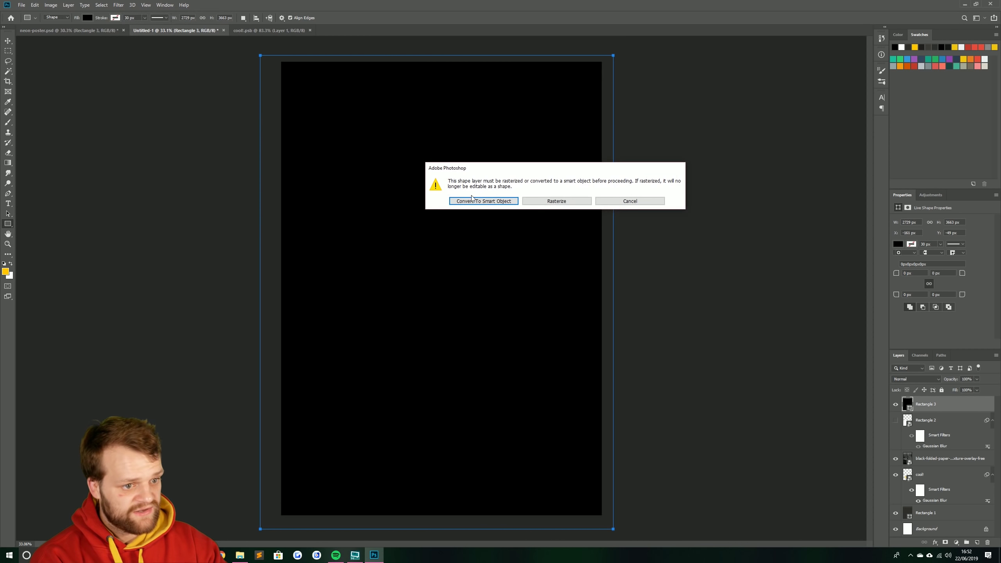
{"action": "left_click", "coordinate": [475, 201]}
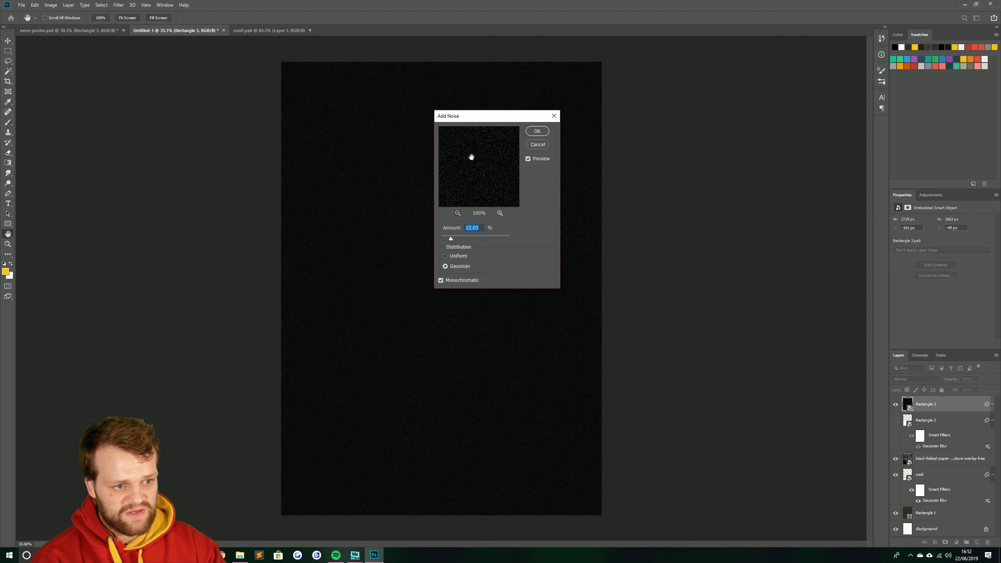
{"action": "left_click", "coordinate": [452, 239]}
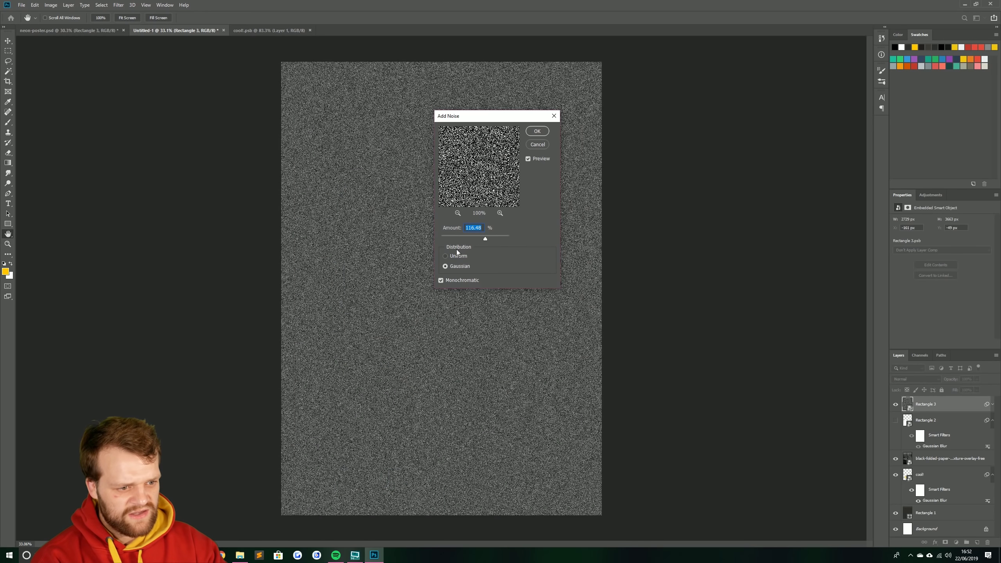
{"action": "left_click", "coordinate": [462, 237]}
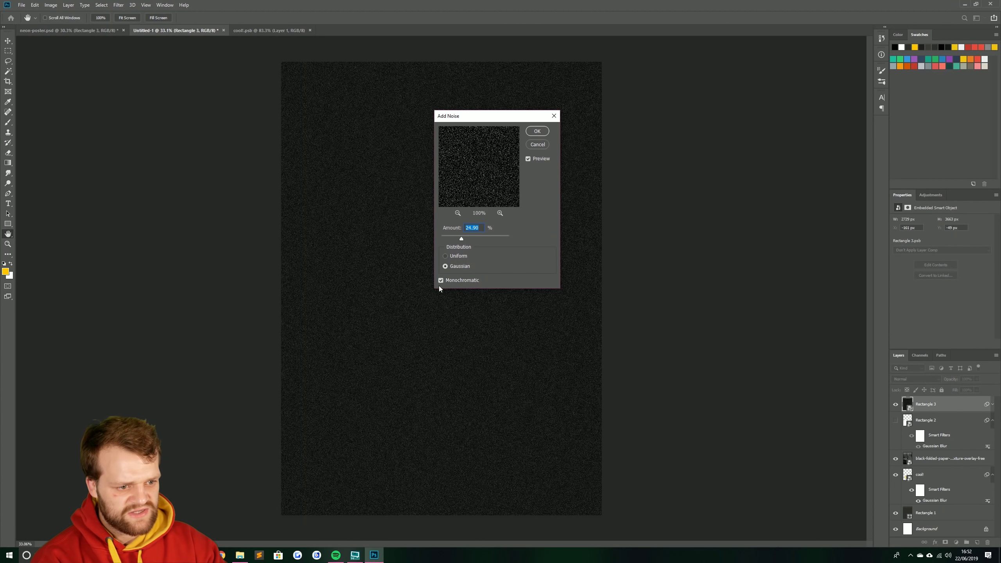
{"action": "left_click", "coordinate": [446, 257]}
{"action": "left_click", "coordinate": [445, 267]}
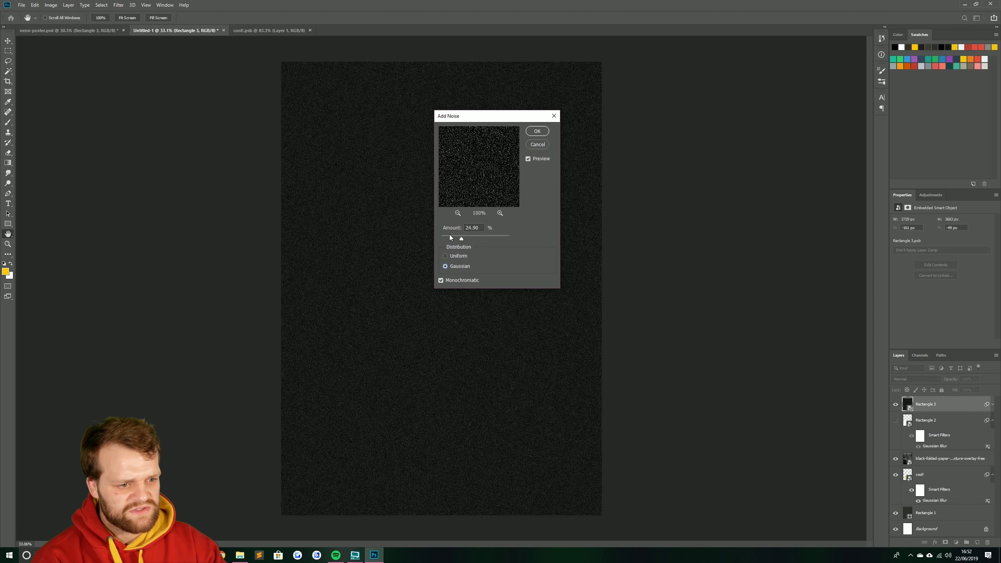
{"action": "left_click", "coordinate": [450, 237]}
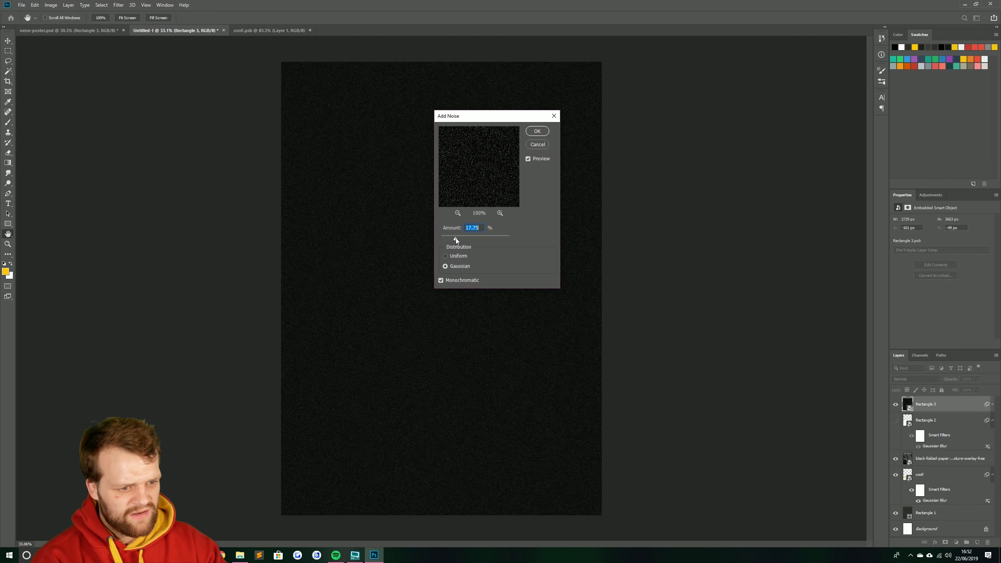
{"action": "left_click_drag", "start_coordinate": [456, 237], "coordinate": [457, 237]}
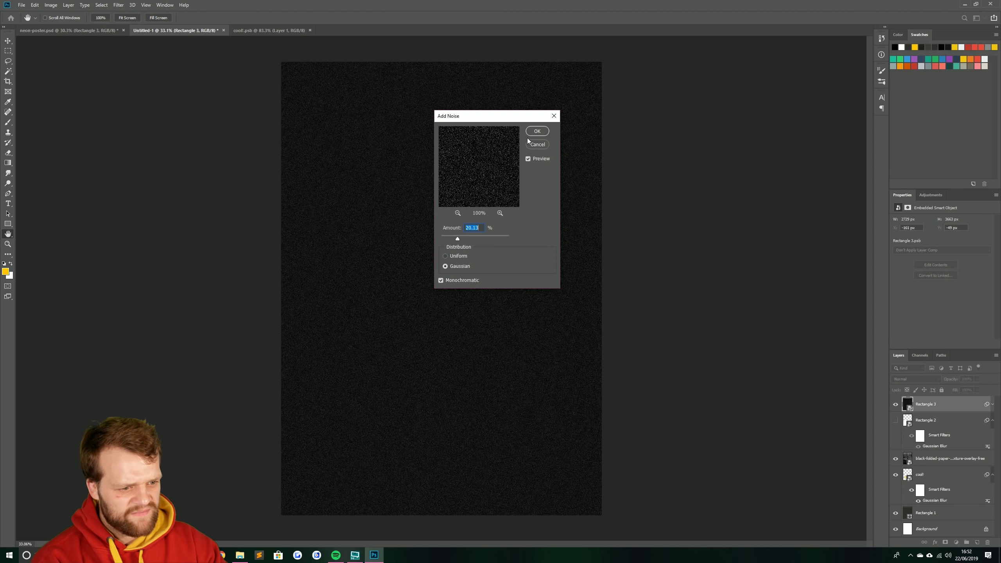
{"action": "key", "text": "Return"}
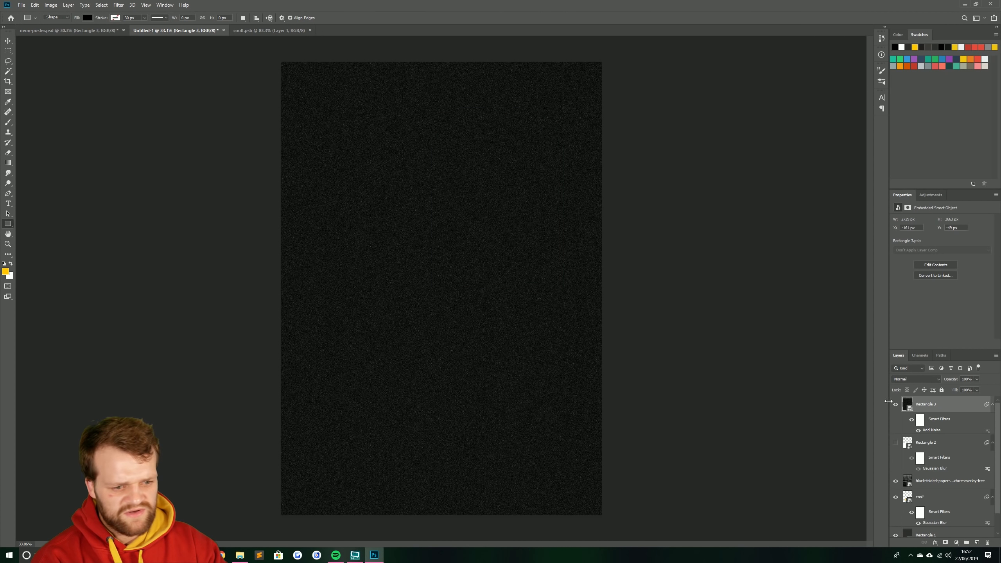
Step: Set the noise layer's blend mode to Color Dodge after trying Lighten
{"action": "left_click", "coordinate": [913, 379]}
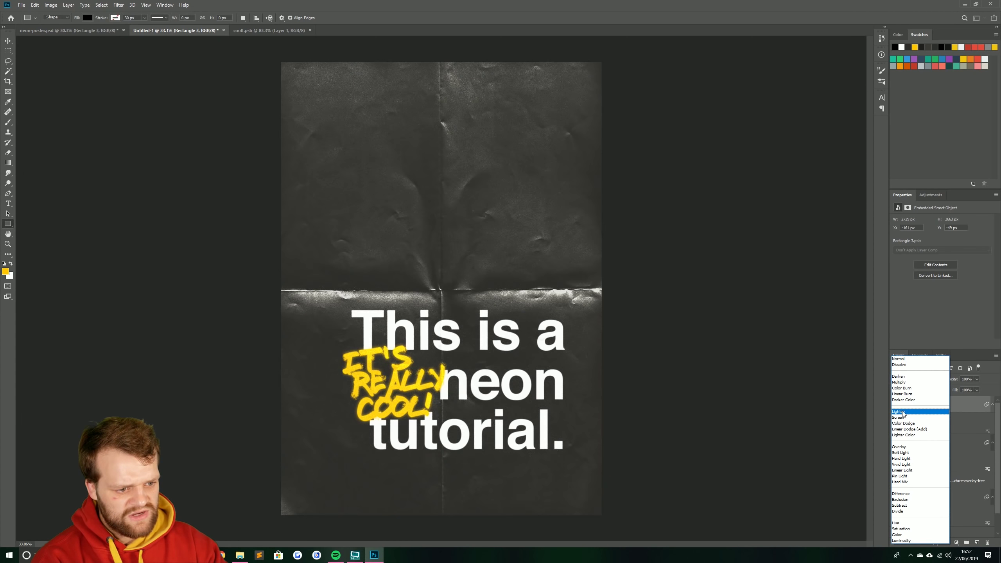
{"action": "left_click", "coordinate": [902, 412]}
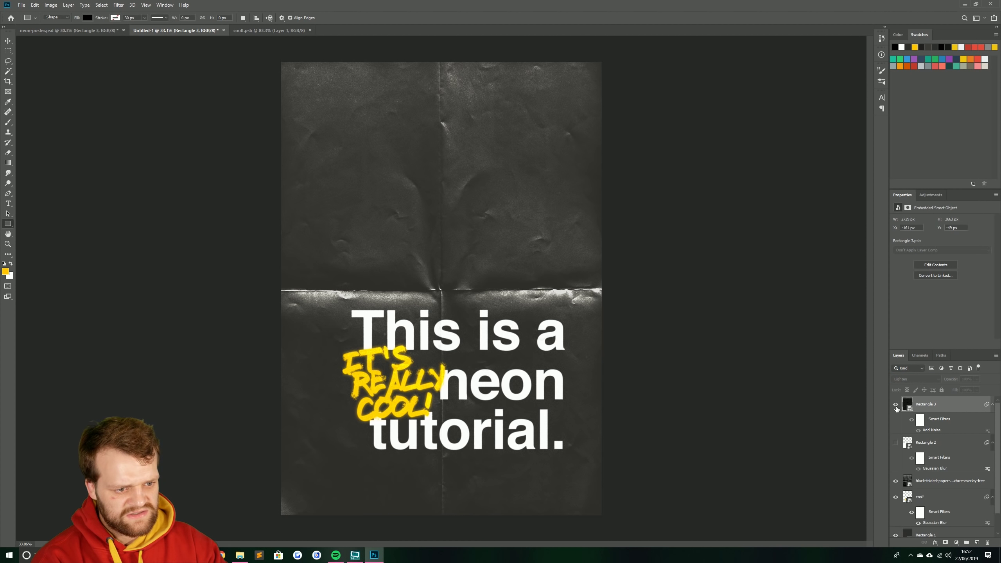
{"action": "left_click", "coordinate": [901, 382]}
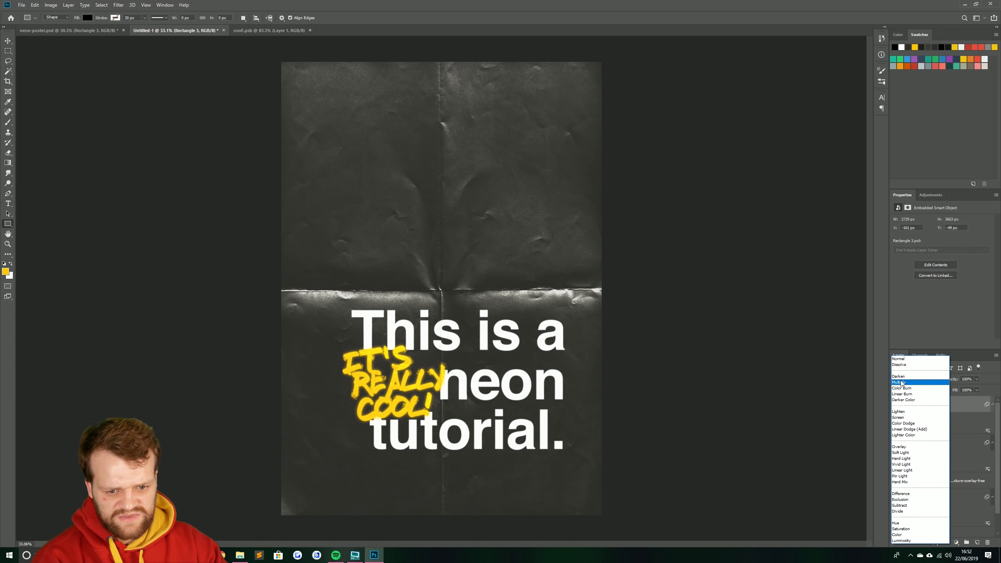
{"action": "left_click", "coordinate": [900, 423]}
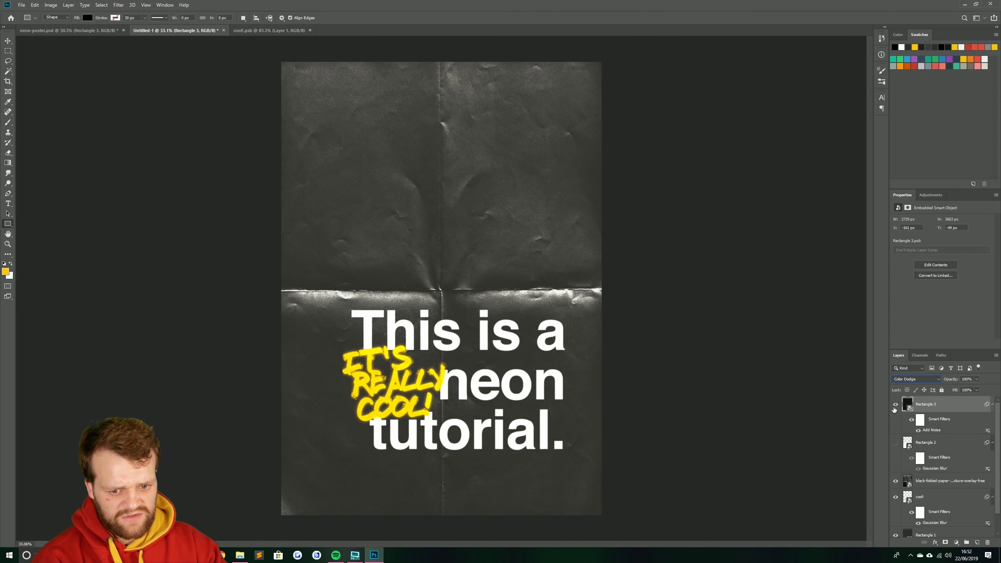
Step: Compare the poster with and without the grain layer, leaving it visible
{"action": "left_click", "coordinate": [894, 405]}
{"action": "left_click", "coordinate": [894, 406]}
{"action": "left_click", "coordinate": [894, 405]}
{"action": "left_click", "coordinate": [894, 404]}
{"action": "scroll", "coordinate": [520, 306], "scroll_direction": "up", "scroll_amount": 8}
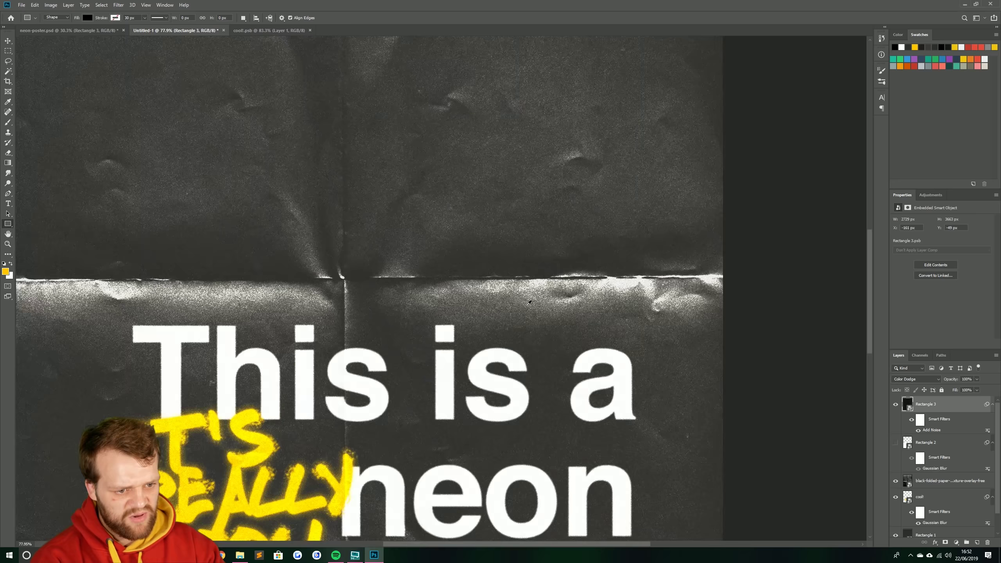
{"action": "left_click", "coordinate": [895, 405]}
{"action": "left_click", "coordinate": [895, 404]}
{"action": "left_click", "coordinate": [895, 405]}
{"action": "left_click", "coordinate": [895, 405]}
{"action": "scroll", "coordinate": [458, 329], "scroll_direction": "down", "scroll_amount": 9}
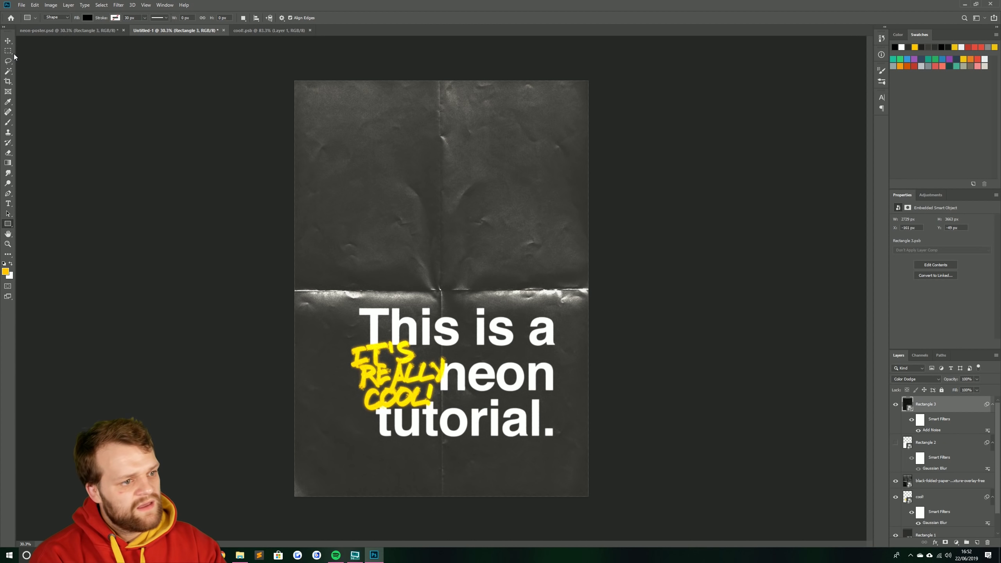
{"action": "left_click", "coordinate": [7, 40]}
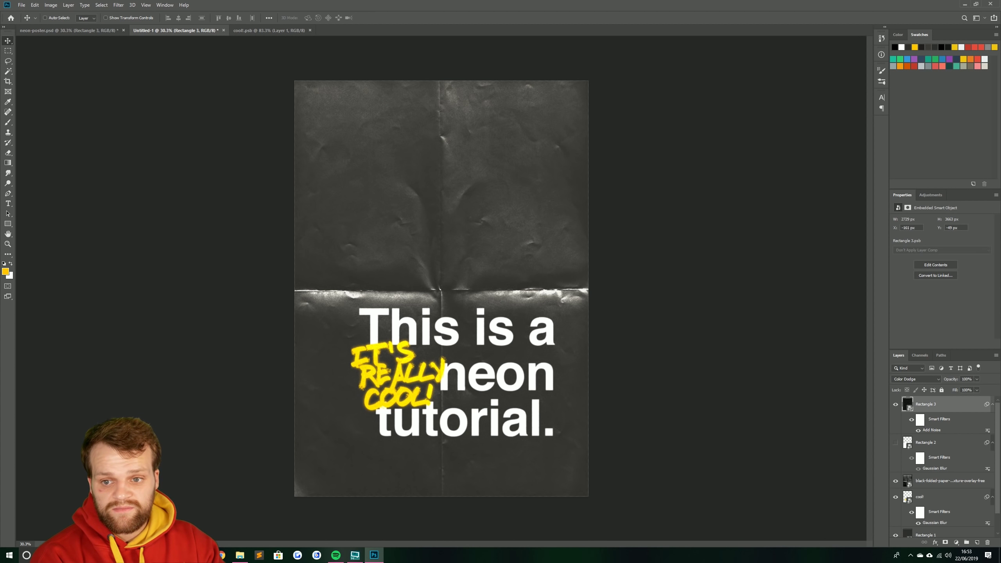
Step: Place the stained paper photo, enlarge it to cover the poster, and move it below Rectangle 2
{"action": "left_click_drag", "start_coordinate": [473, 255], "coordinate": [463, 224]}
{"action": "left_click_drag", "start_coordinate": [292, 91], "coordinate": [284, 75]}
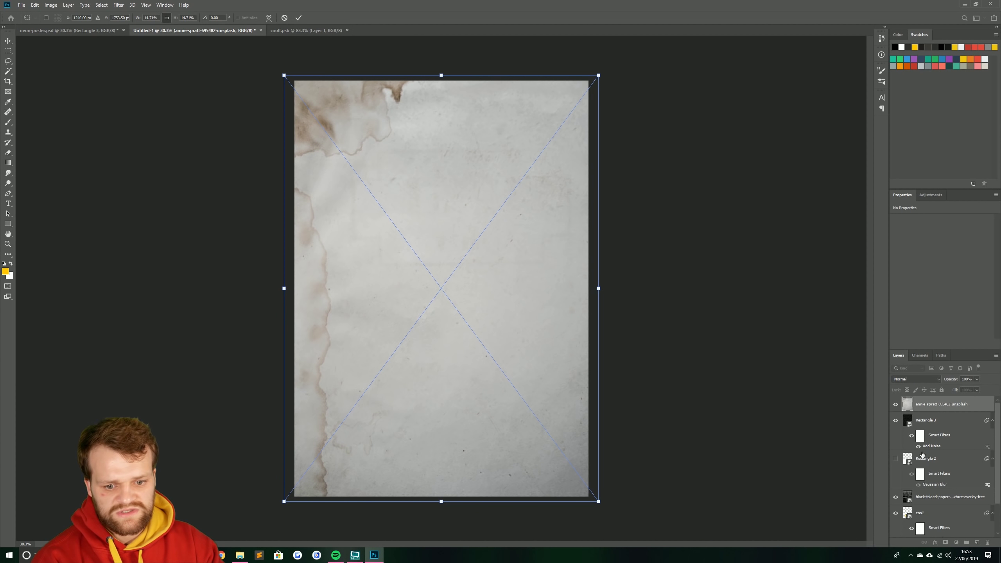
{"action": "key", "text": "Return"}
{"action": "left_click", "coordinate": [895, 497]}
{"action": "left_click_drag", "start_coordinate": [924, 405], "coordinate": [918, 490]}
Step: Invert the stained paper layer and blend it in Soft Light, after briefly trying Color Dodge
{"action": "left_click", "coordinate": [910, 379]}
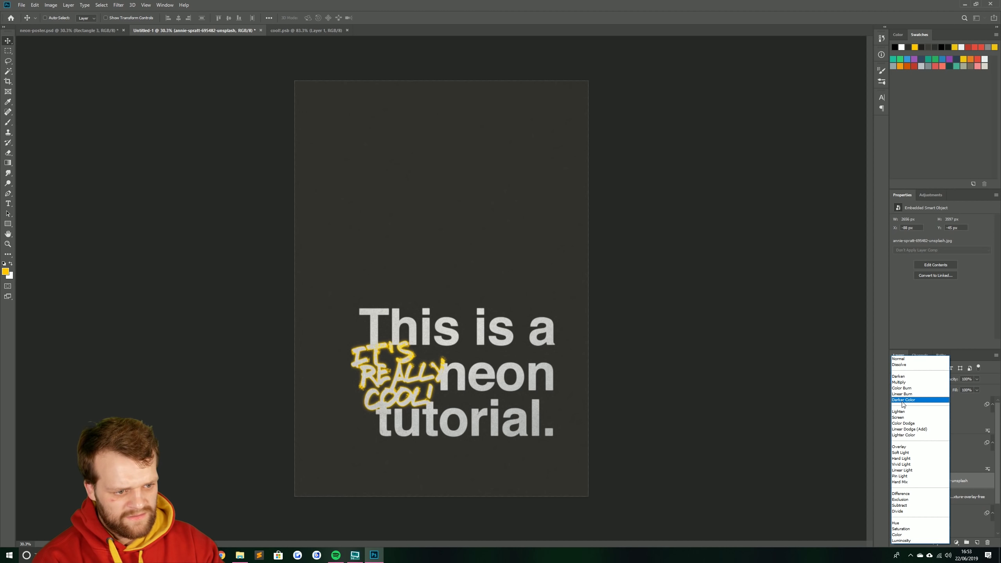
{"action": "left_click", "coordinate": [900, 454]}
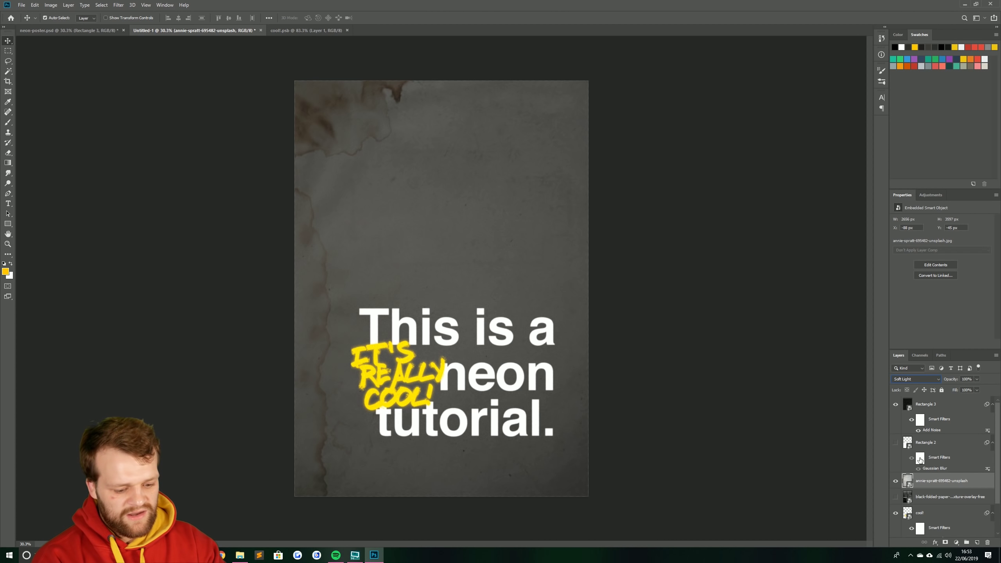
{"action": "key", "text": "ctrl+i"}
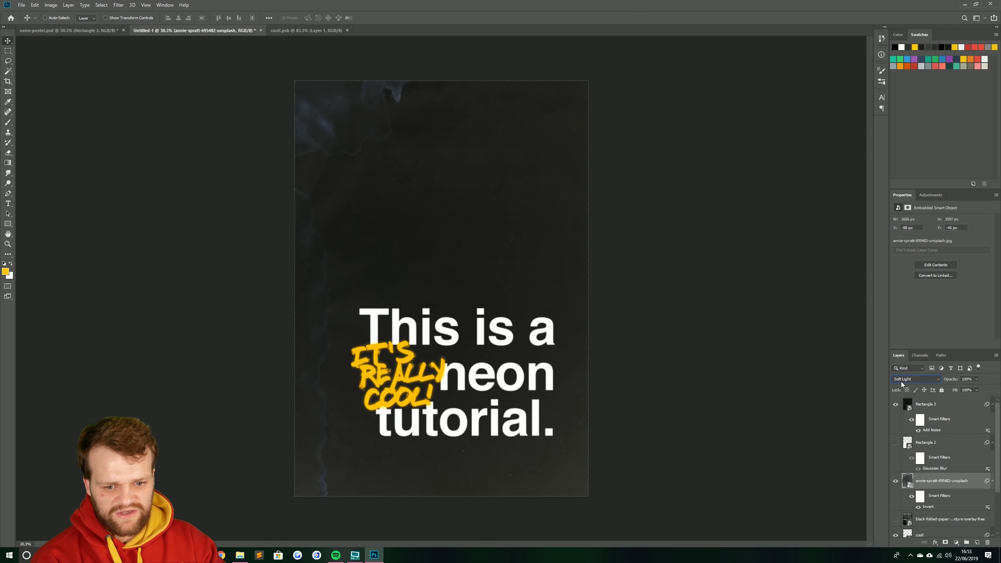
{"action": "left_click", "coordinate": [901, 380]}
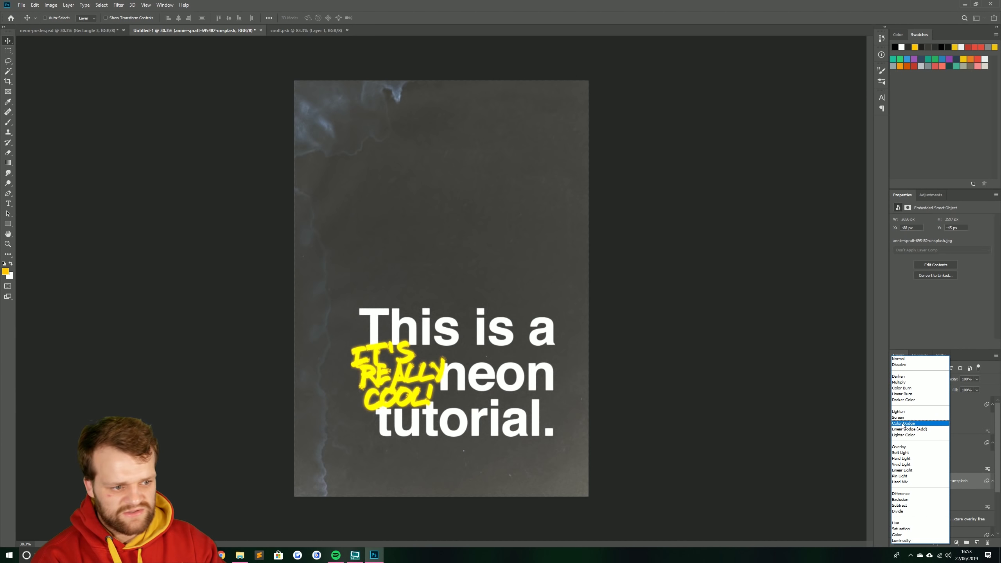
{"action": "left_click", "coordinate": [902, 423]}
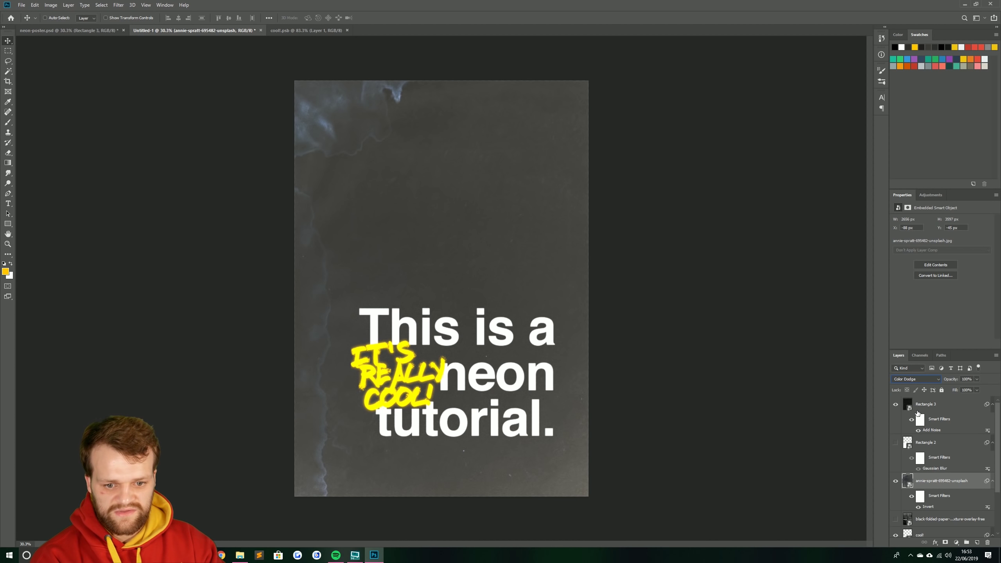
{"action": "left_click", "coordinate": [911, 378]}
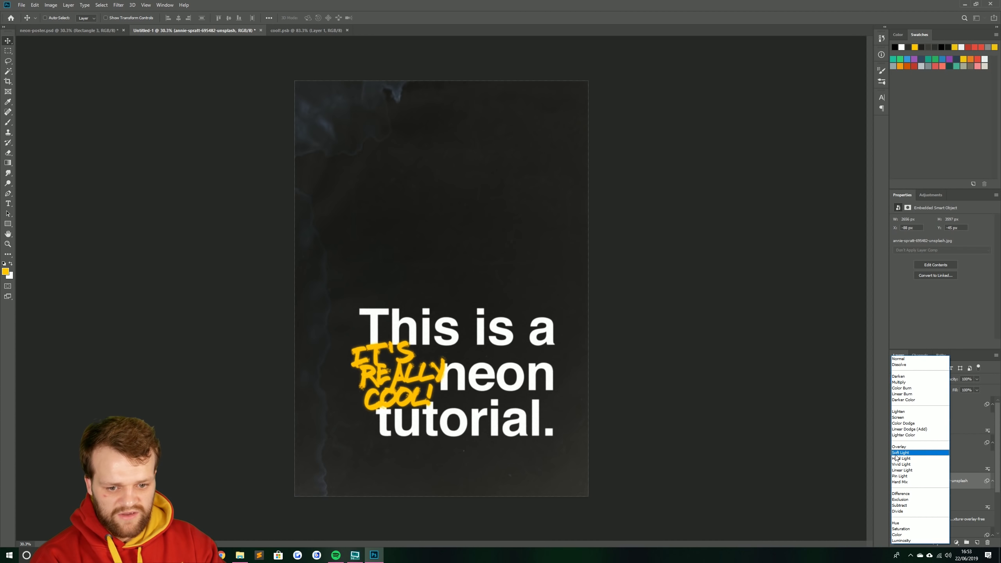
{"action": "left_click", "coordinate": [900, 453]}
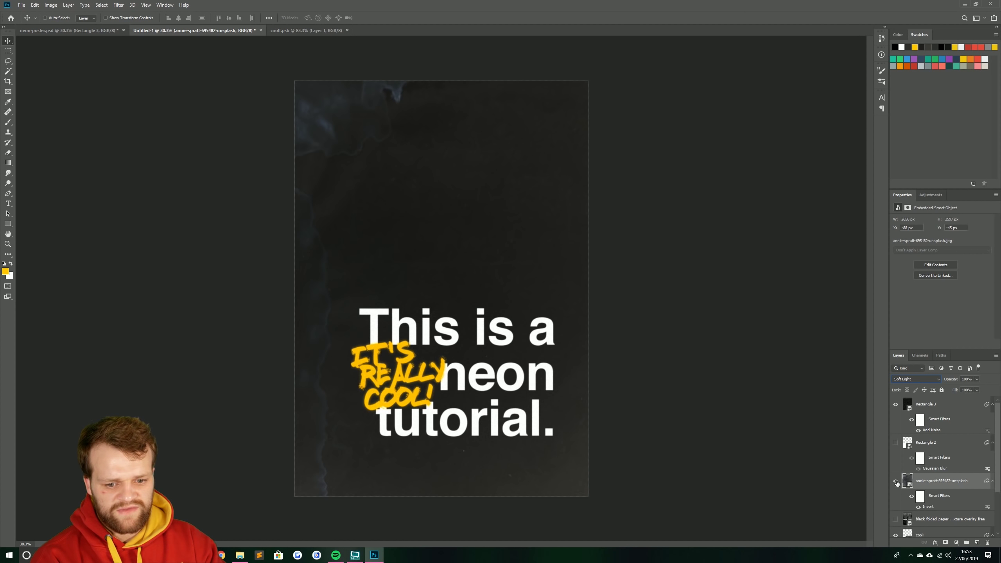
Step: Hide the stained paper layer and show and select the black folded paper layer
{"action": "left_click", "coordinate": [895, 481]}
{"action": "left_click", "coordinate": [895, 519]}
{"action": "left_click", "coordinate": [930, 518]}
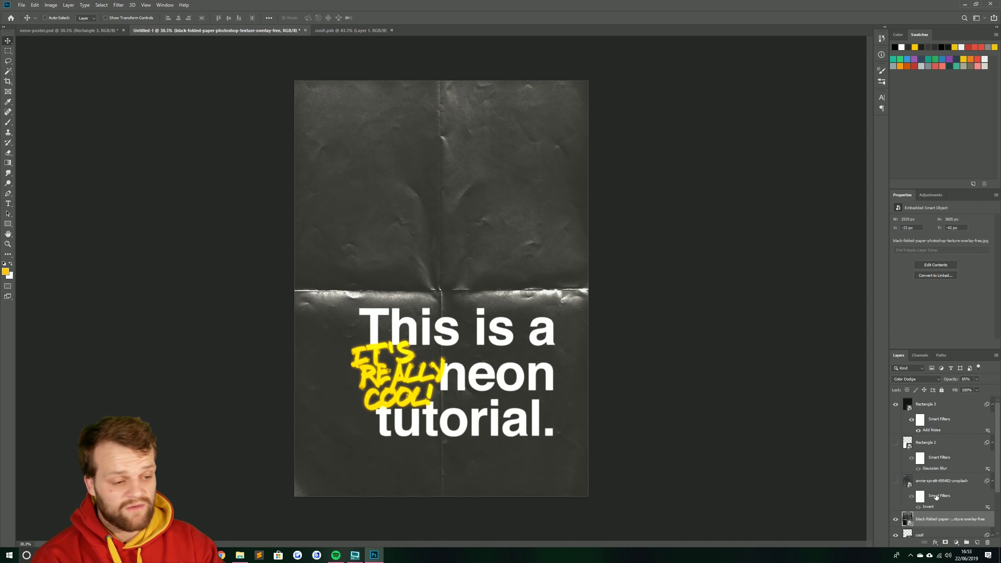
{"action": "left_click", "coordinate": [85, 30]}
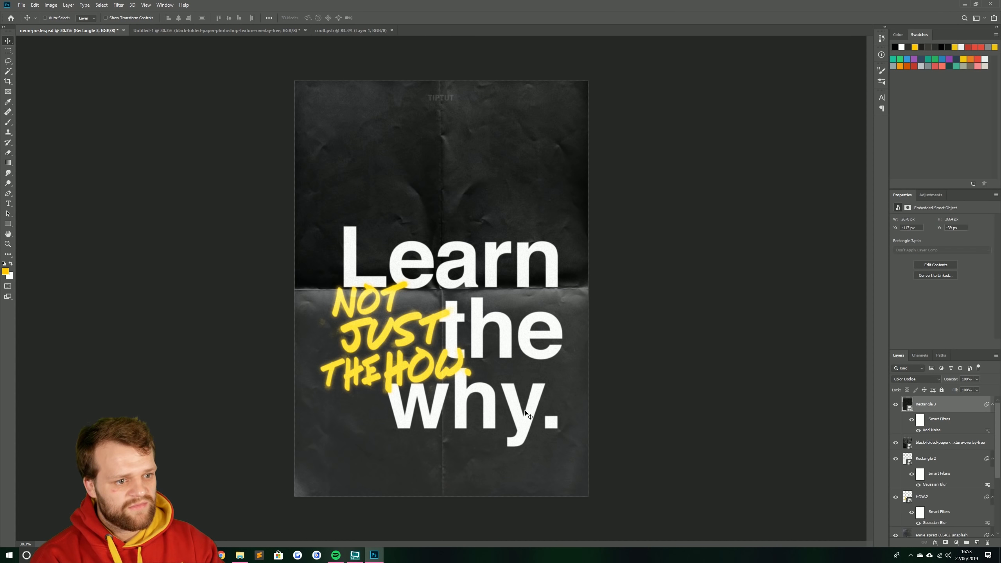
{"action": "left_click", "coordinate": [195, 32]}
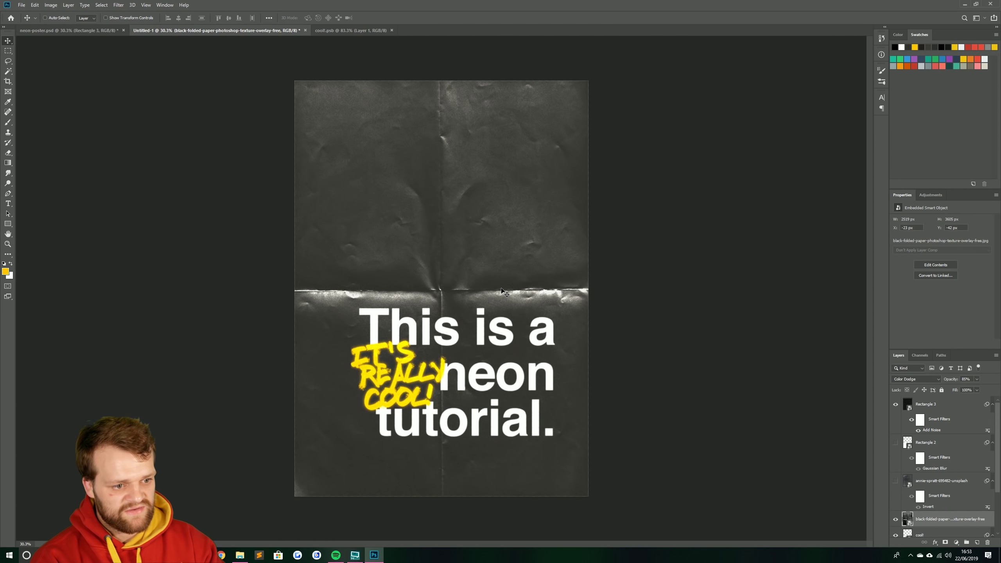